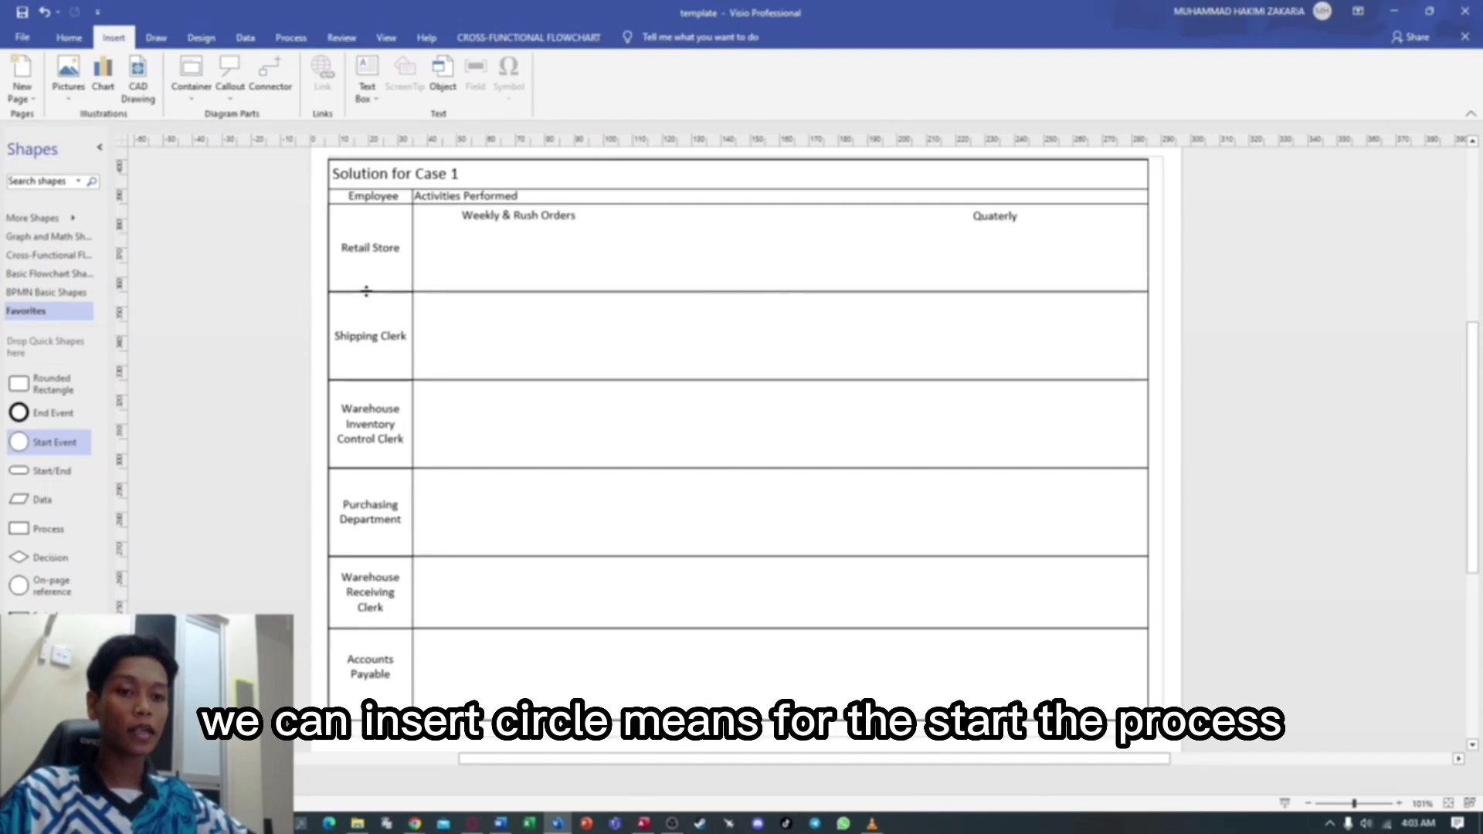
Place a Start Event circle in the Retail Store lane below Weekly & Rush Orders, with a flattened Rounded Rectangle beside it.
left_click_drag(39, 442, 462, 254)
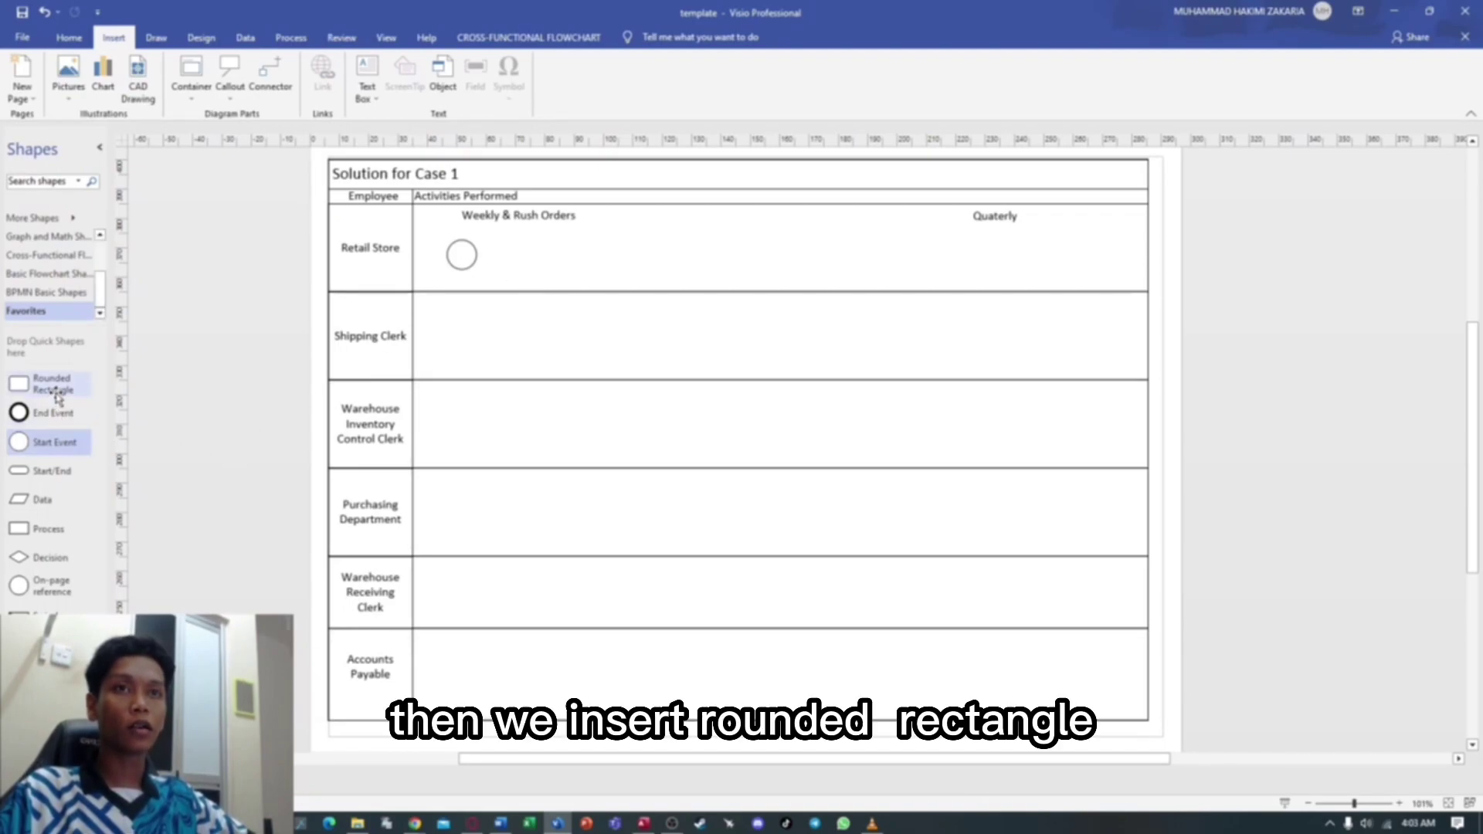
left_click_drag(60, 397, 568, 258)
left_click_drag(513, 298, 515, 266)
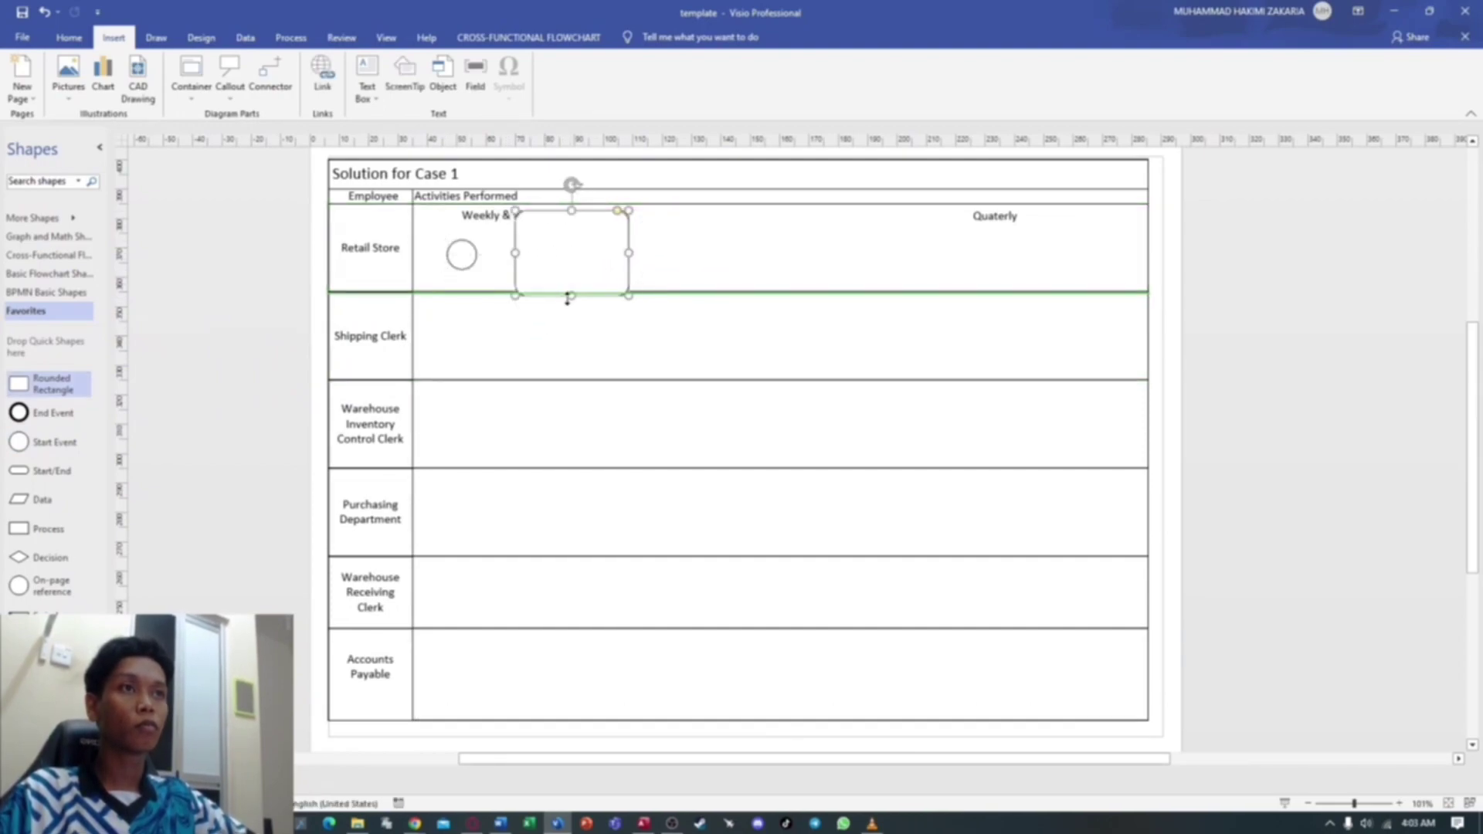
left_click_drag(572, 210, 560, 248)
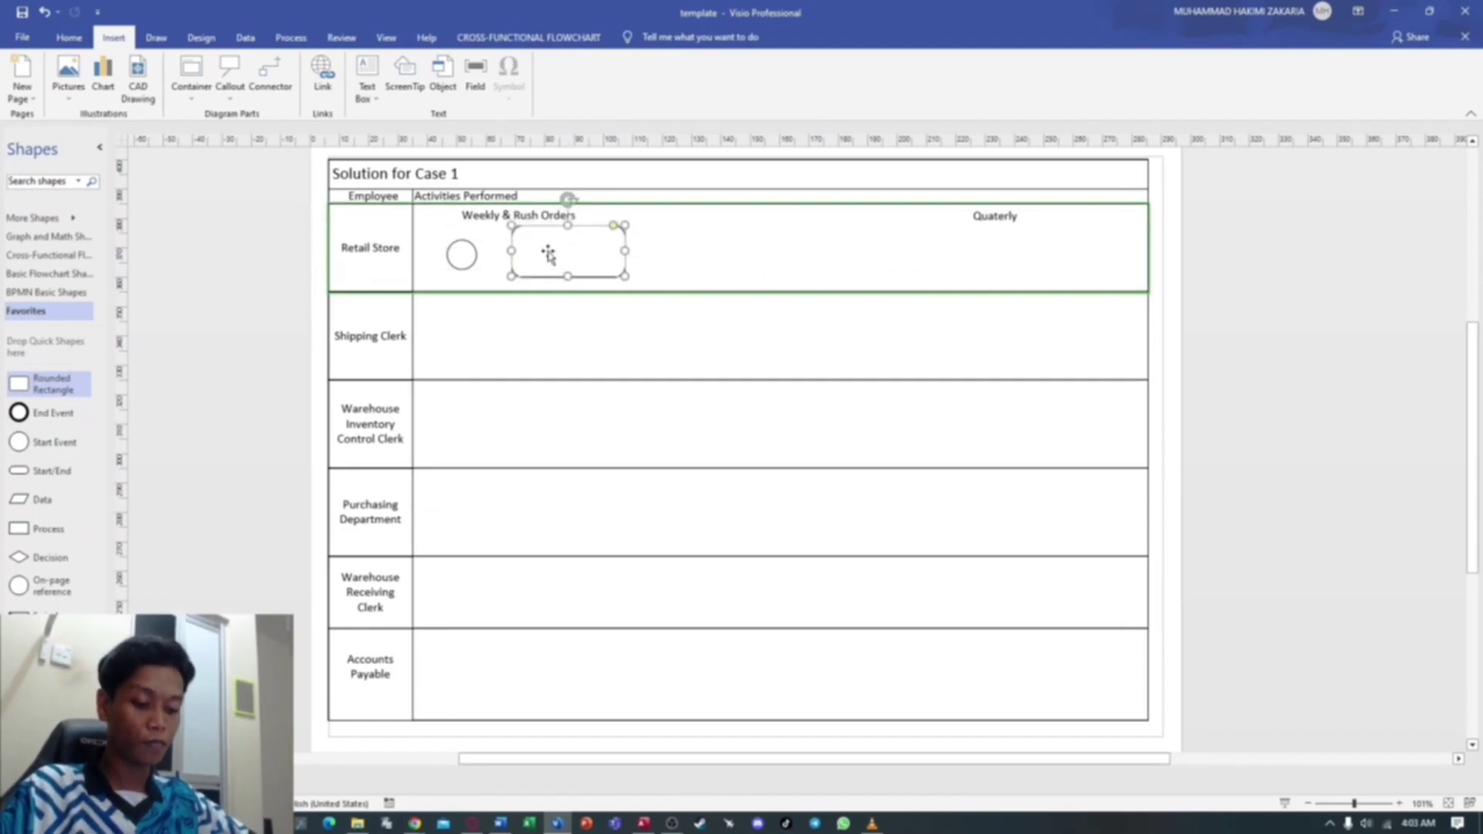
Label the rounded rectangle in the Retail Store lane "Review Inventory, place order".
double_click(564, 248)
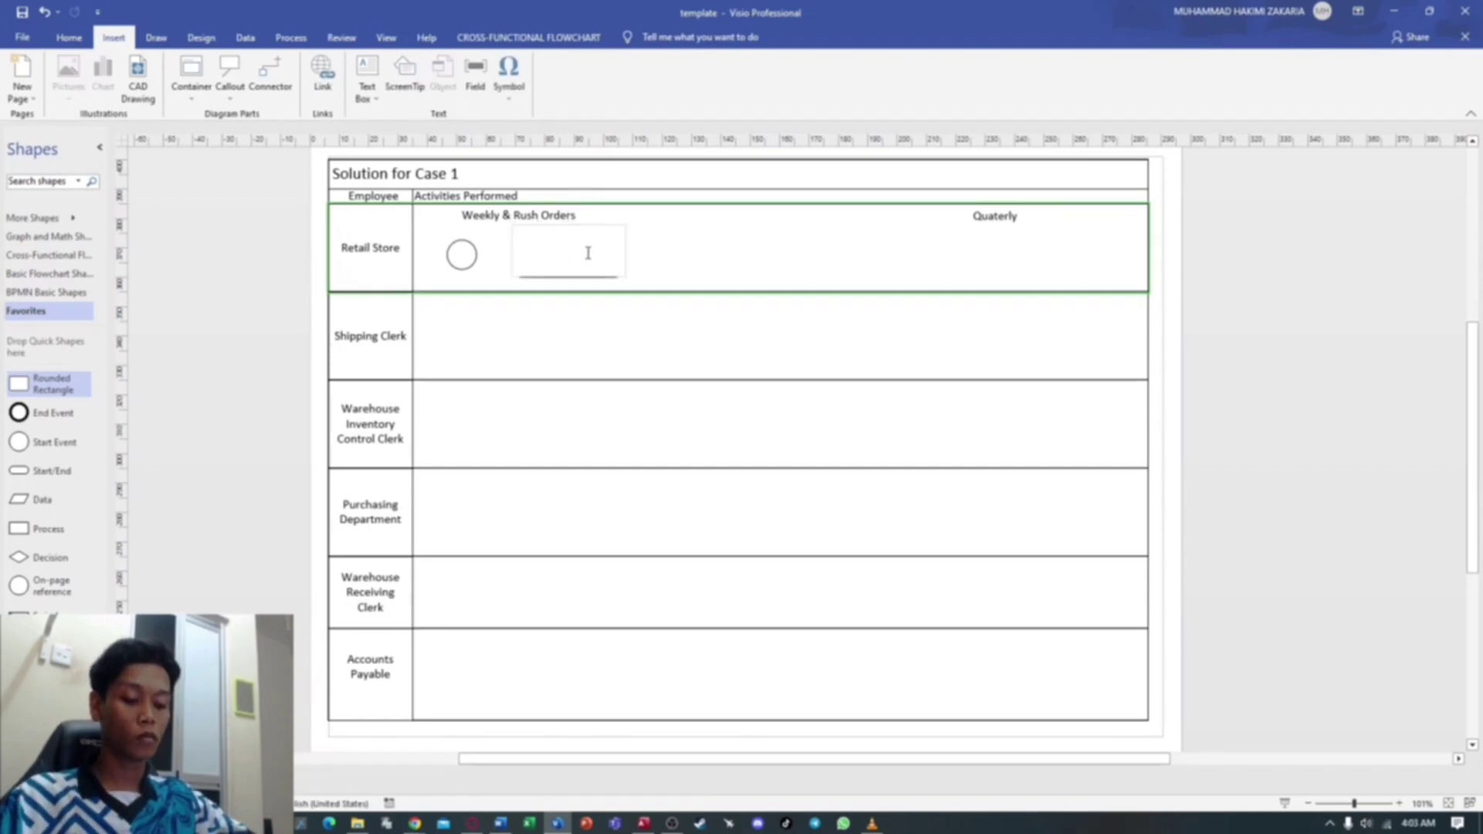
type("Review")
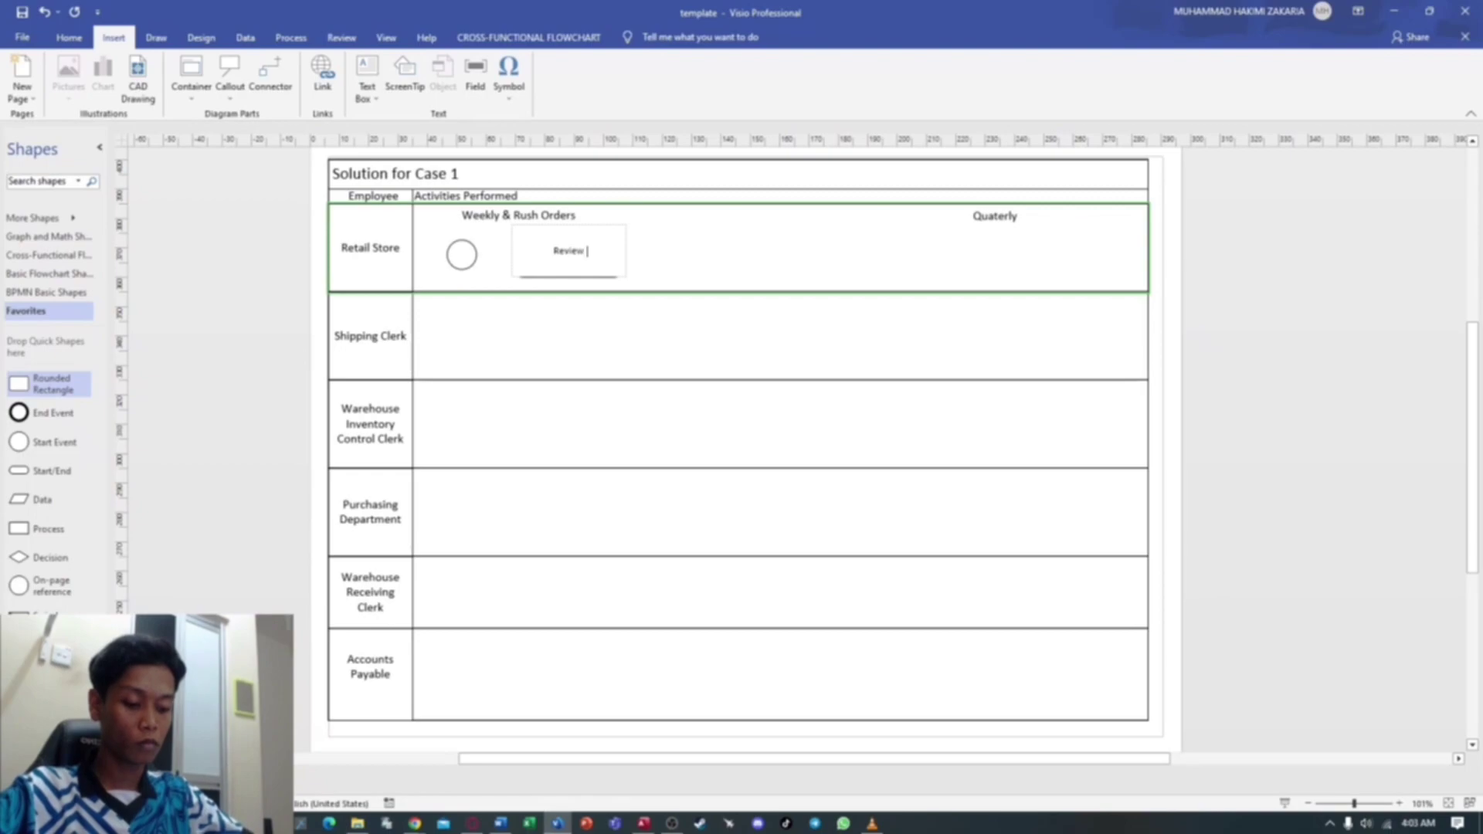
type(" Invent")
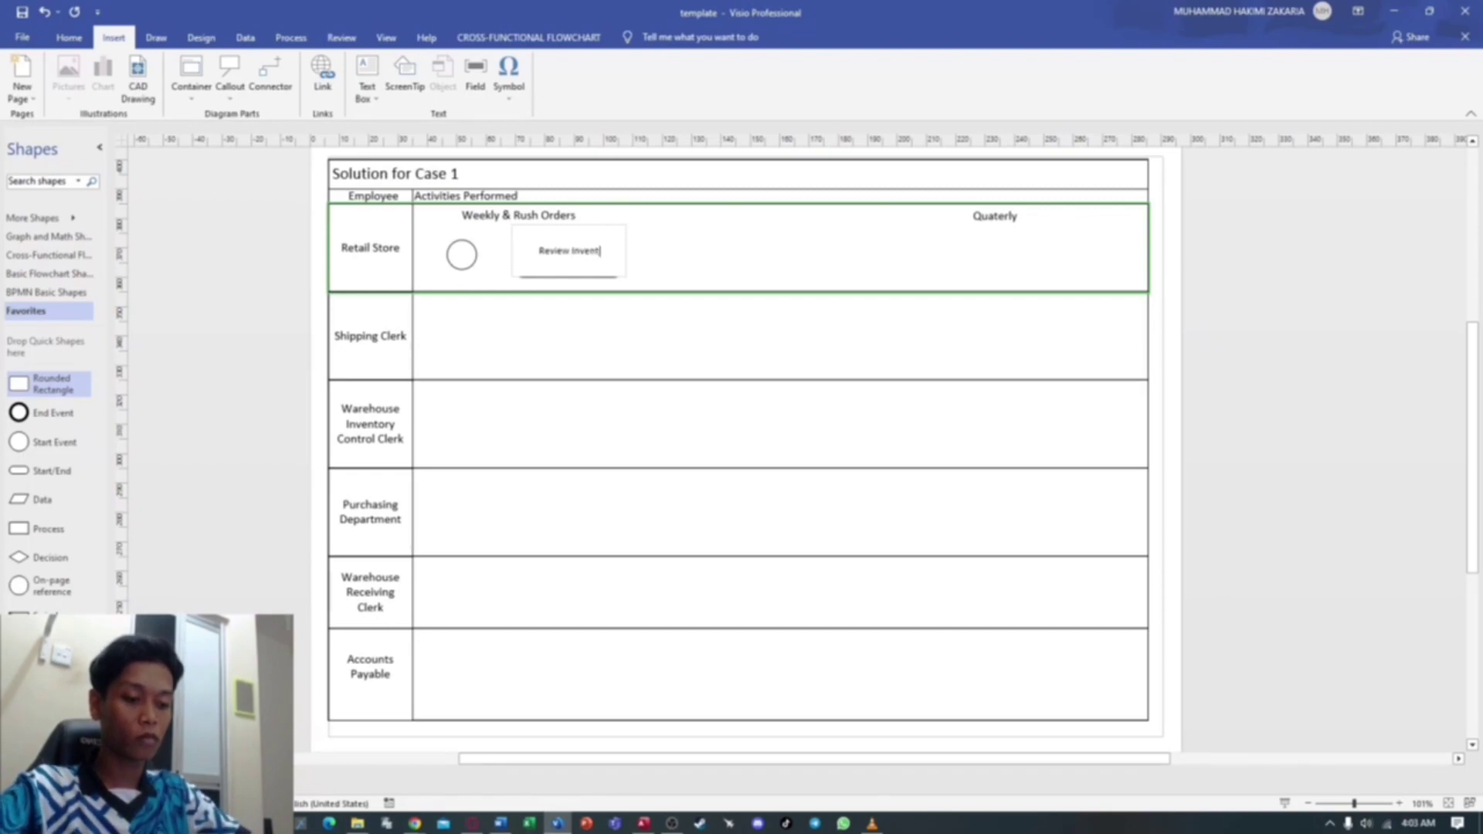
type("ory.")
type(" place order")
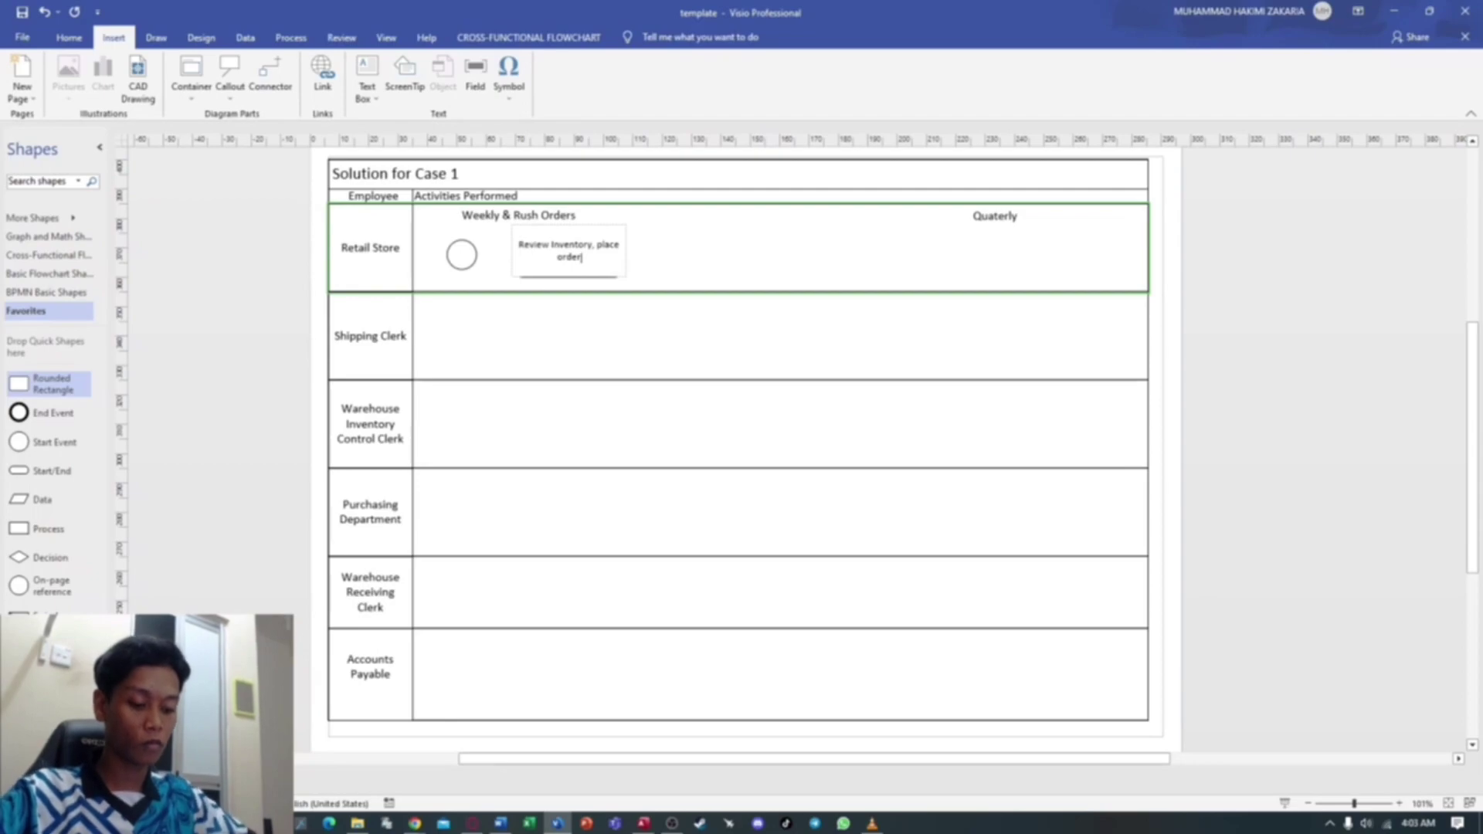
left_click(722, 267)
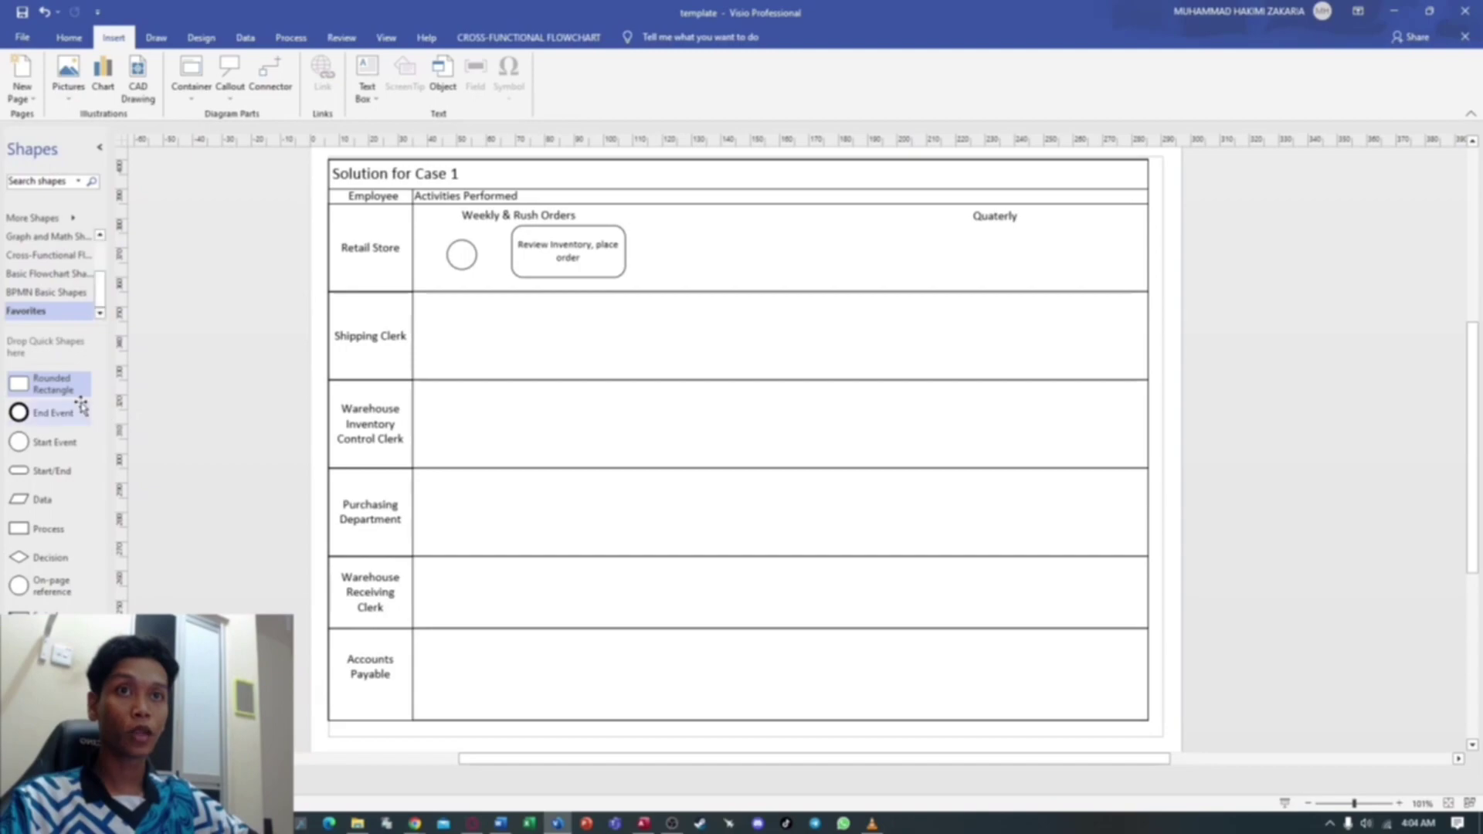
Add a flattened Rounded Rectangle to the Shipping Clerk lane, labelled "Fill orders, authorize delivery, ship goods".
left_click_drag(67, 392, 529, 359)
left_click_drag(530, 292, 528, 311)
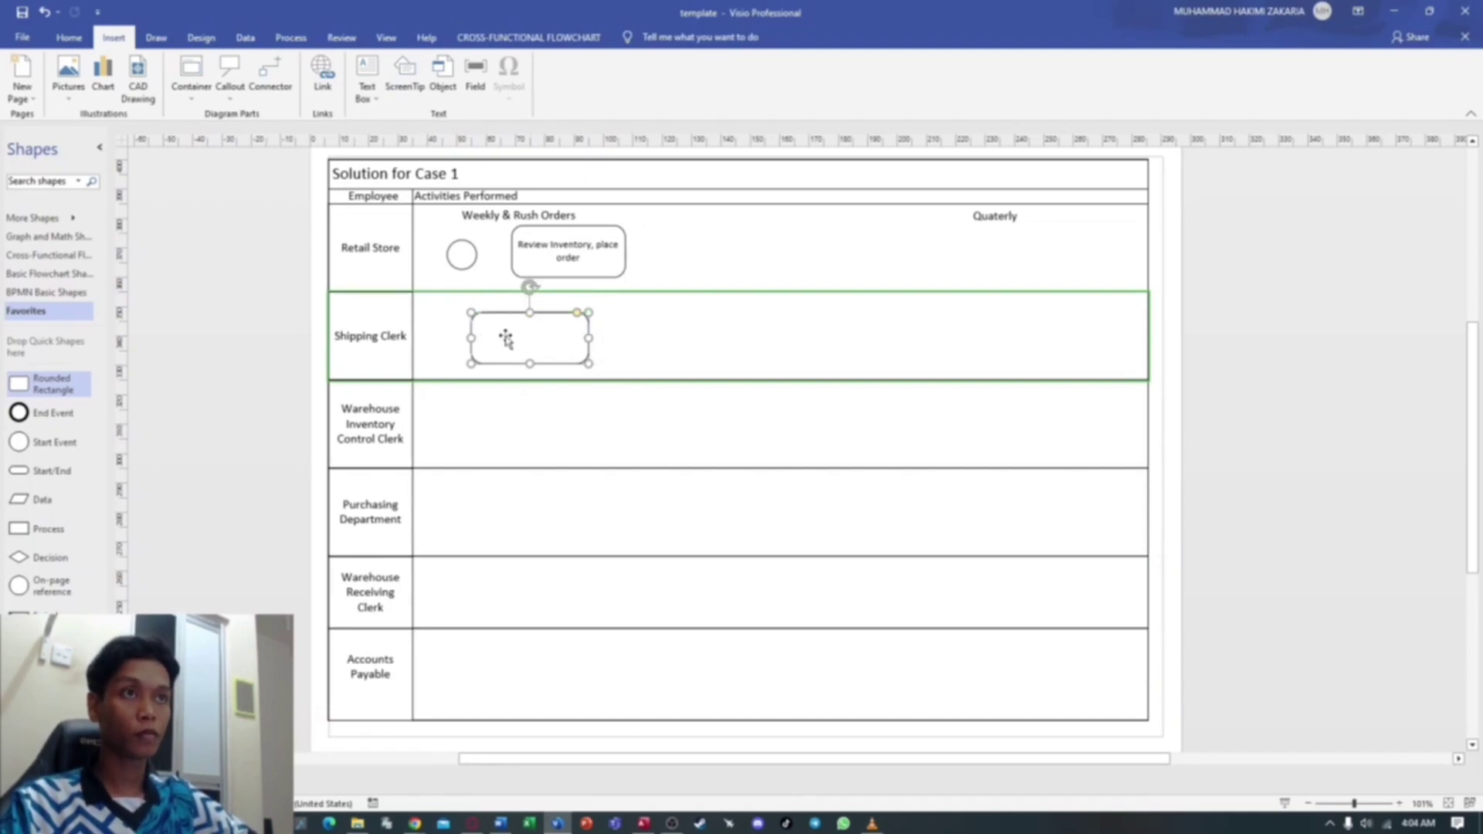
double_click(511, 338)
type("F")
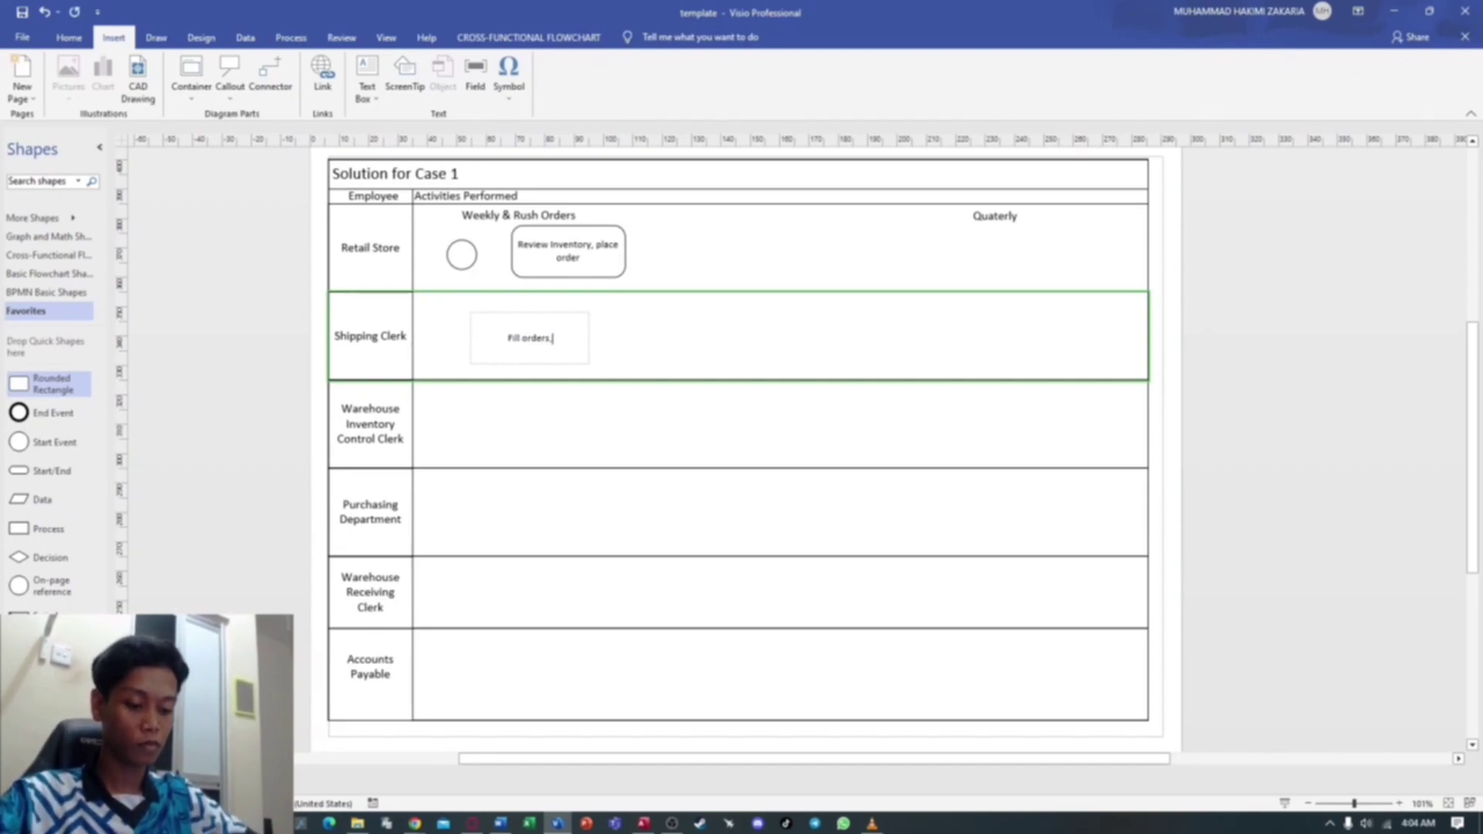
type("ill orders, authorize delivery")
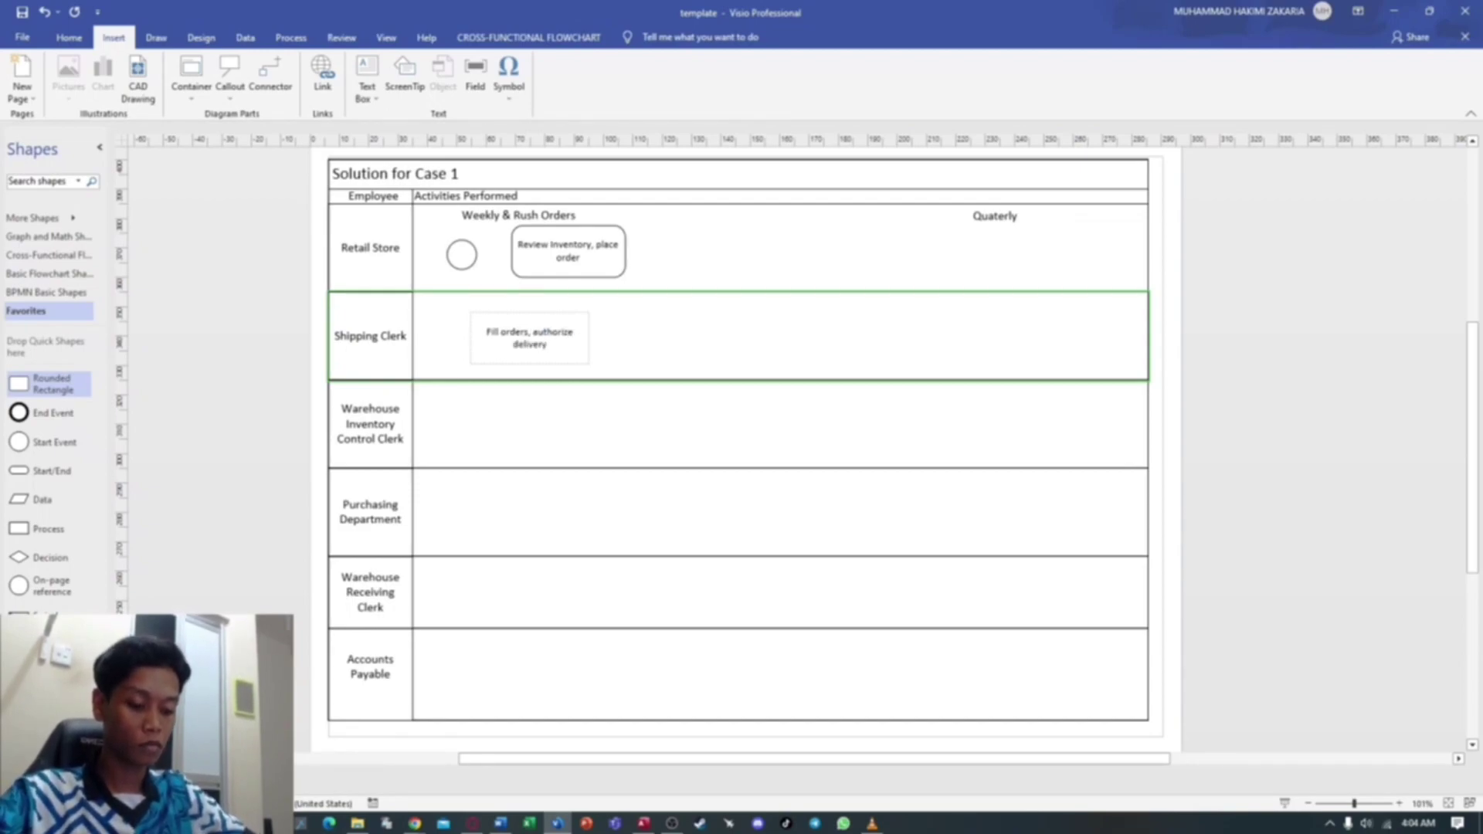
type(", ship goods")
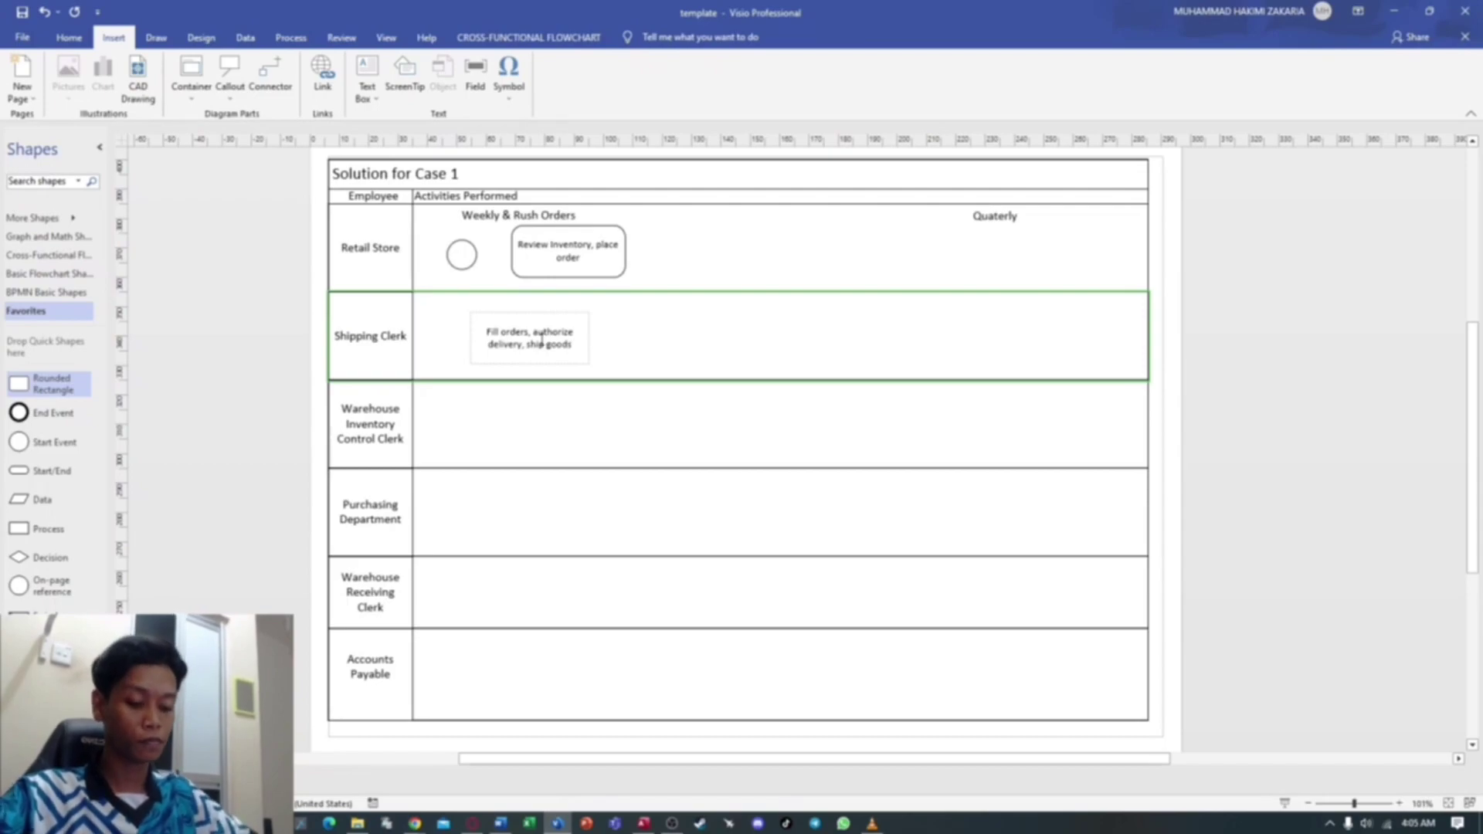
left_click(707, 352)
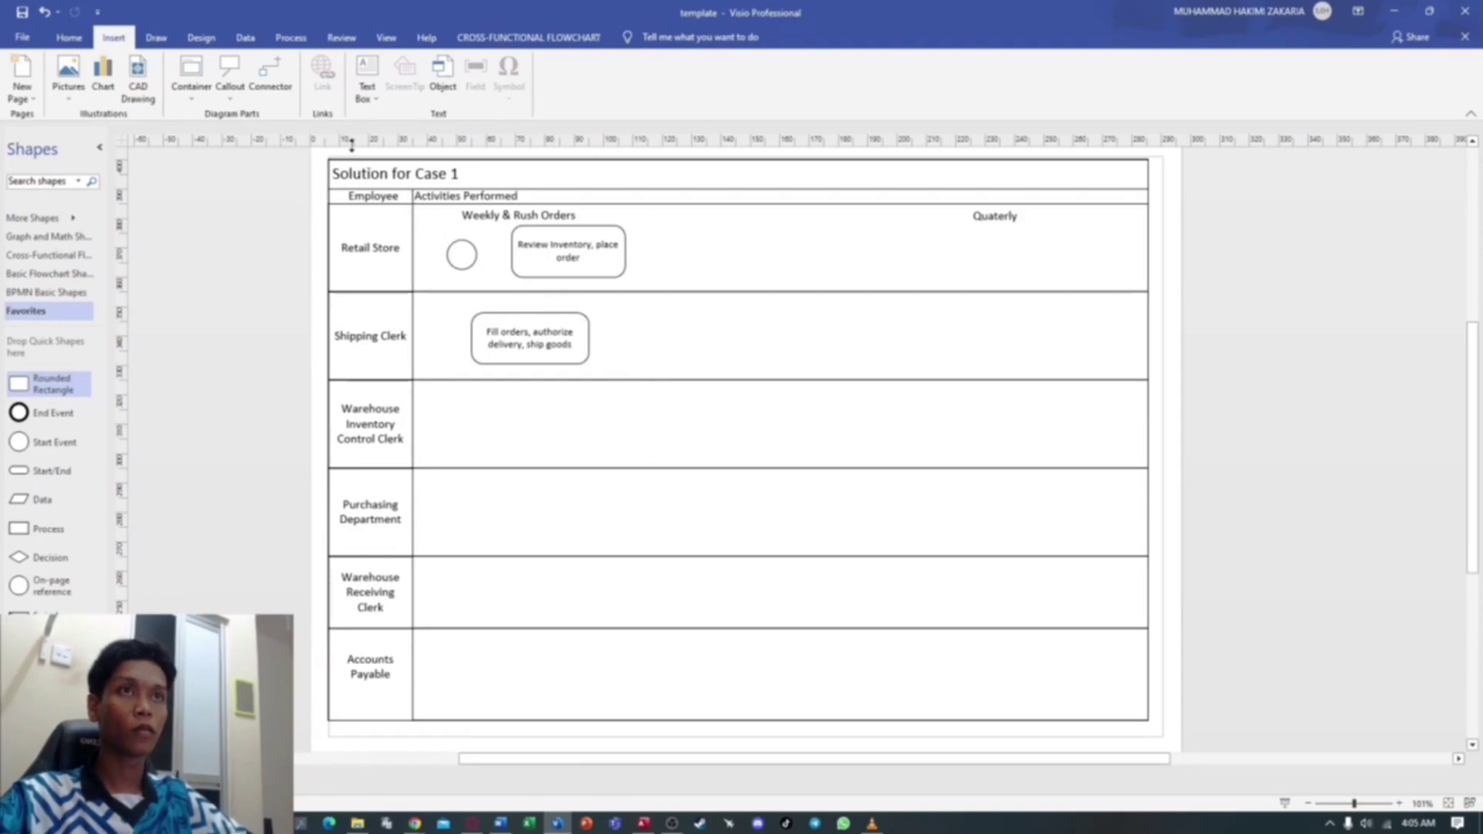
Draw connectors from the start circle to the Review Inventory box and from that box down to the Fill orders box.
left_click(285, 96)
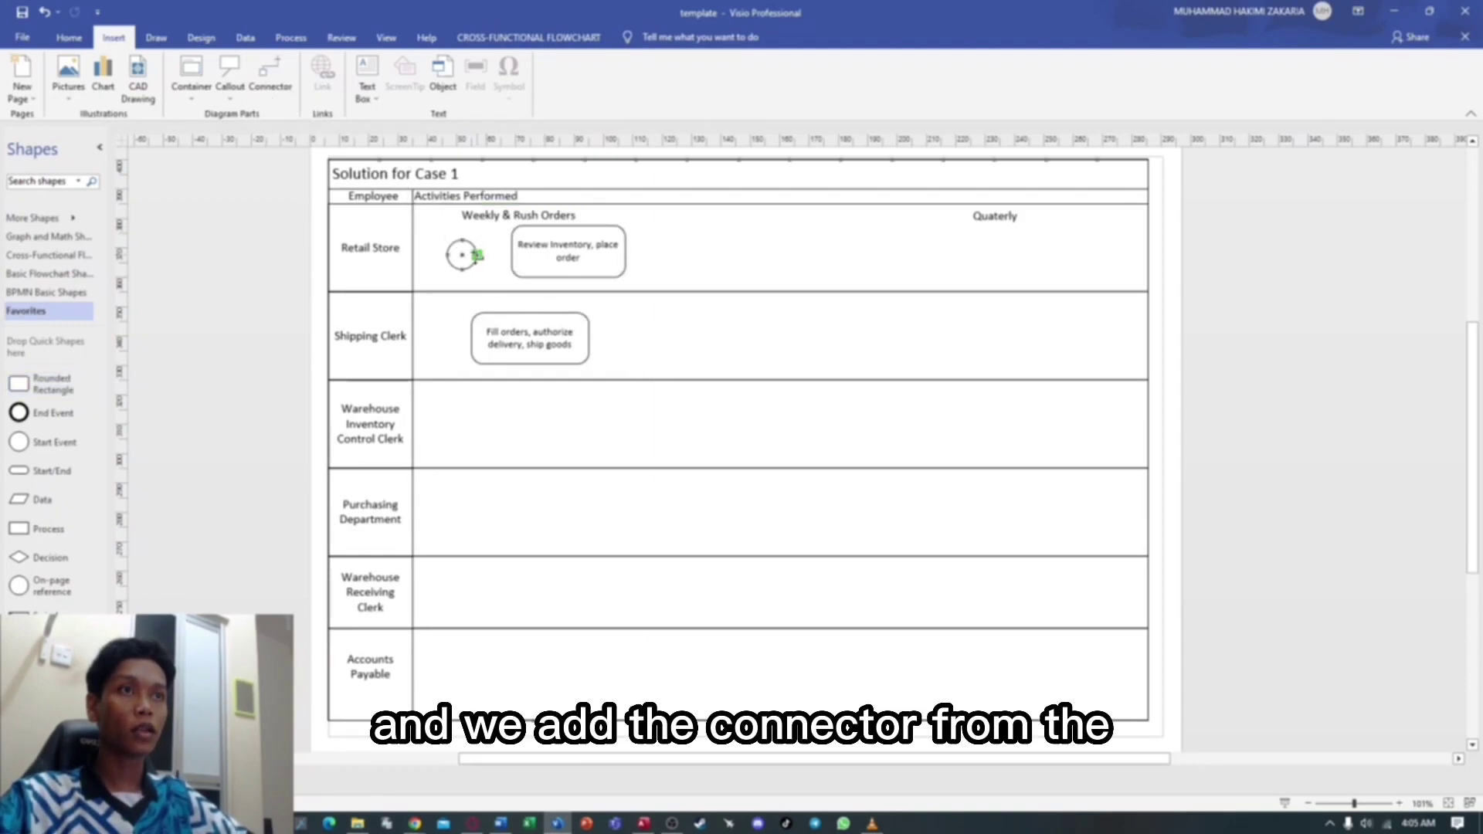
left_click_drag(479, 255, 512, 251)
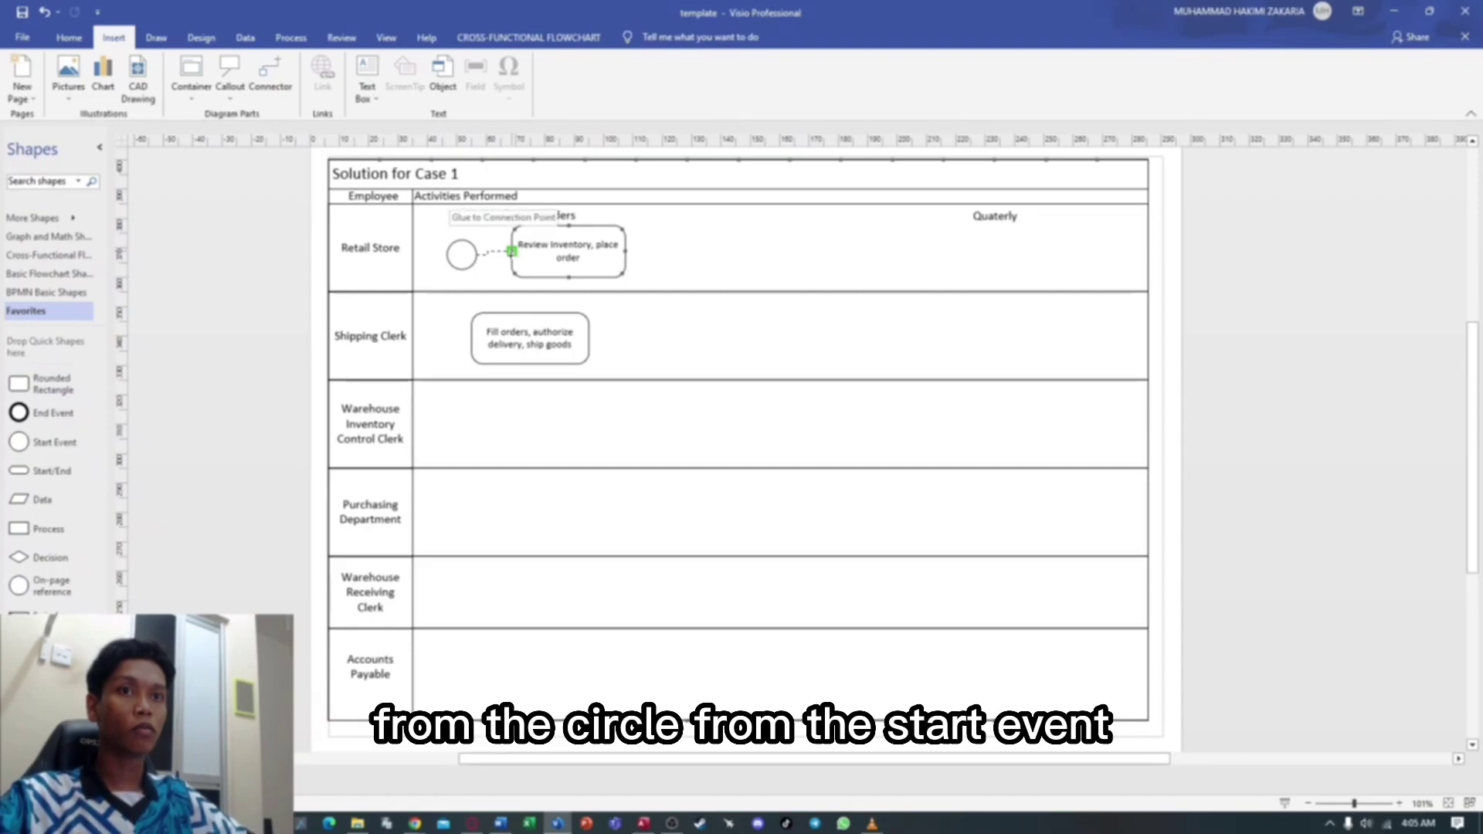
left_click_drag(512, 251, 512, 251)
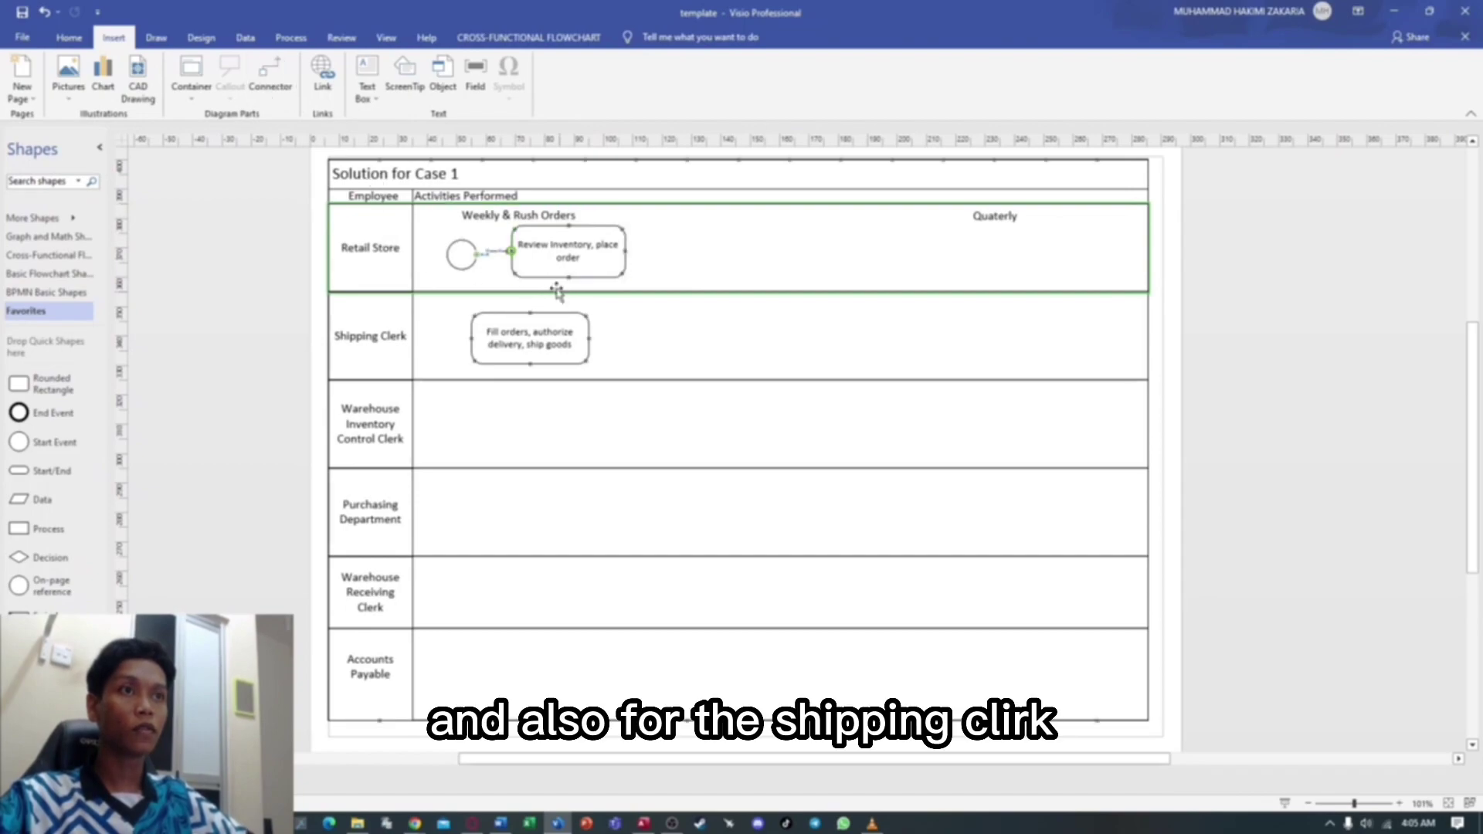
left_click_drag(566, 285, 530, 313)
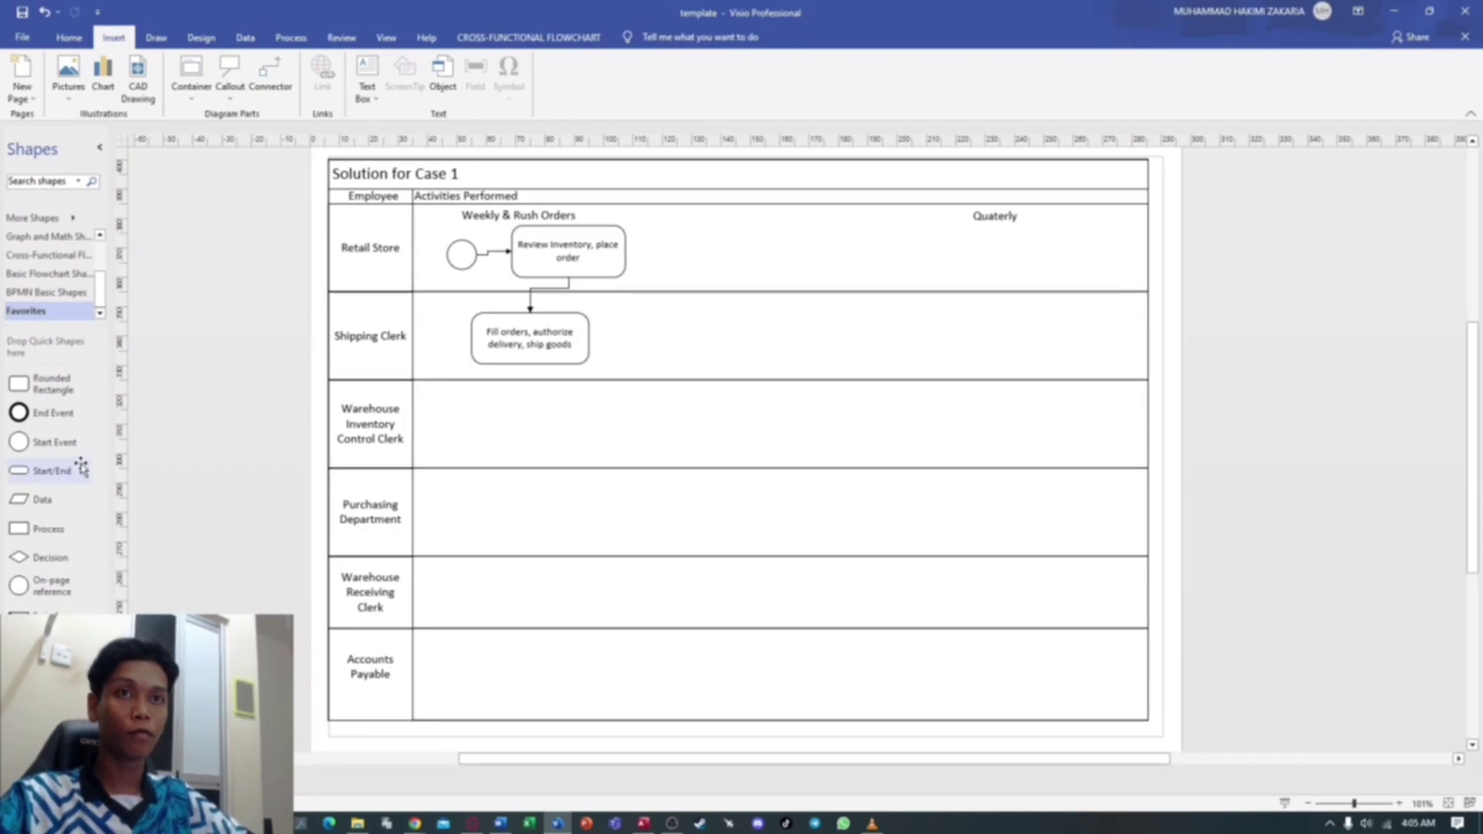
Add a smaller Rounded Rectangle labelled "Receive Goods" to the Retail Store lane, after the Review Inventory box.
left_click_drag(27, 384, 715, 263)
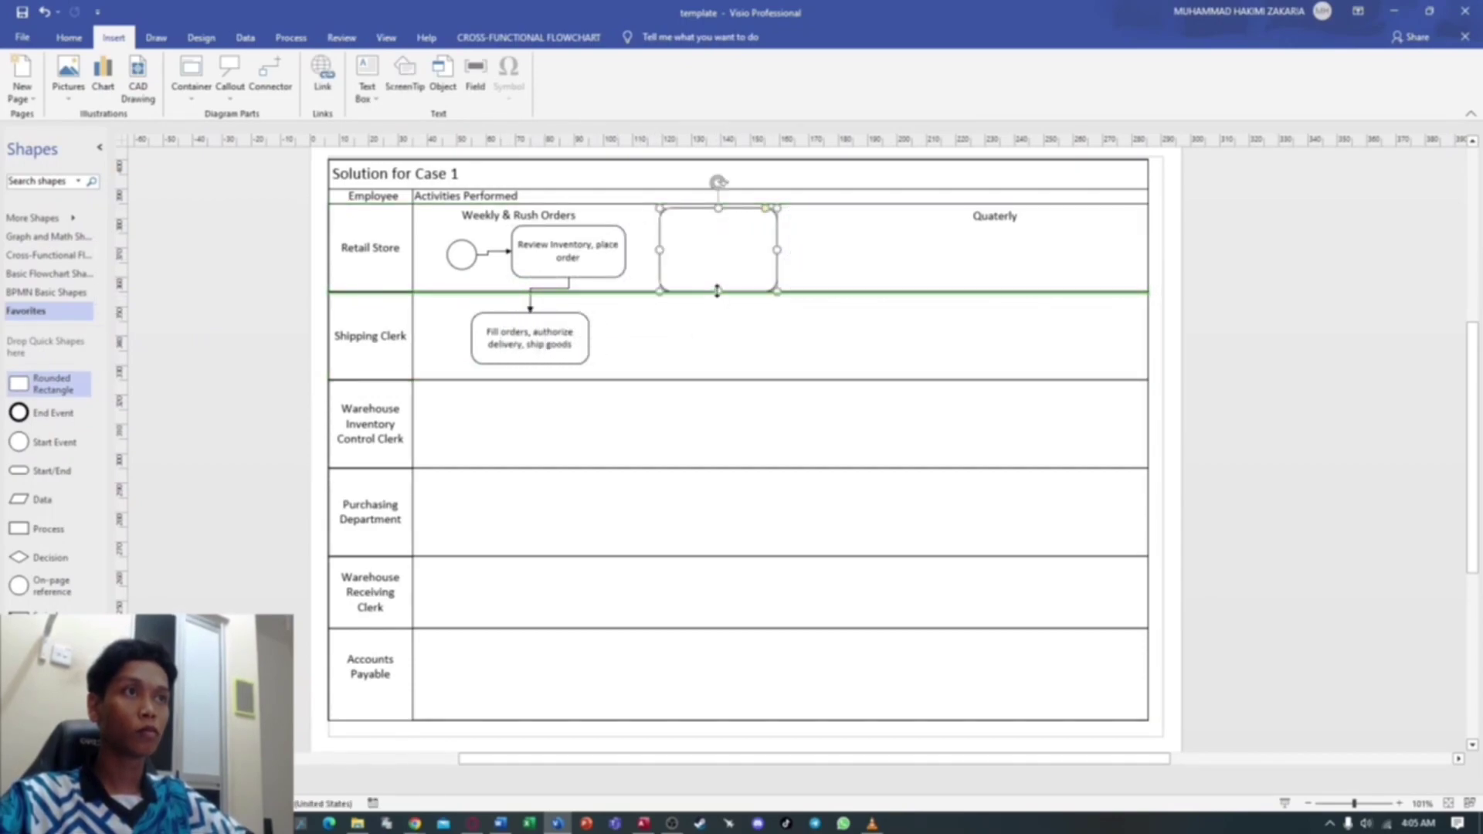
left_click_drag(717, 207, 717, 226)
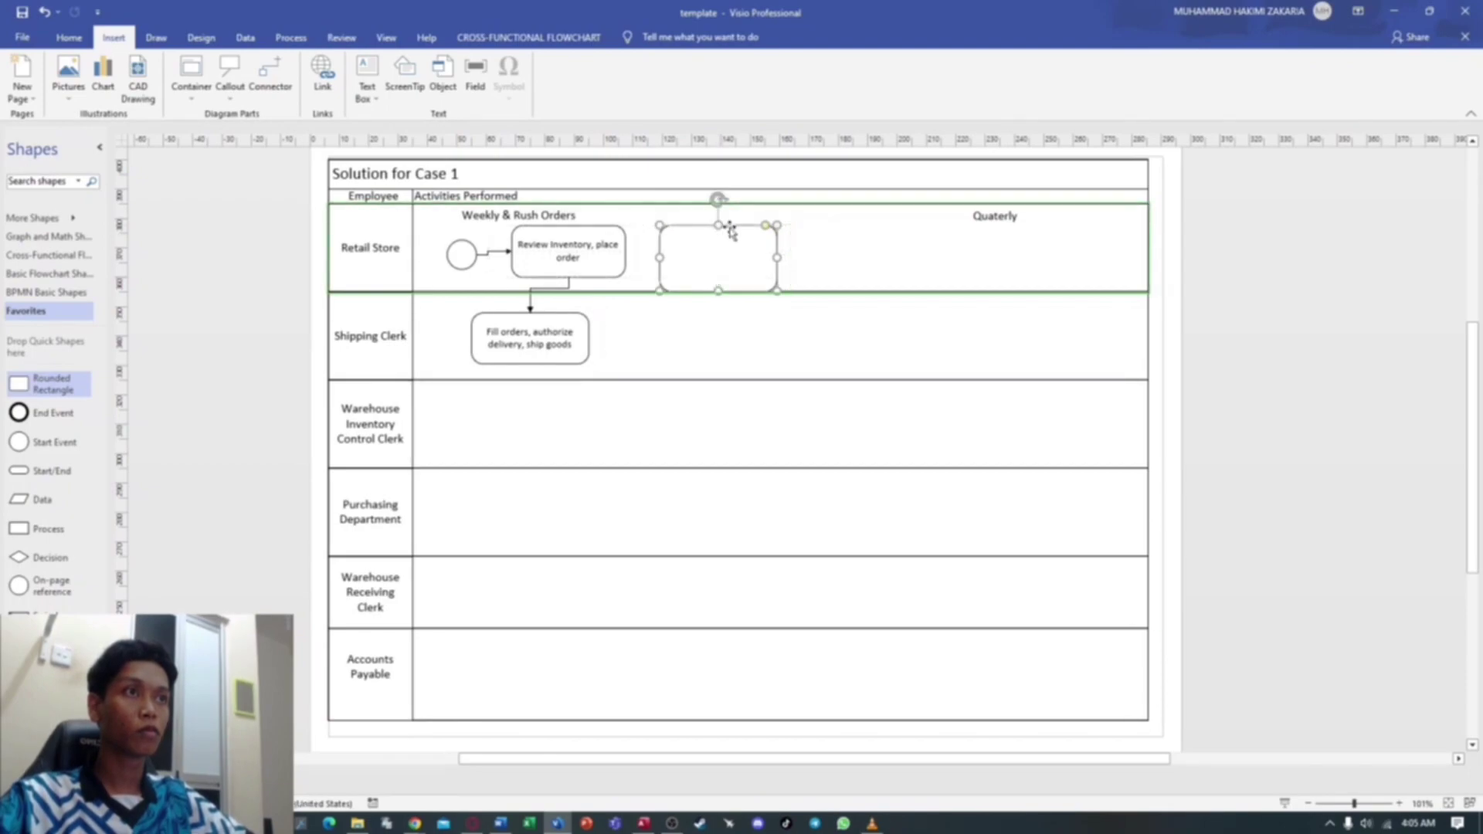
left_click_drag(719, 291, 749, 250)
double_click(734, 249)
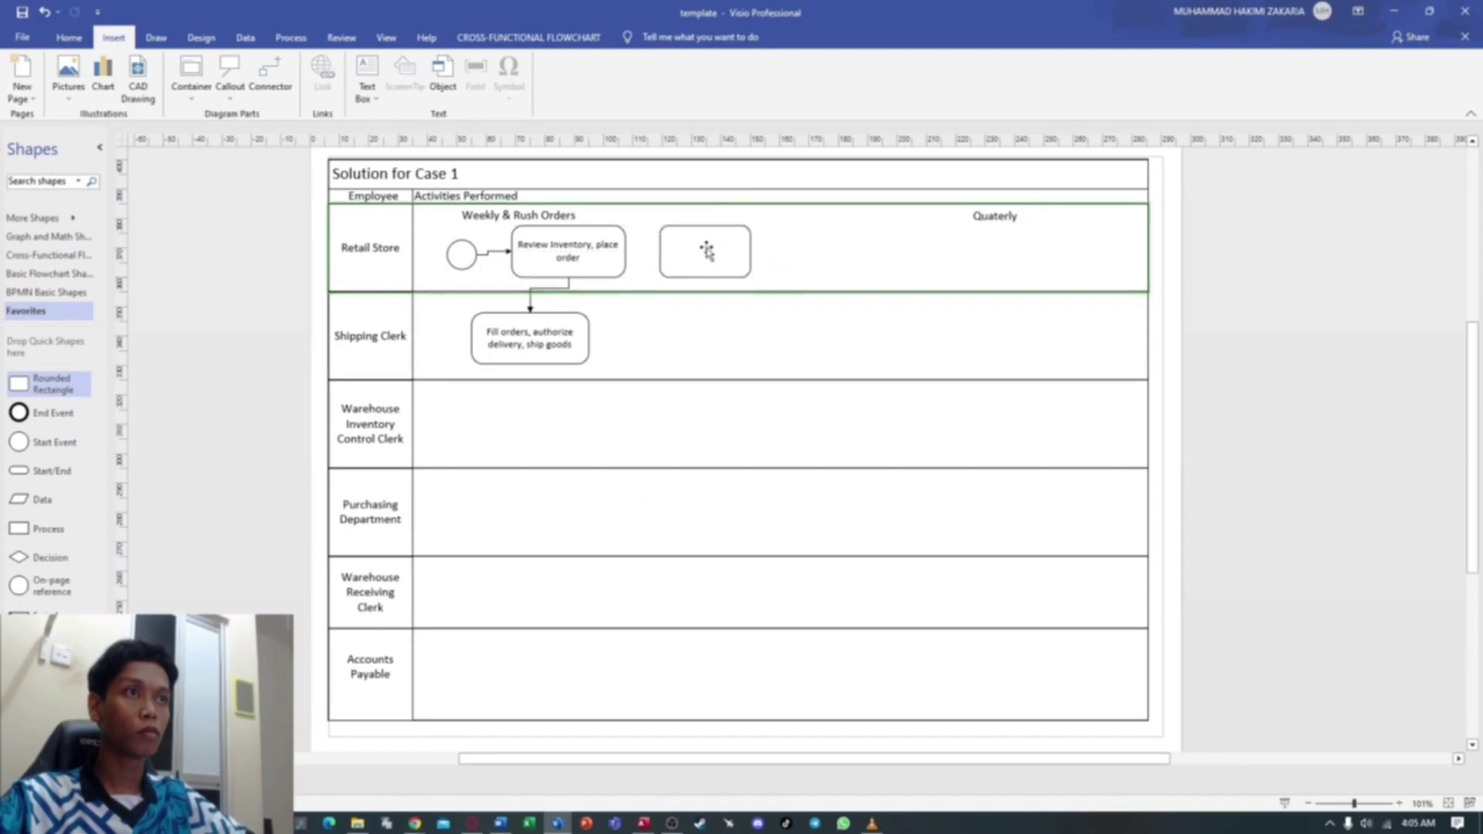
type("Receive G")
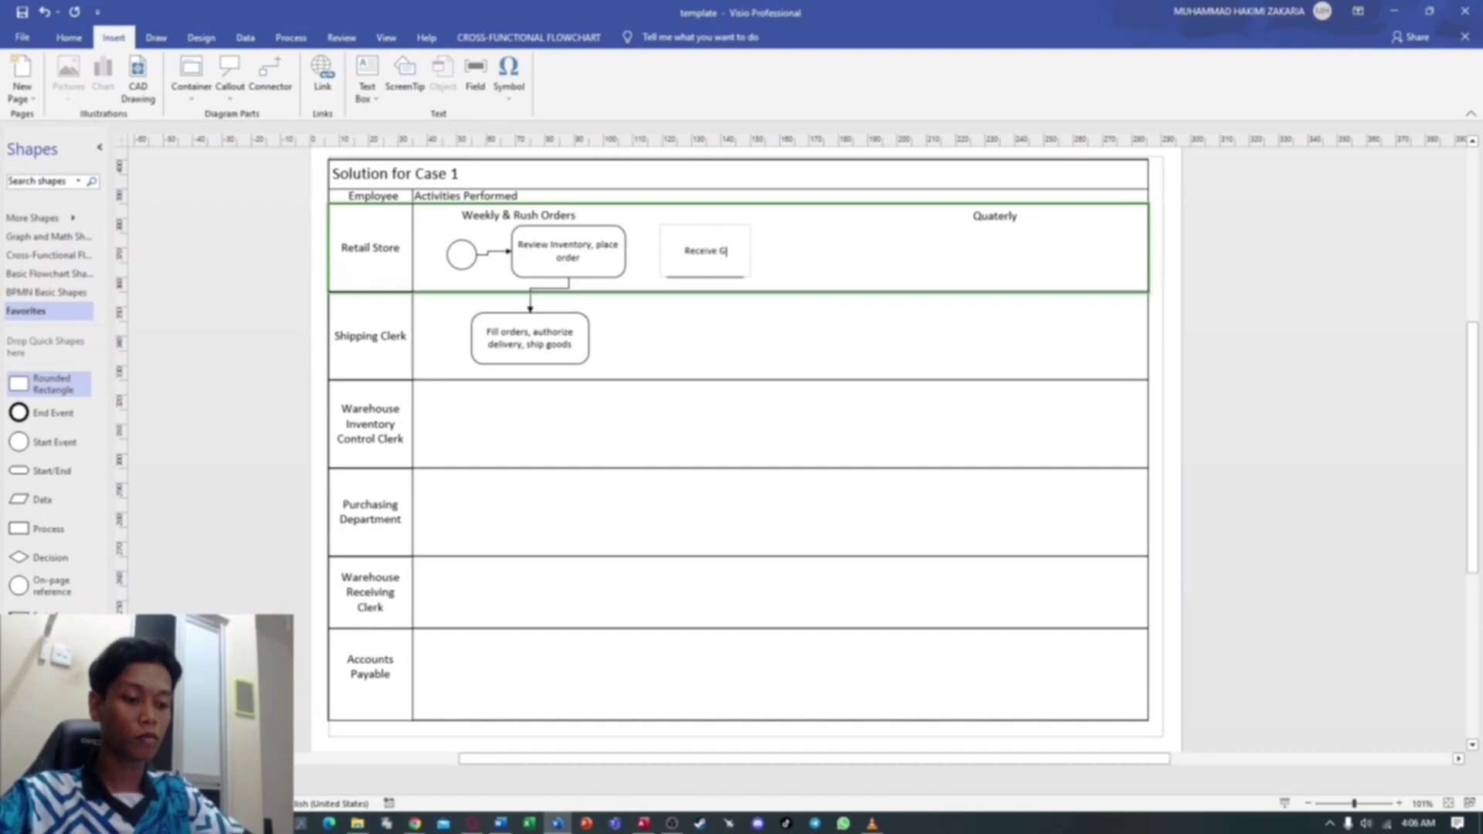
type("oods")
left_click(803, 259)
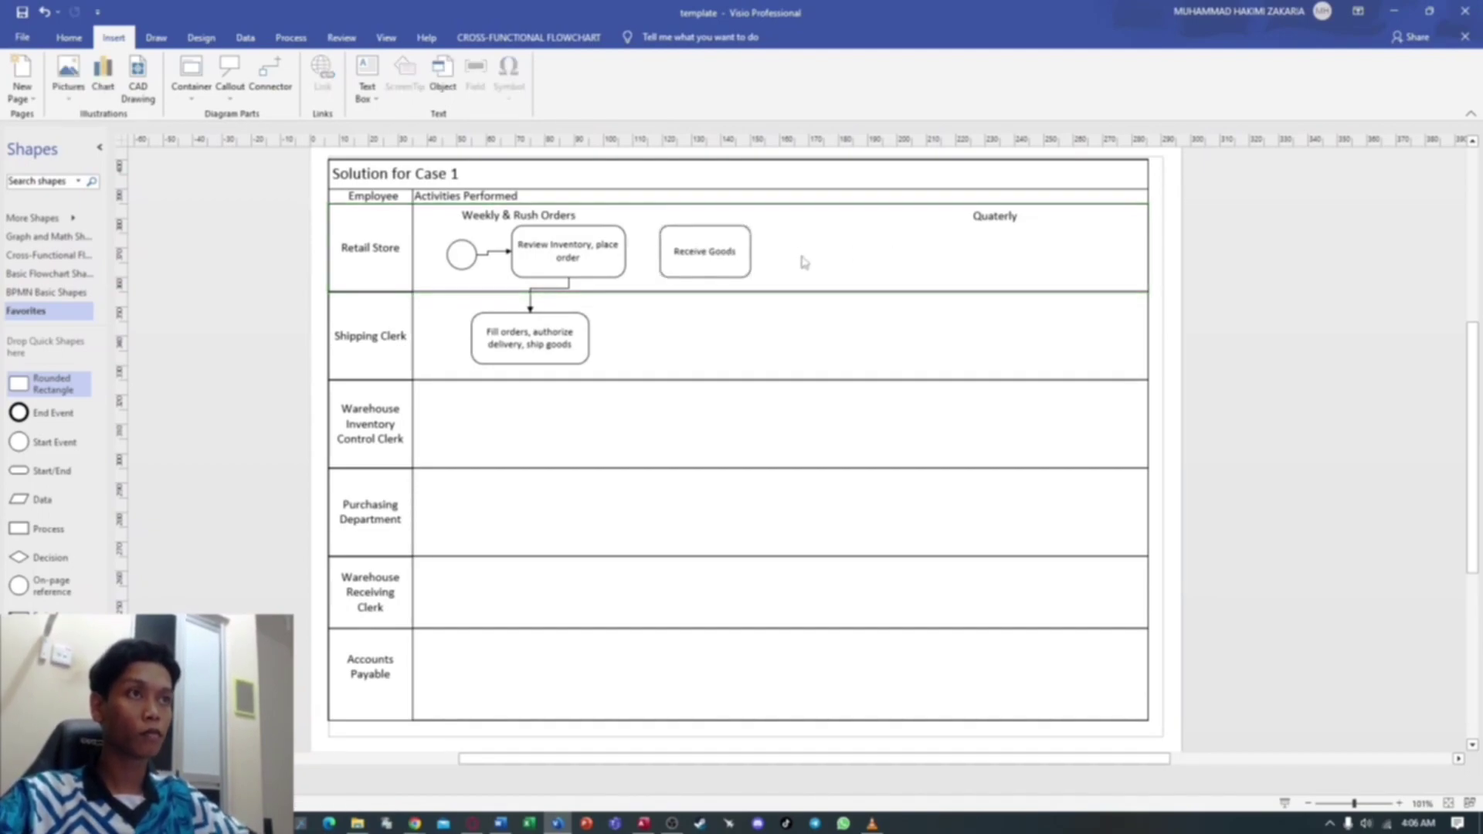
Connect the Fill orders box to Receive Goods, and Receive Goods to a new End Event circle in the Retail Store lane.
left_click(266, 88)
left_click_drag(589, 338, 662, 274)
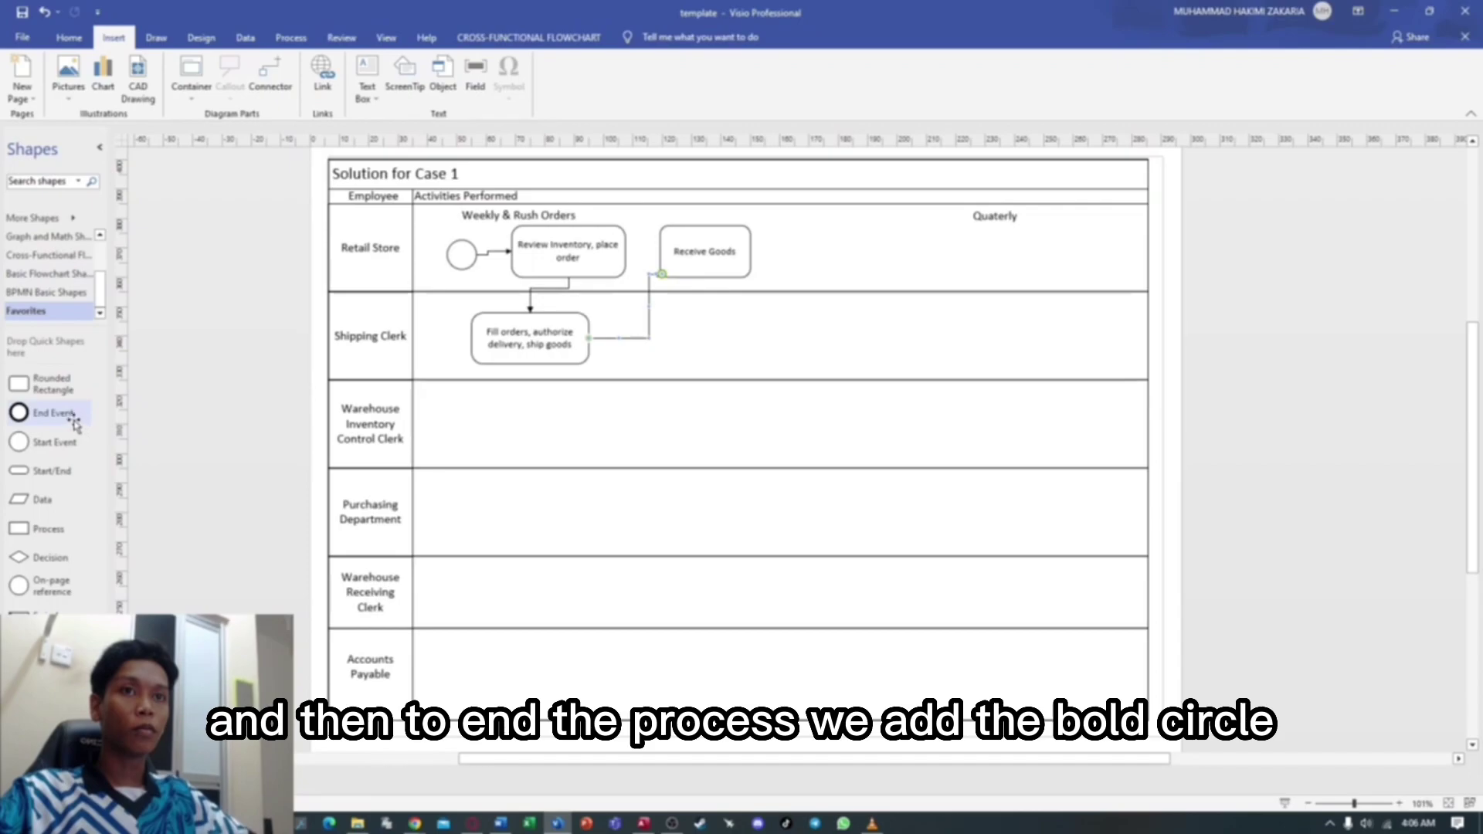
left_click_drag(75, 424, 802, 254)
left_click(269, 73)
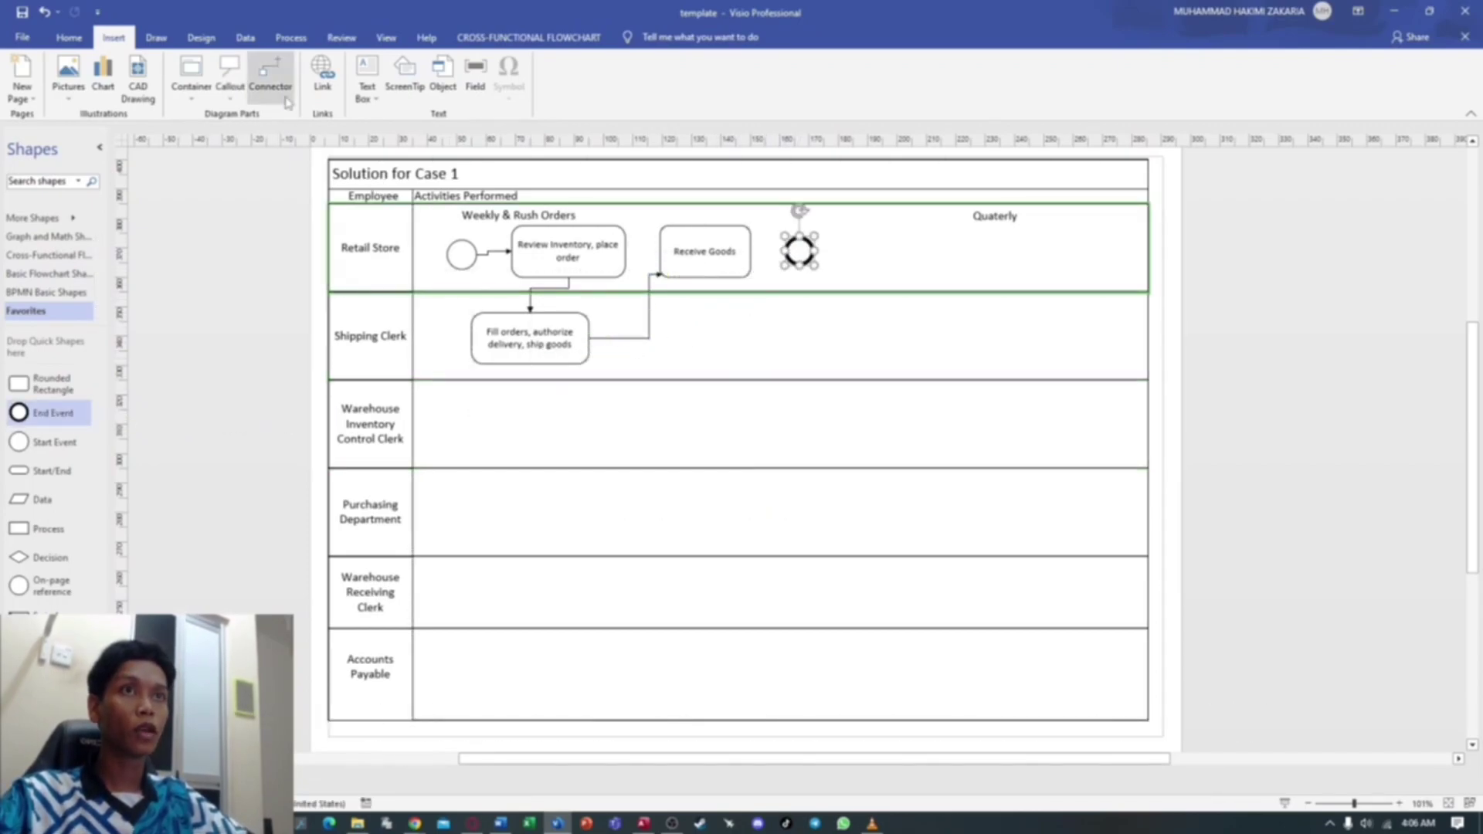
left_click_drag(751, 251, 800, 251)
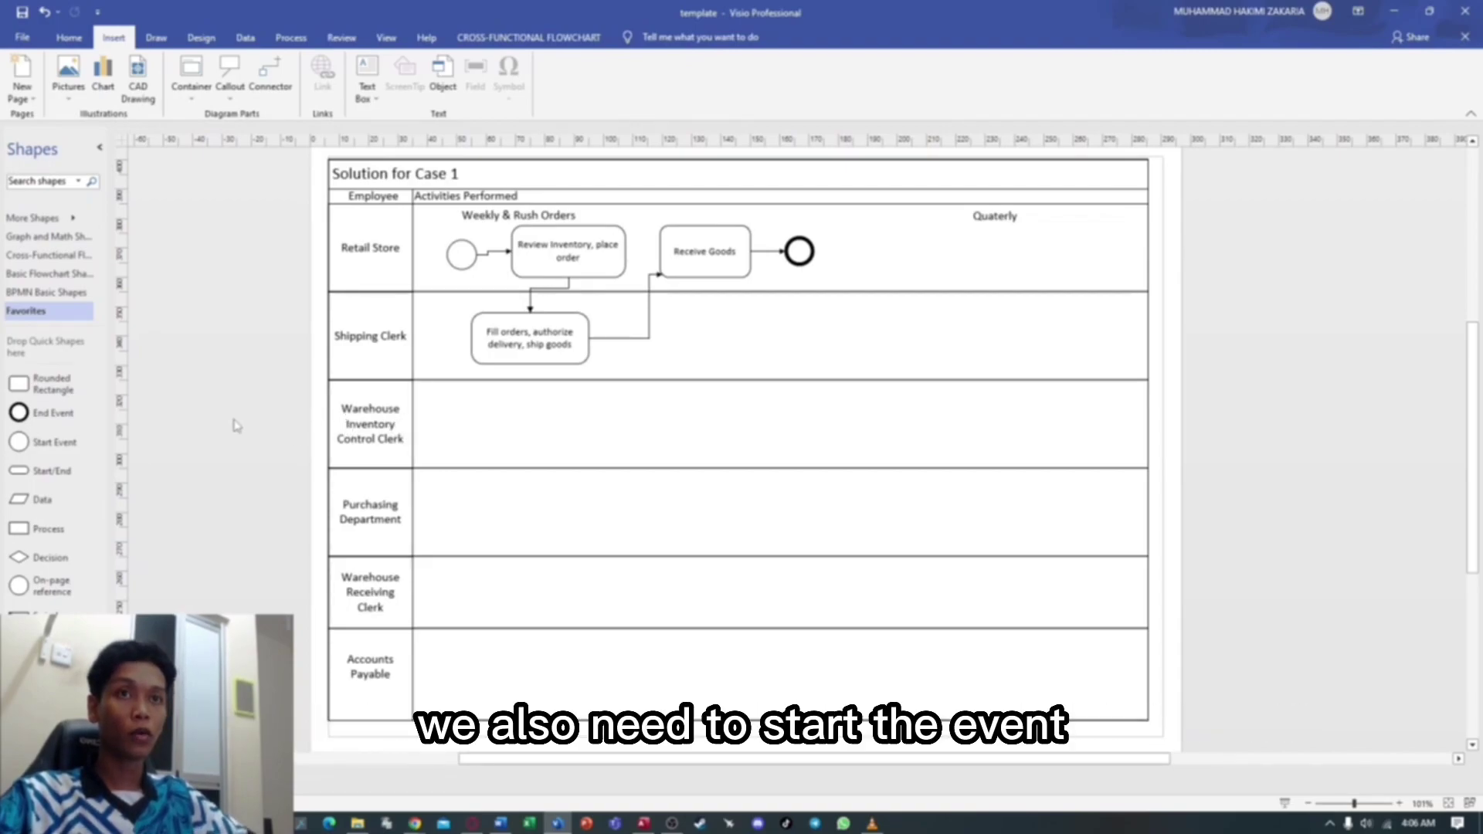
Place a Start Event circle and a small Rounded Rectangle beside it in the Warehouse Inventory Control Clerk lane.
left_click_drag(31, 442, 449, 424)
left_click(491, 425)
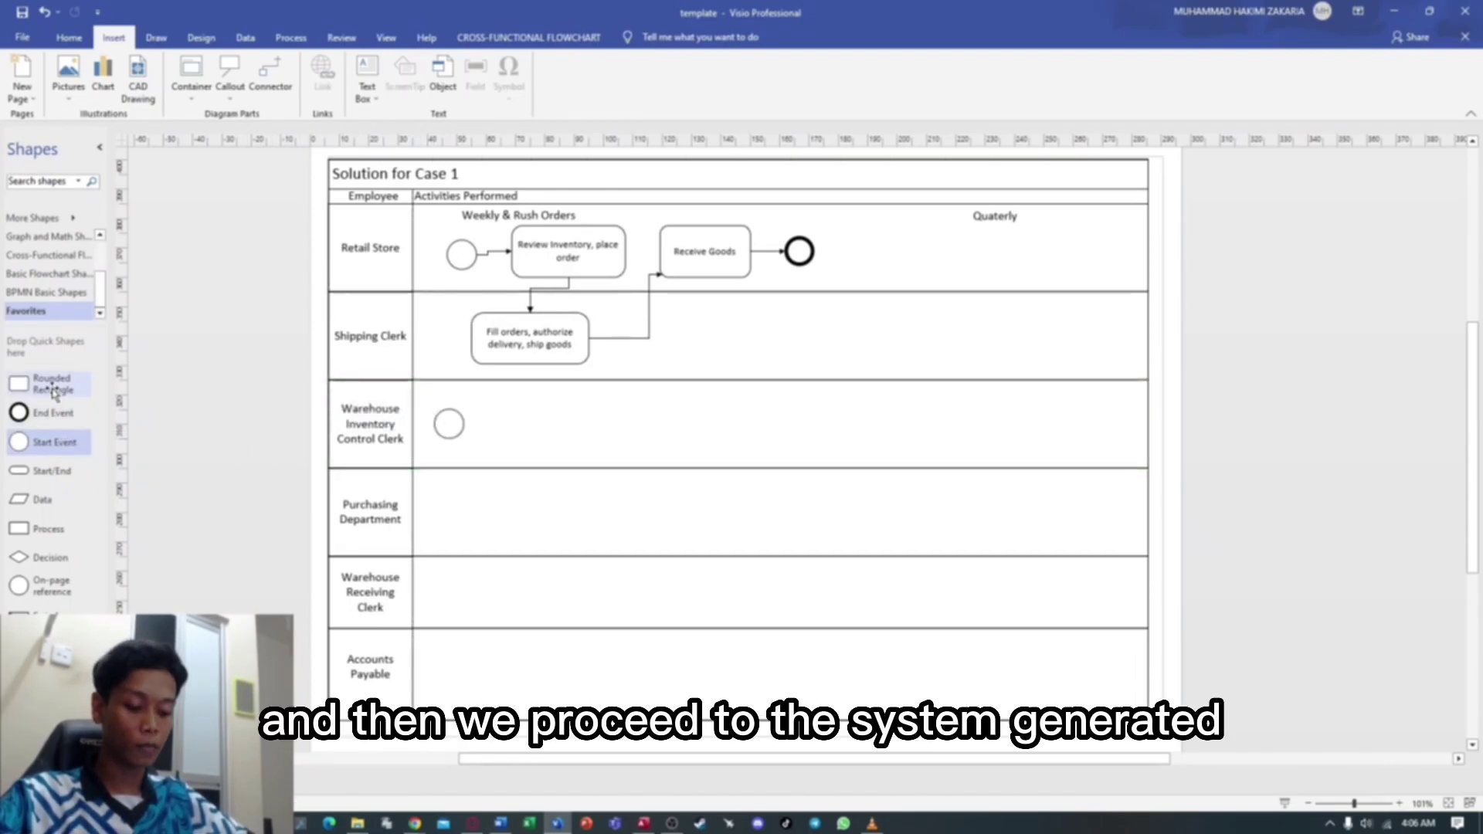
left_click_drag(53, 390, 542, 467)
left_click_drag(545, 384, 578, 425)
Label the rounded rectangle in the Warehouse Inventory Control Clerk lane "System generate purchase requisition".
double_click(545, 422)
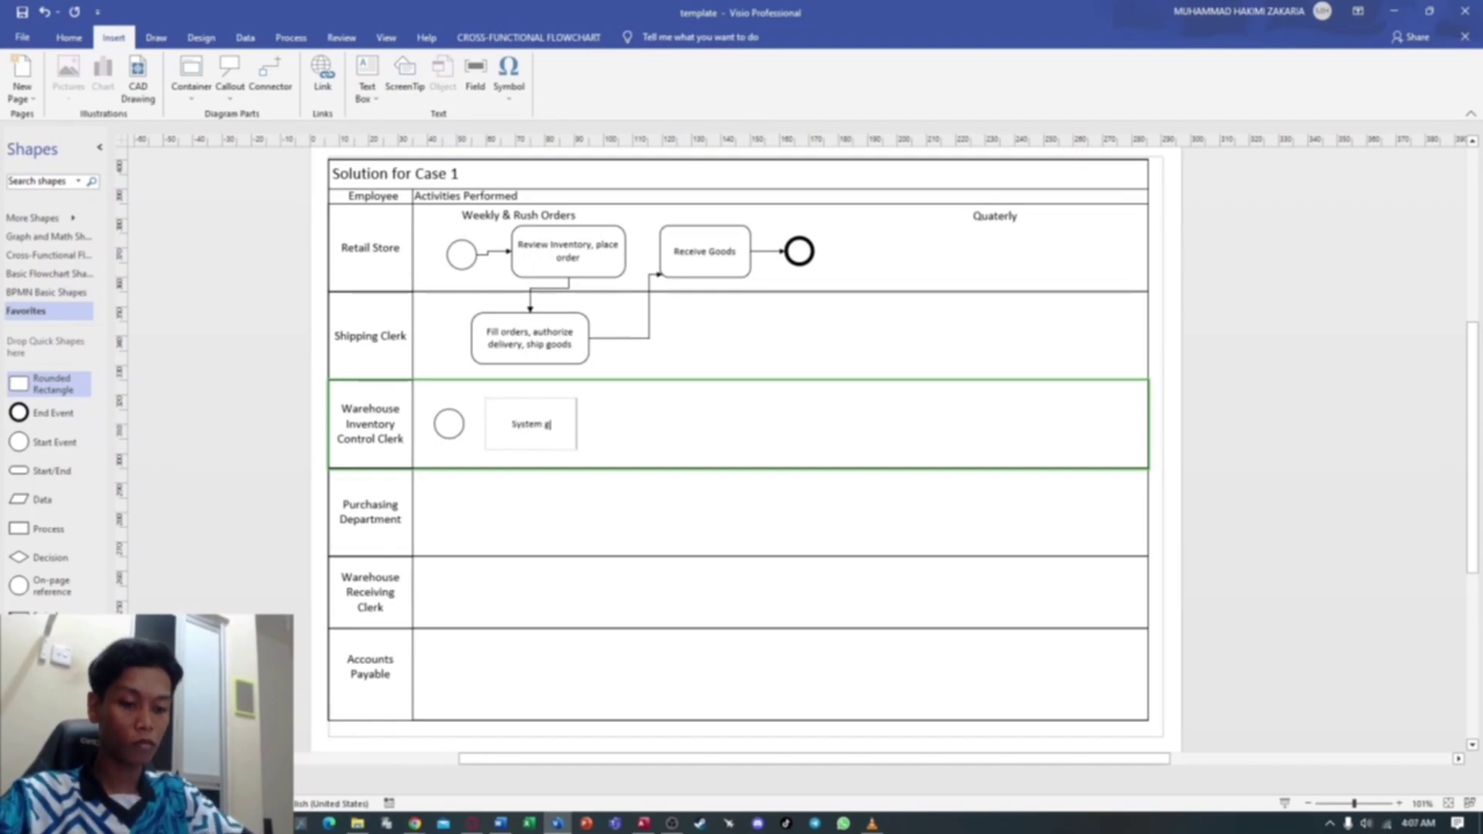
type("System generate ")
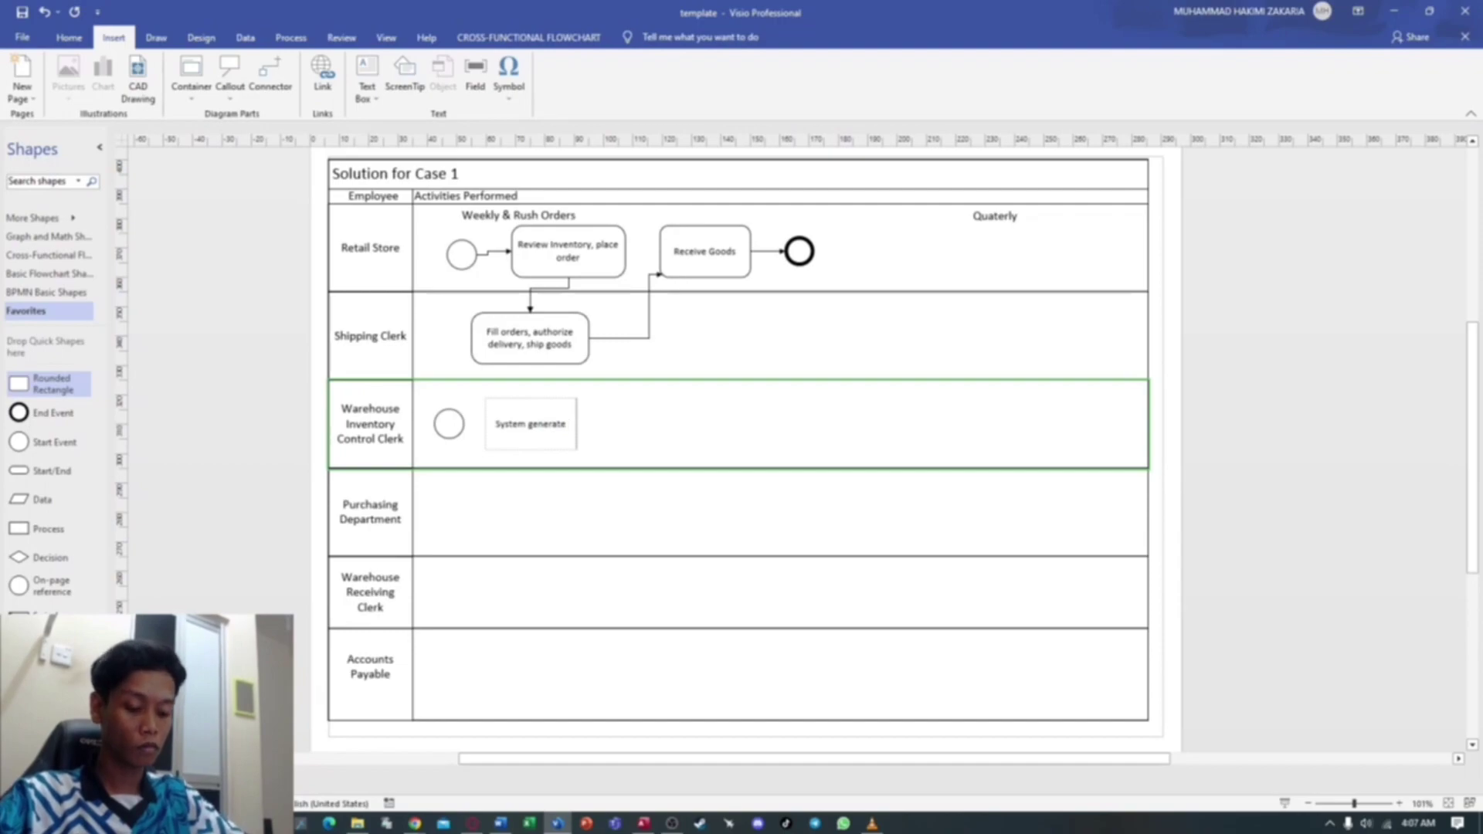
type("pur")
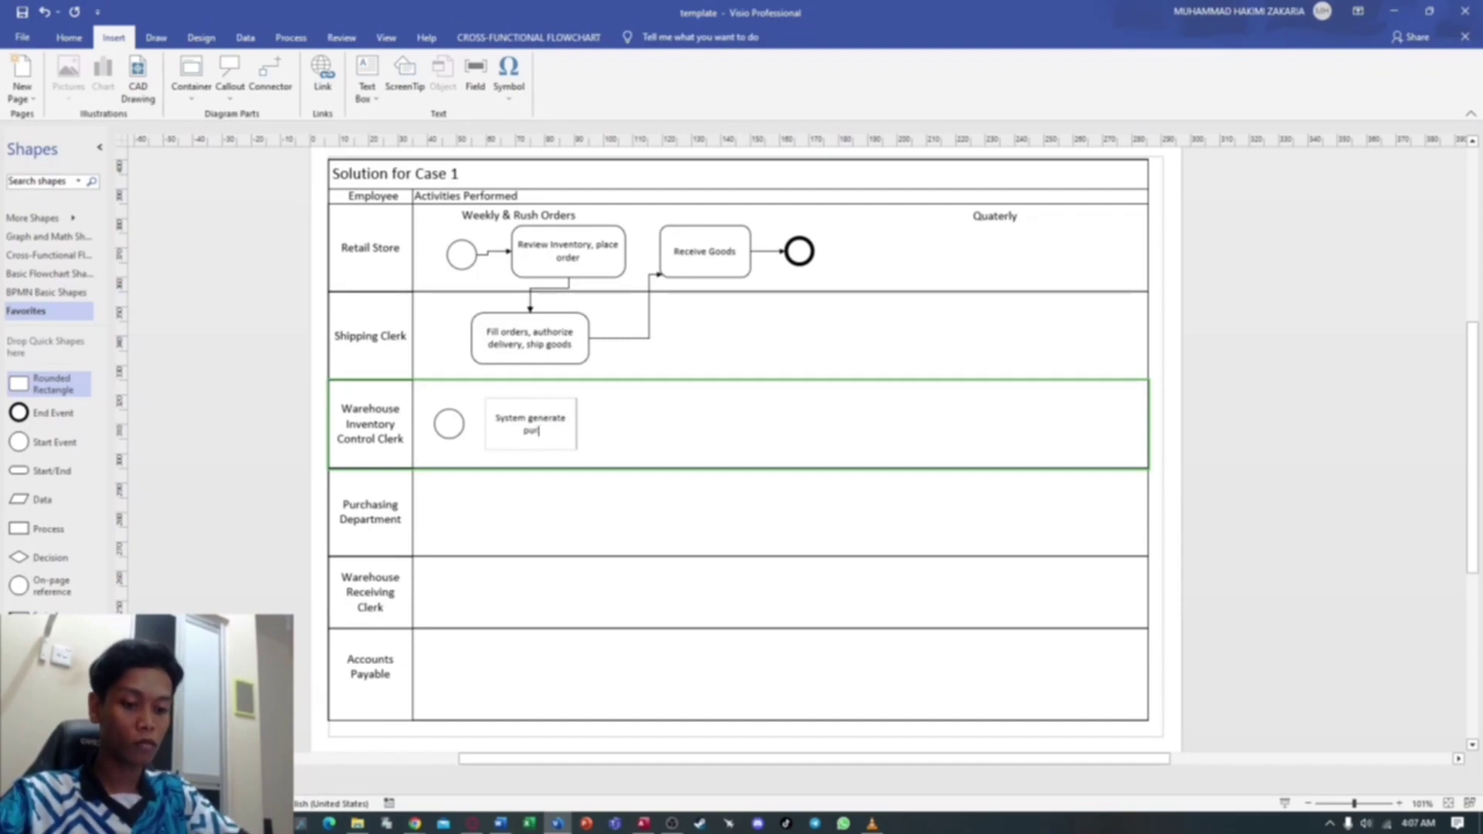
type("chase req")
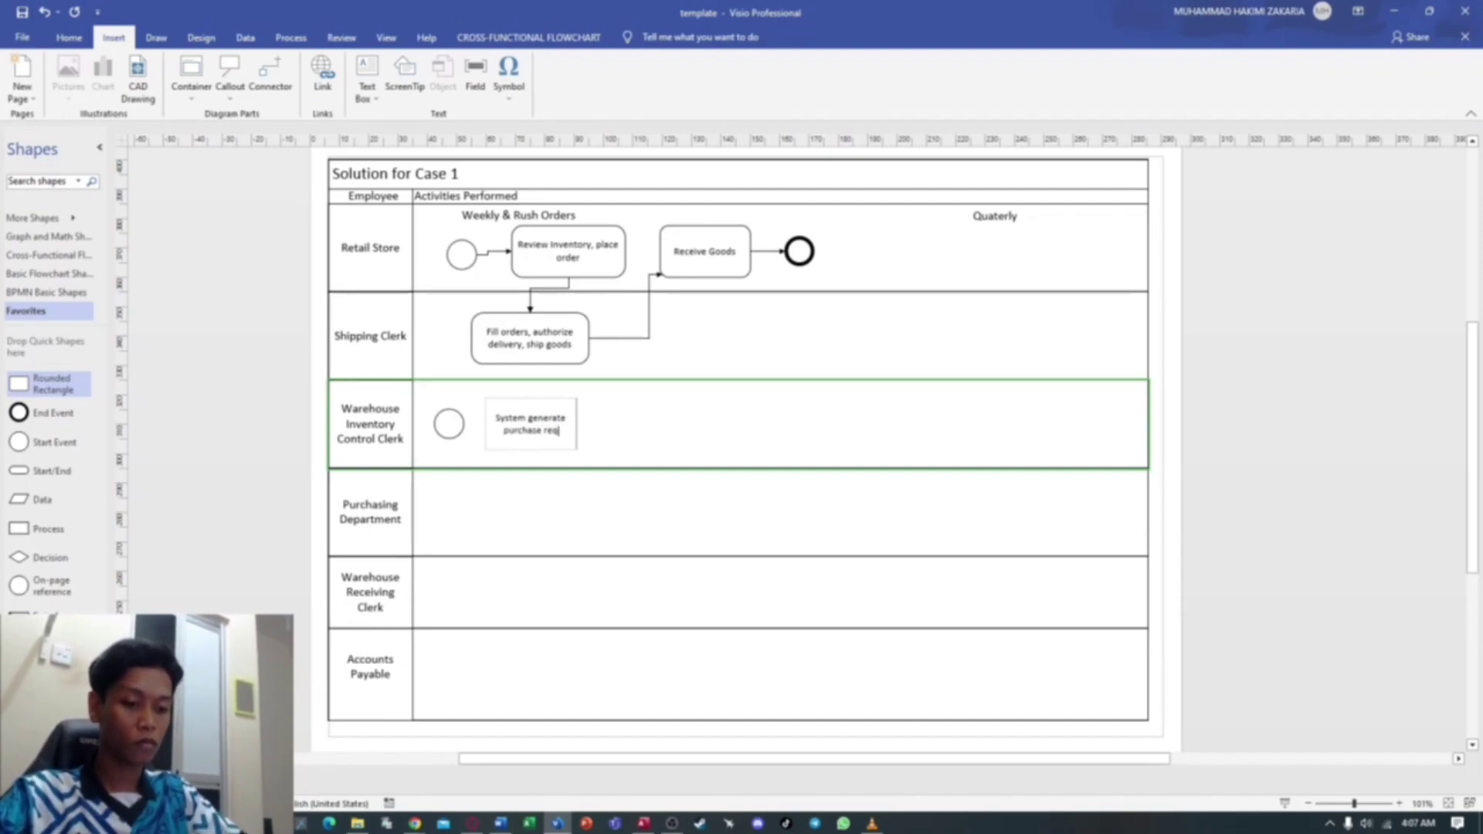
type("uisition")
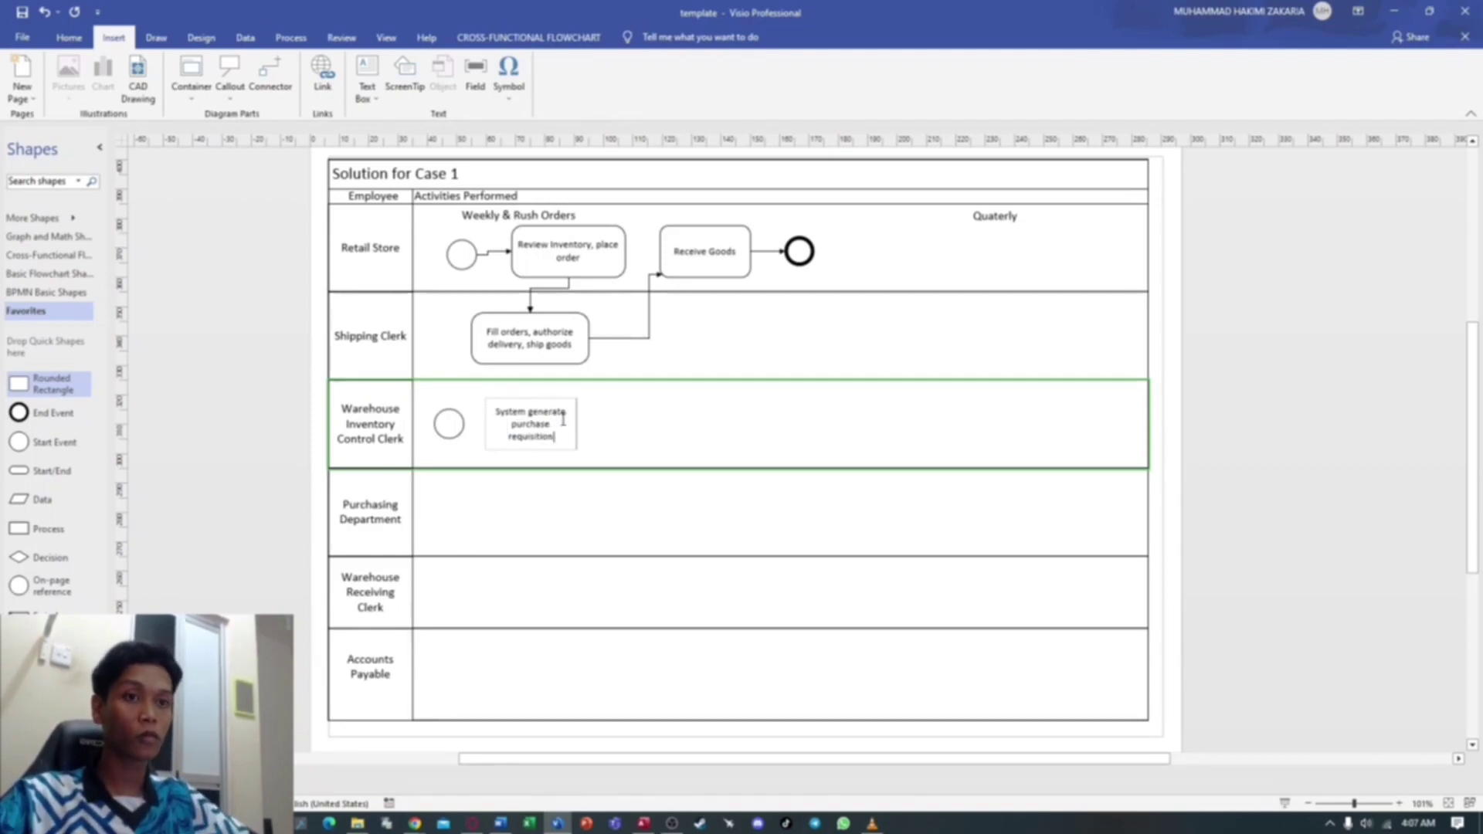
left_click(667, 433)
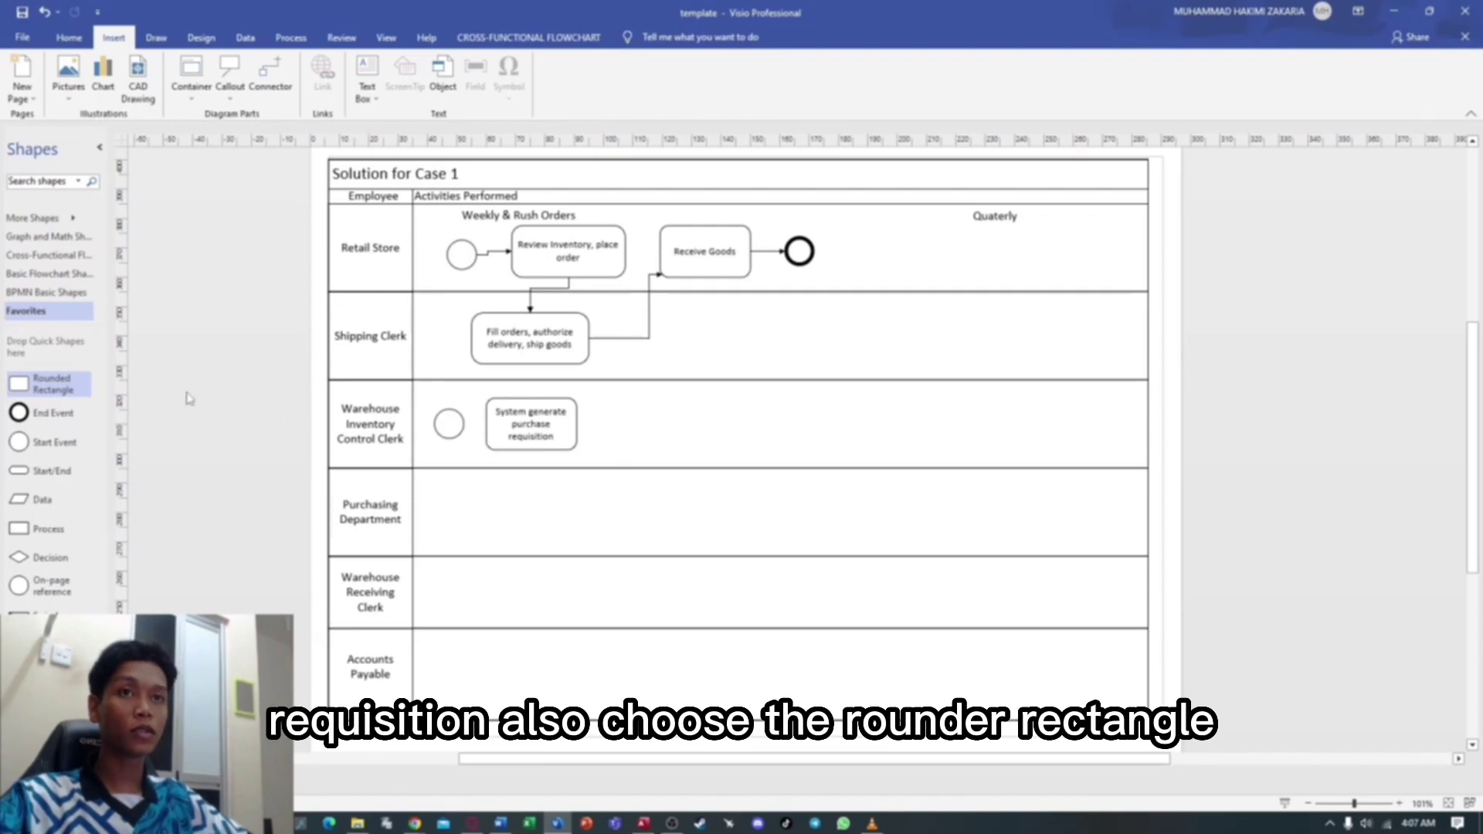
Add a small Rounded Rectangle labelled "Adjust & approve purchase requisition" after the System generate box in the Warehouse Inventory Control Clerk lane.
left_click_drag(62, 398, 690, 433)
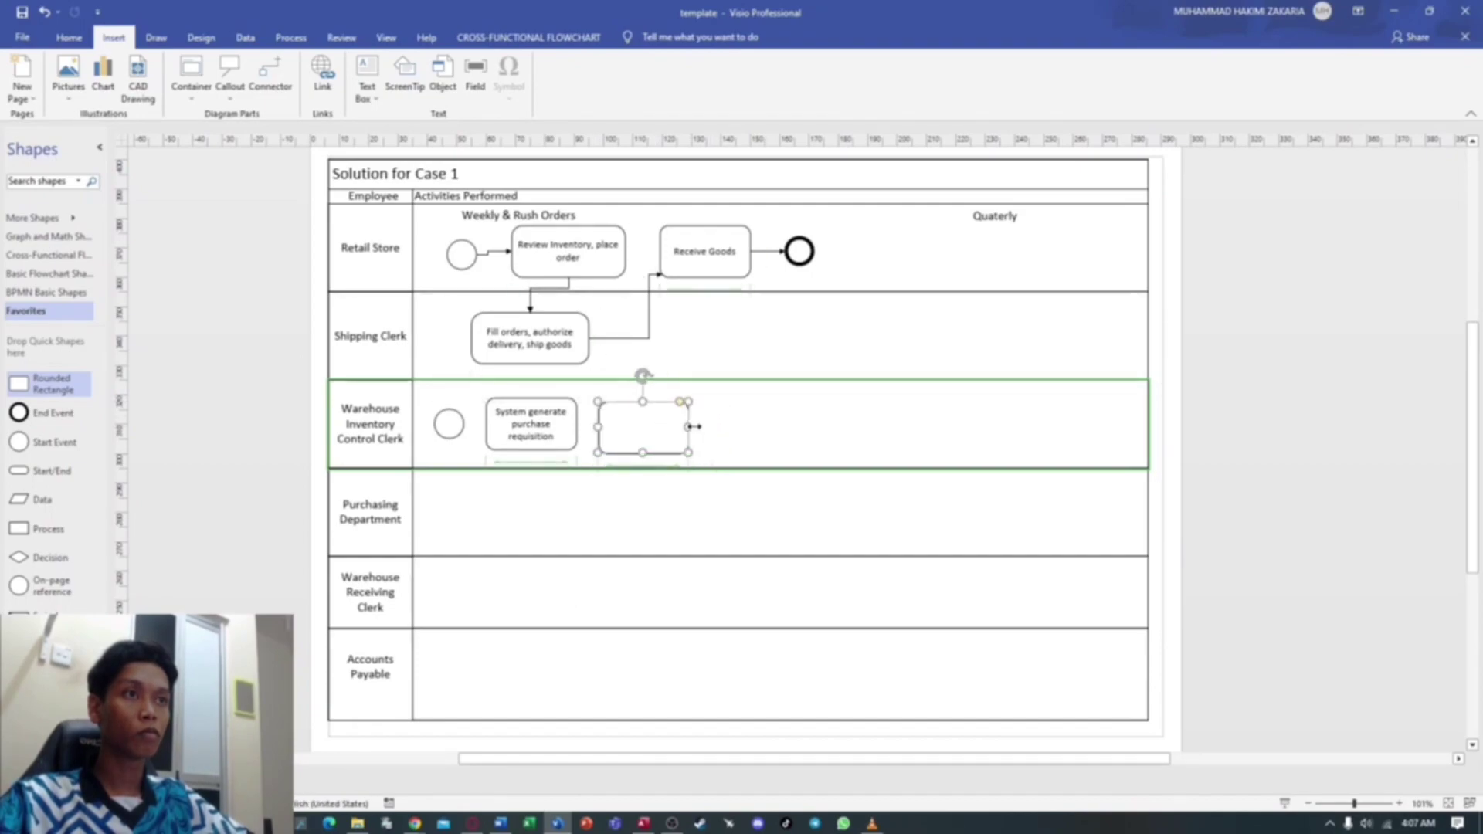
double_click(632, 426)
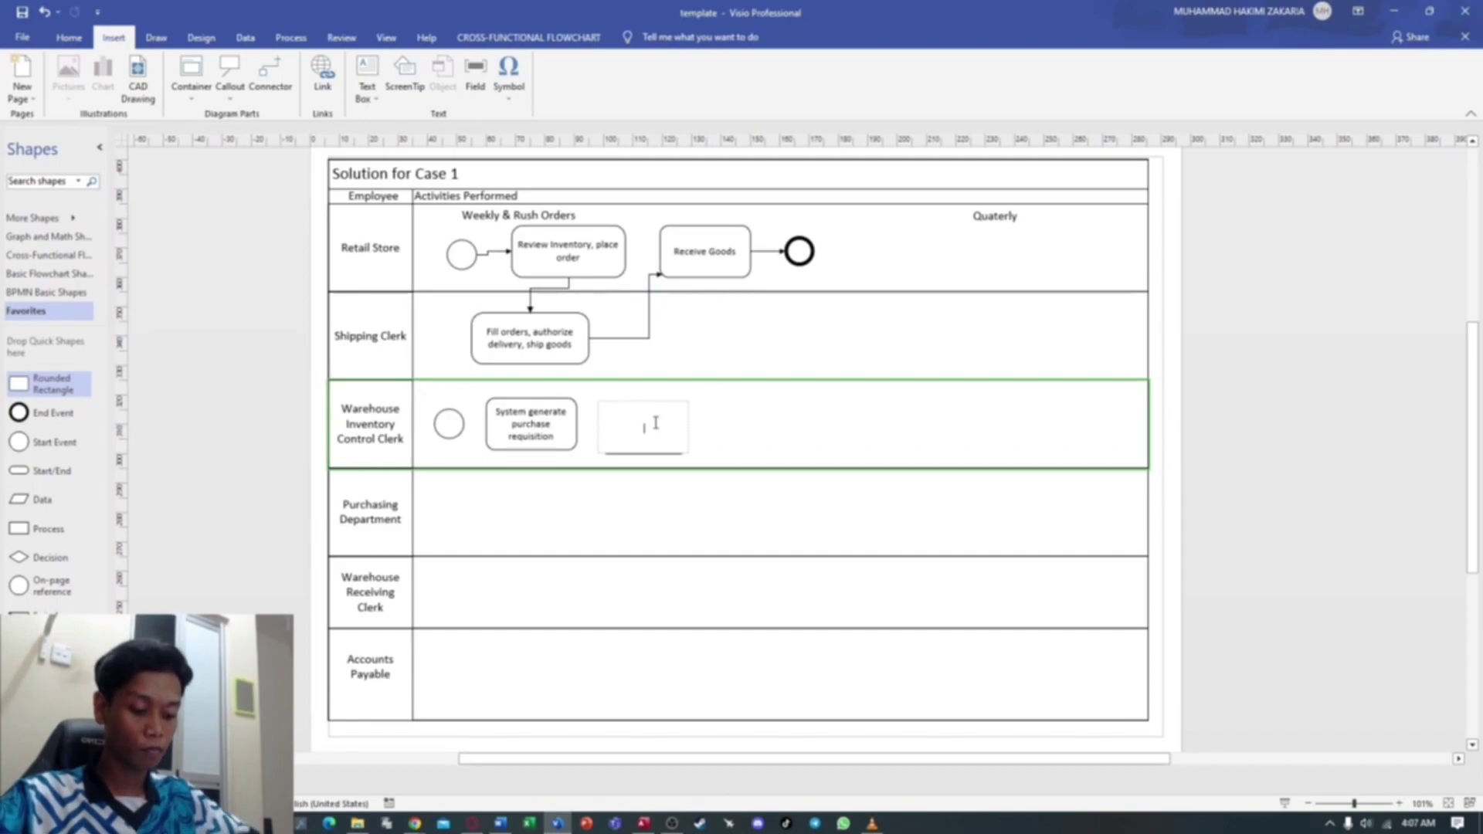
type("Adjust")
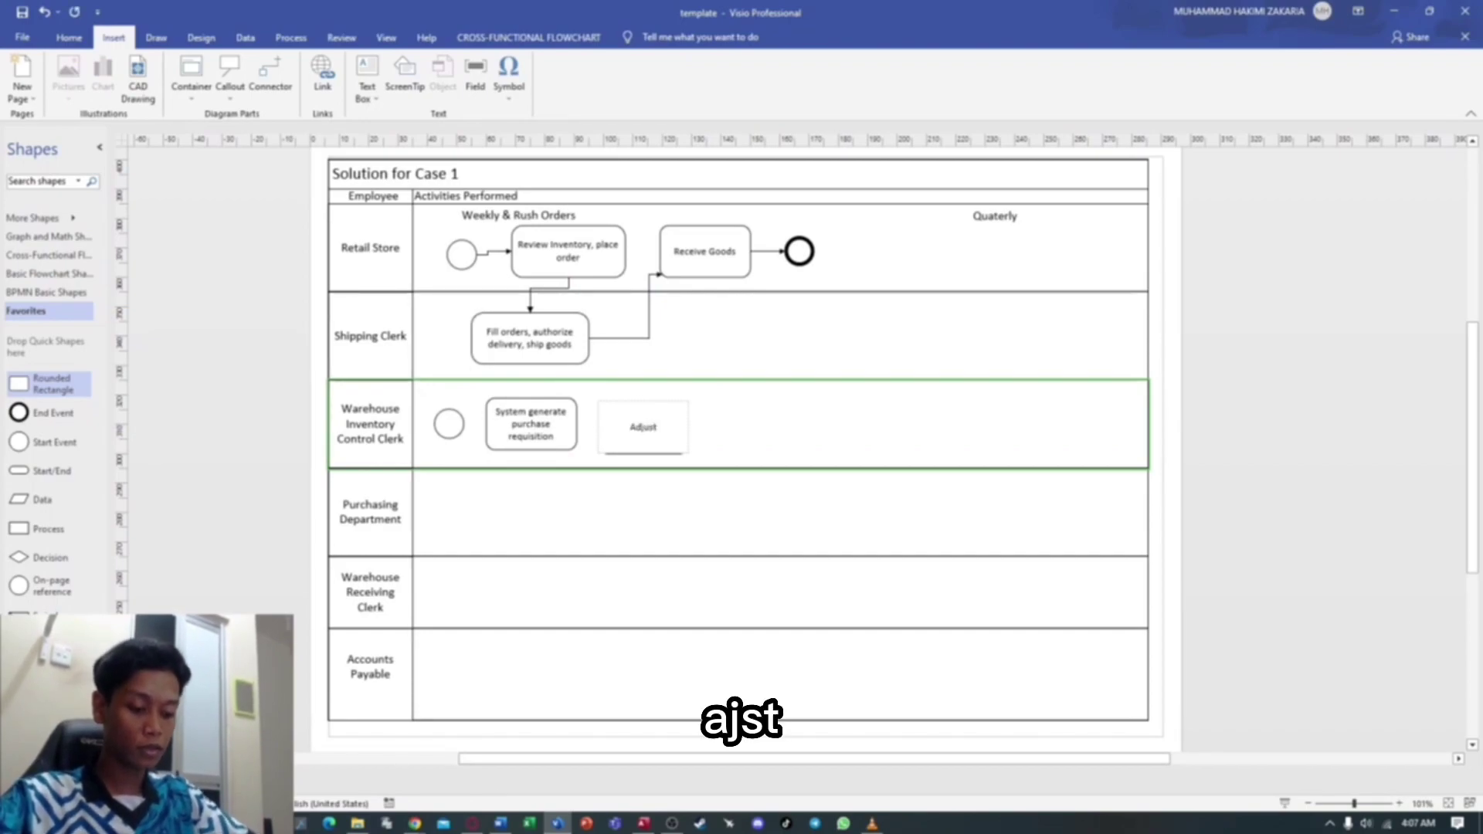
type(" & approve pu")
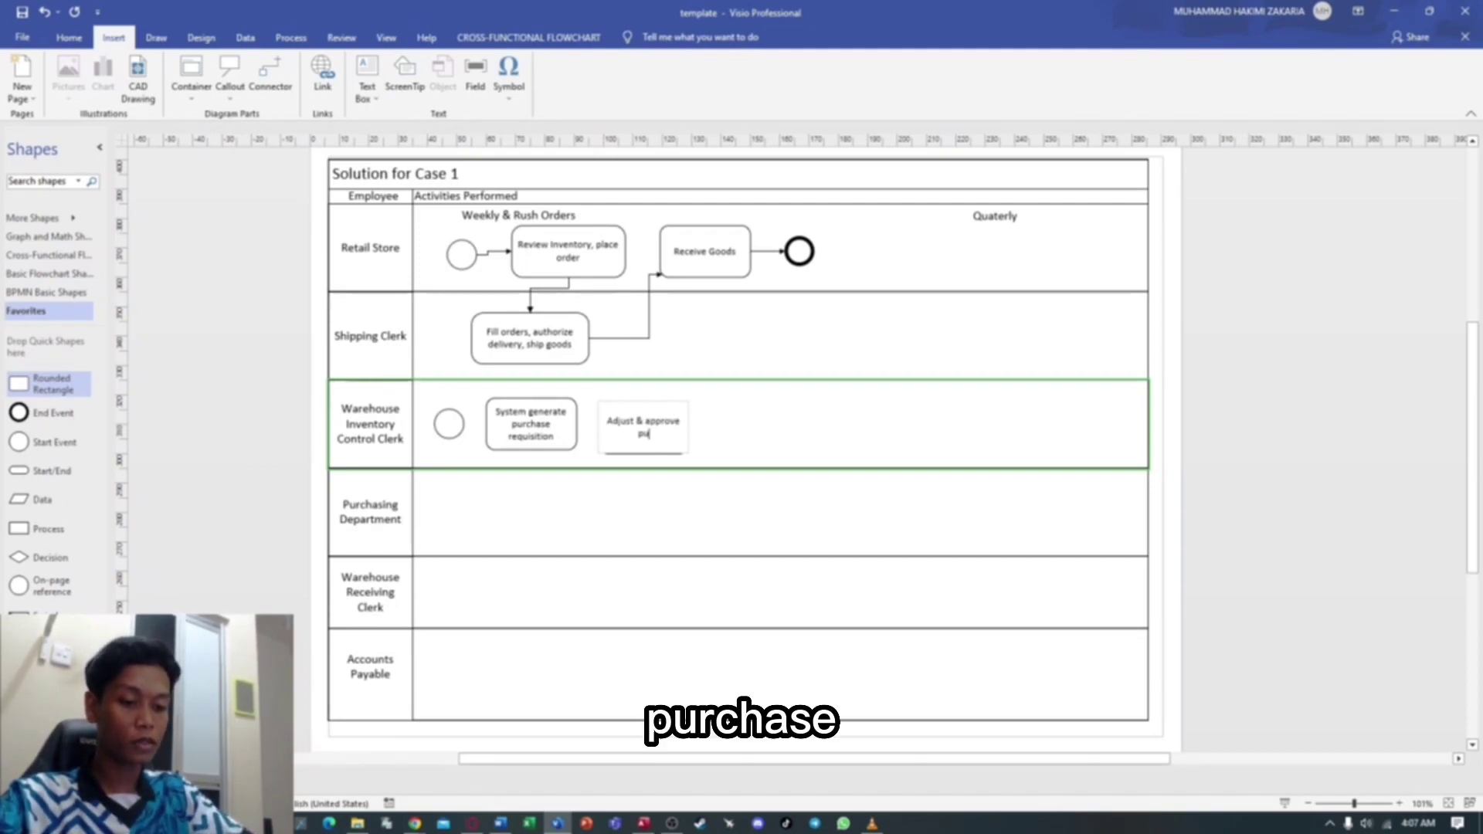
type("rchase req")
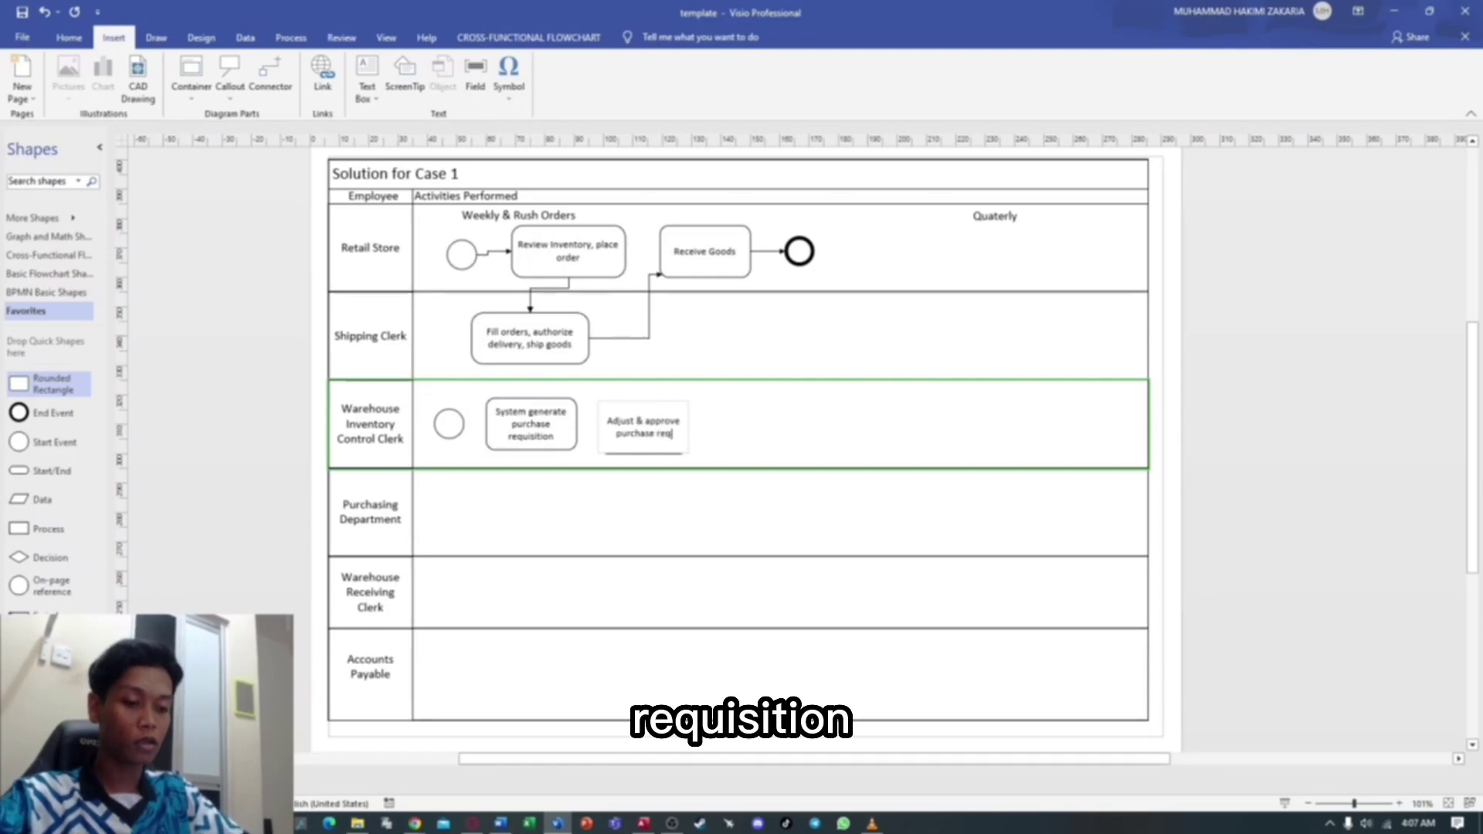
type("uisition")
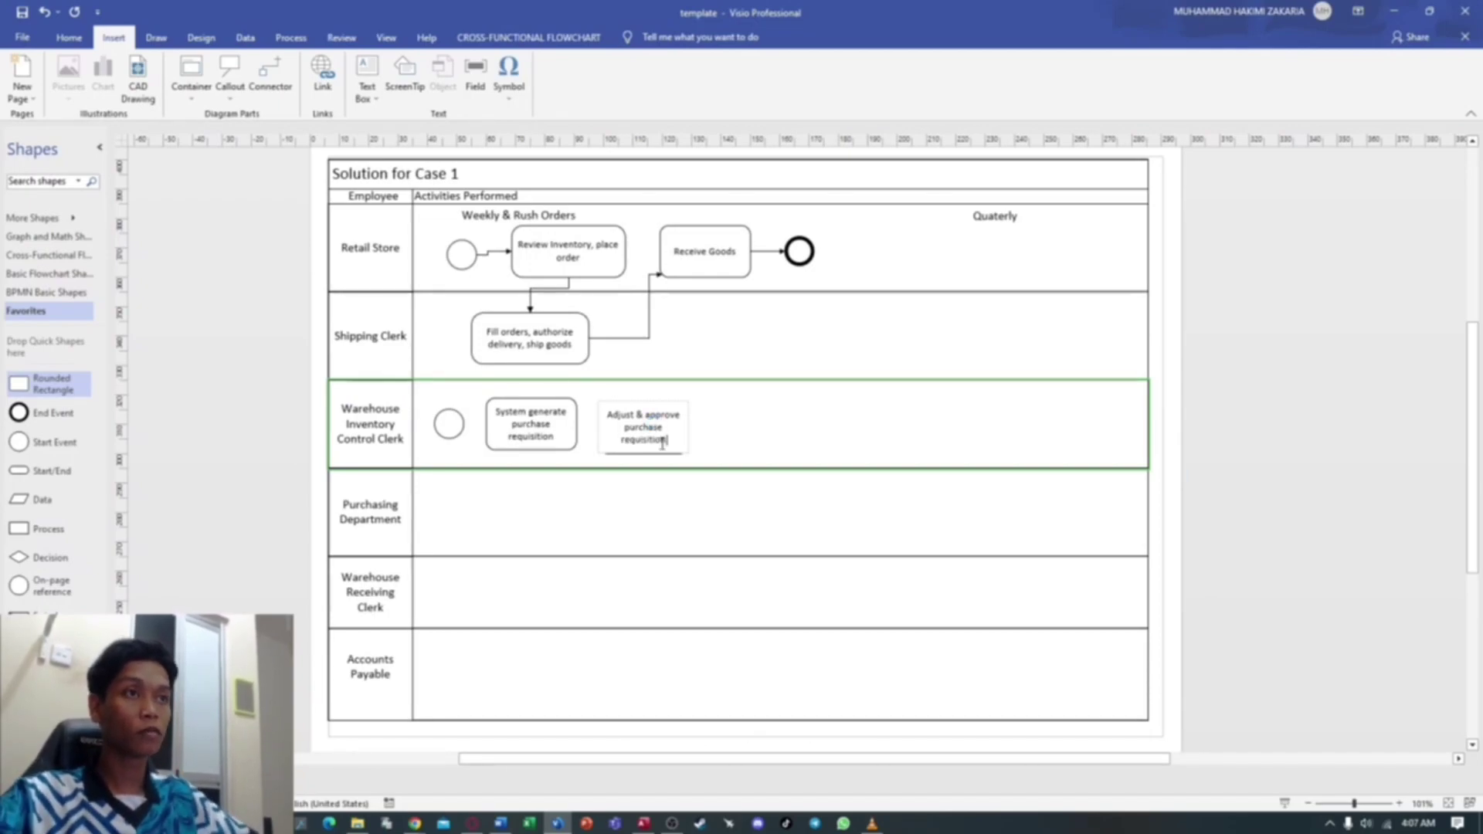
left_click(719, 421)
Connect the Warehouse Inventory Control Clerk's start circle to the System generate box, and that box to the Adjust & approve box.
left_click(280, 85)
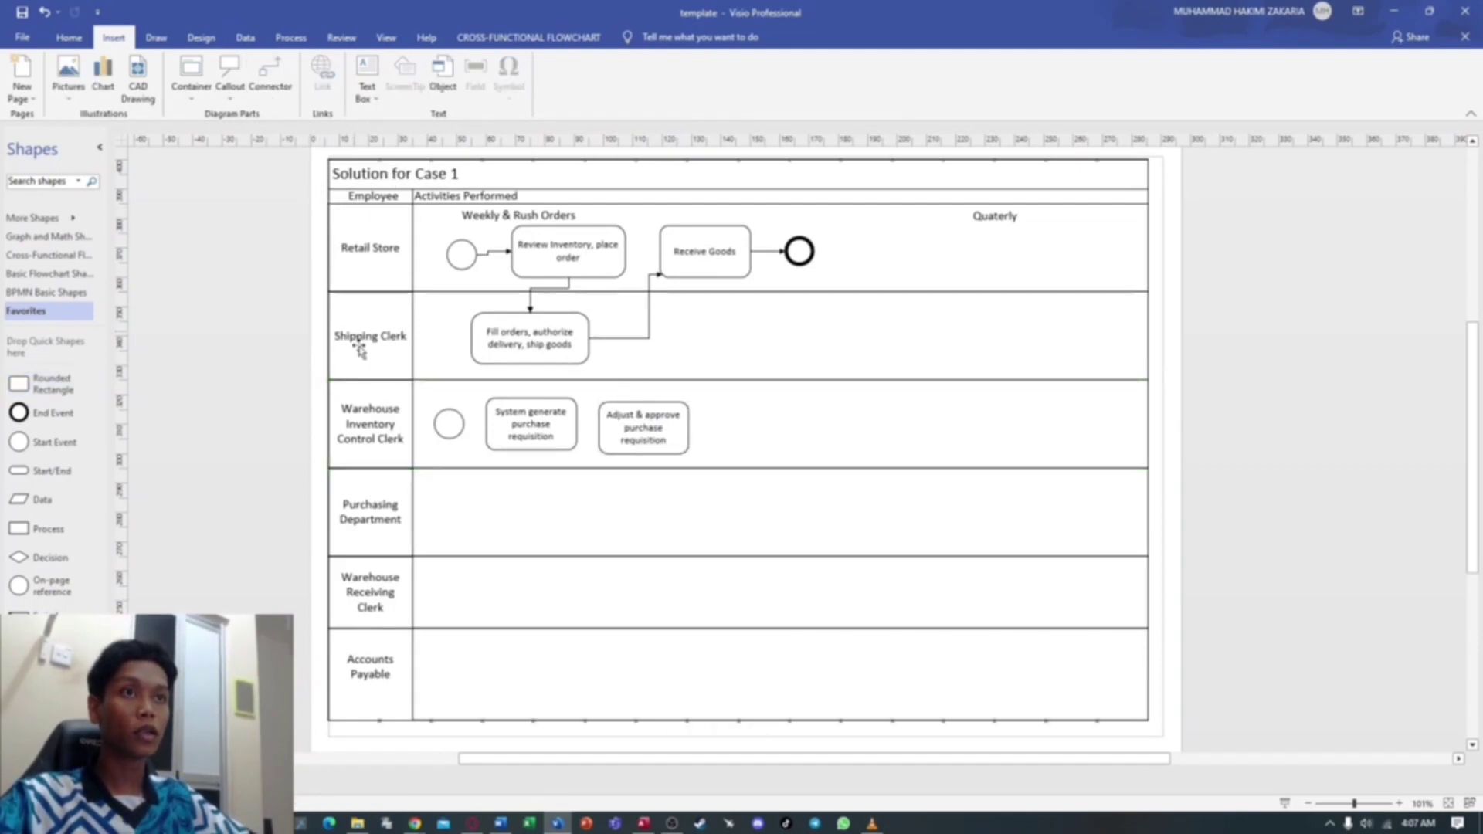
left_click_drag(450, 424, 485, 425)
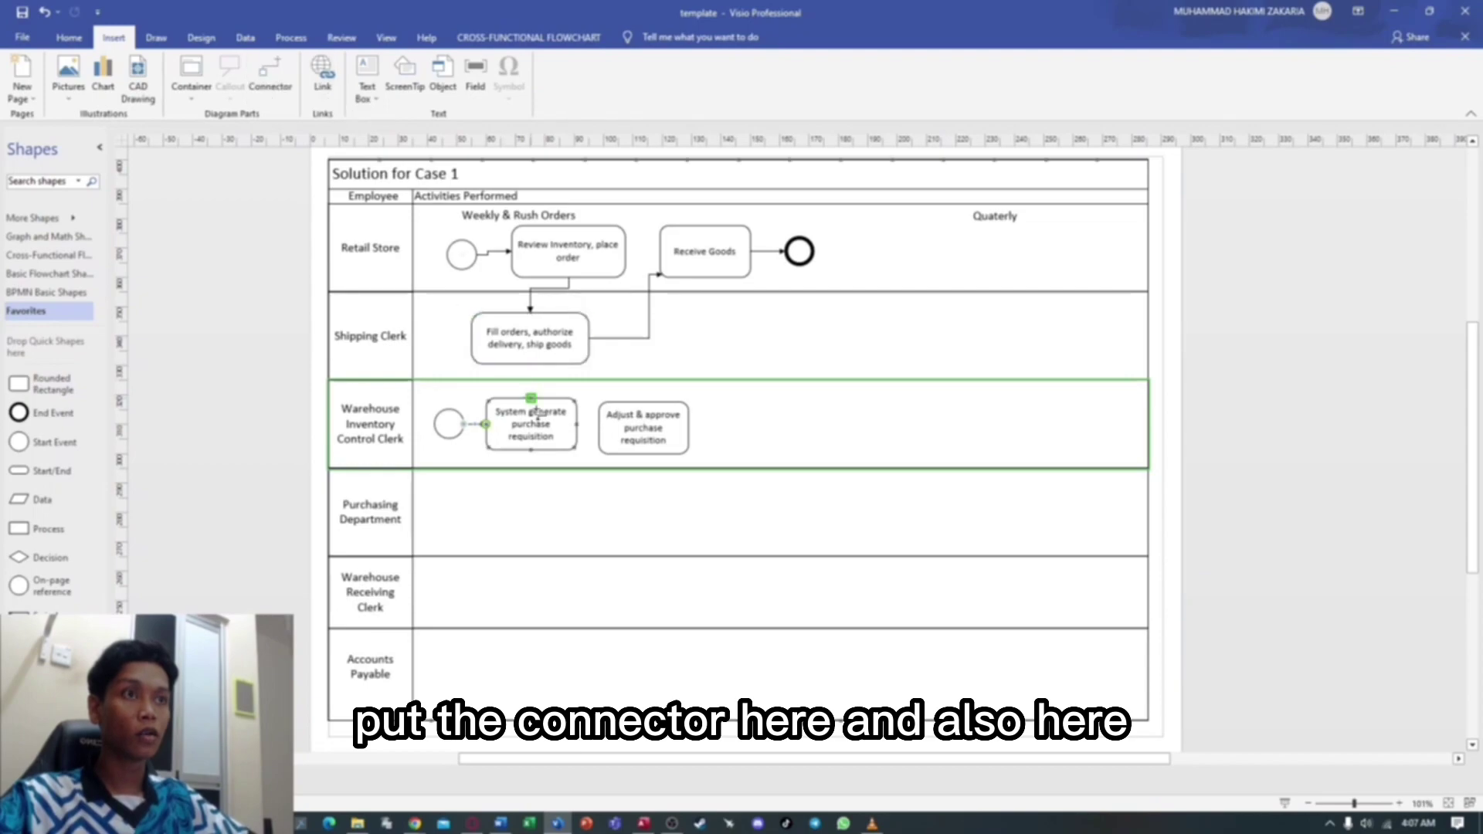
left_click_drag(576, 425, 599, 426)
left_click(730, 445)
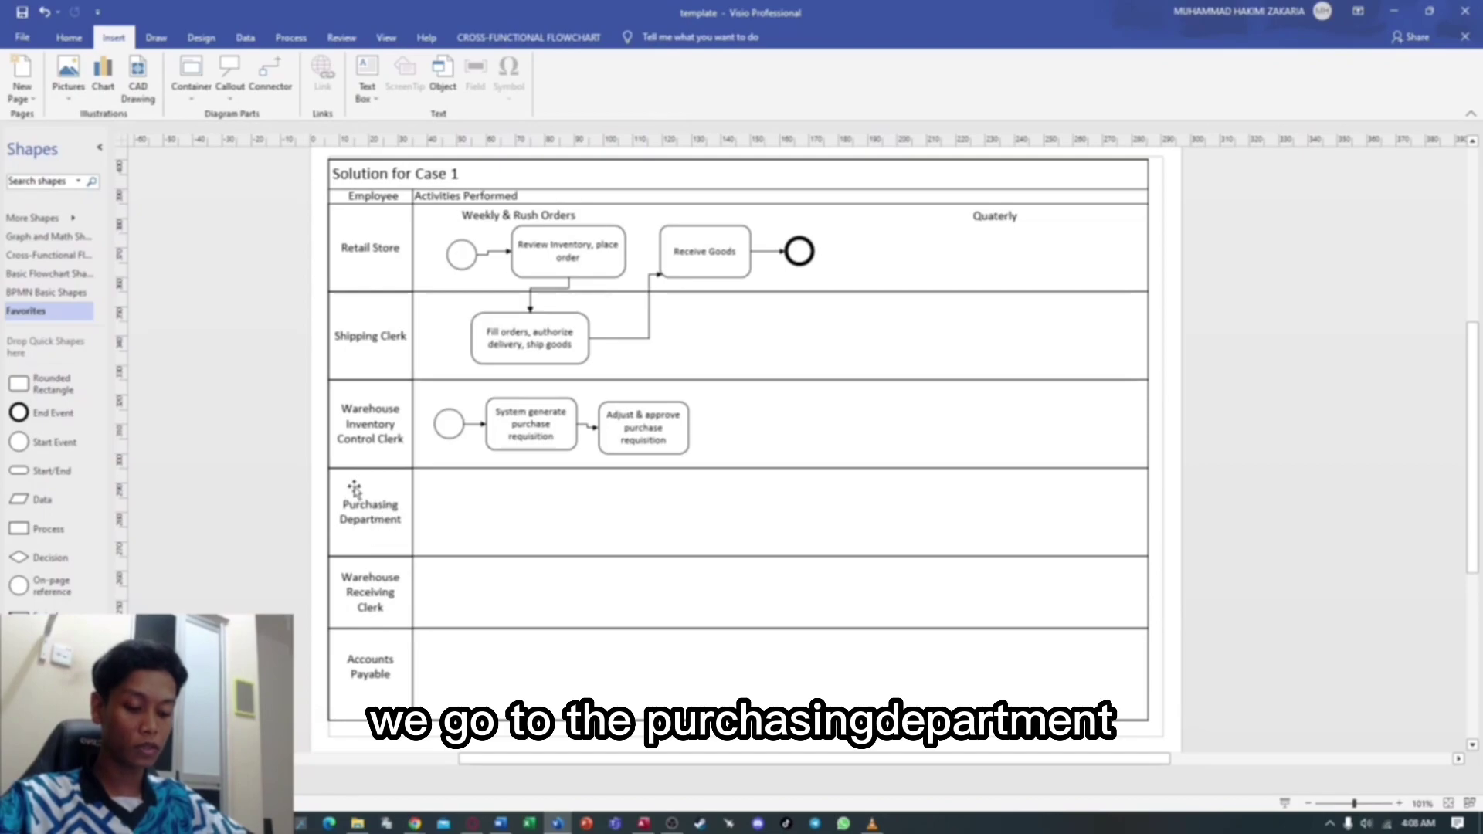
Add a small Rounded Rectangle labelled "Finalize & approve system generated PO" to the Purchasing Department lane, below the Adjust & approve box.
left_click_drag(51, 384, 650, 518)
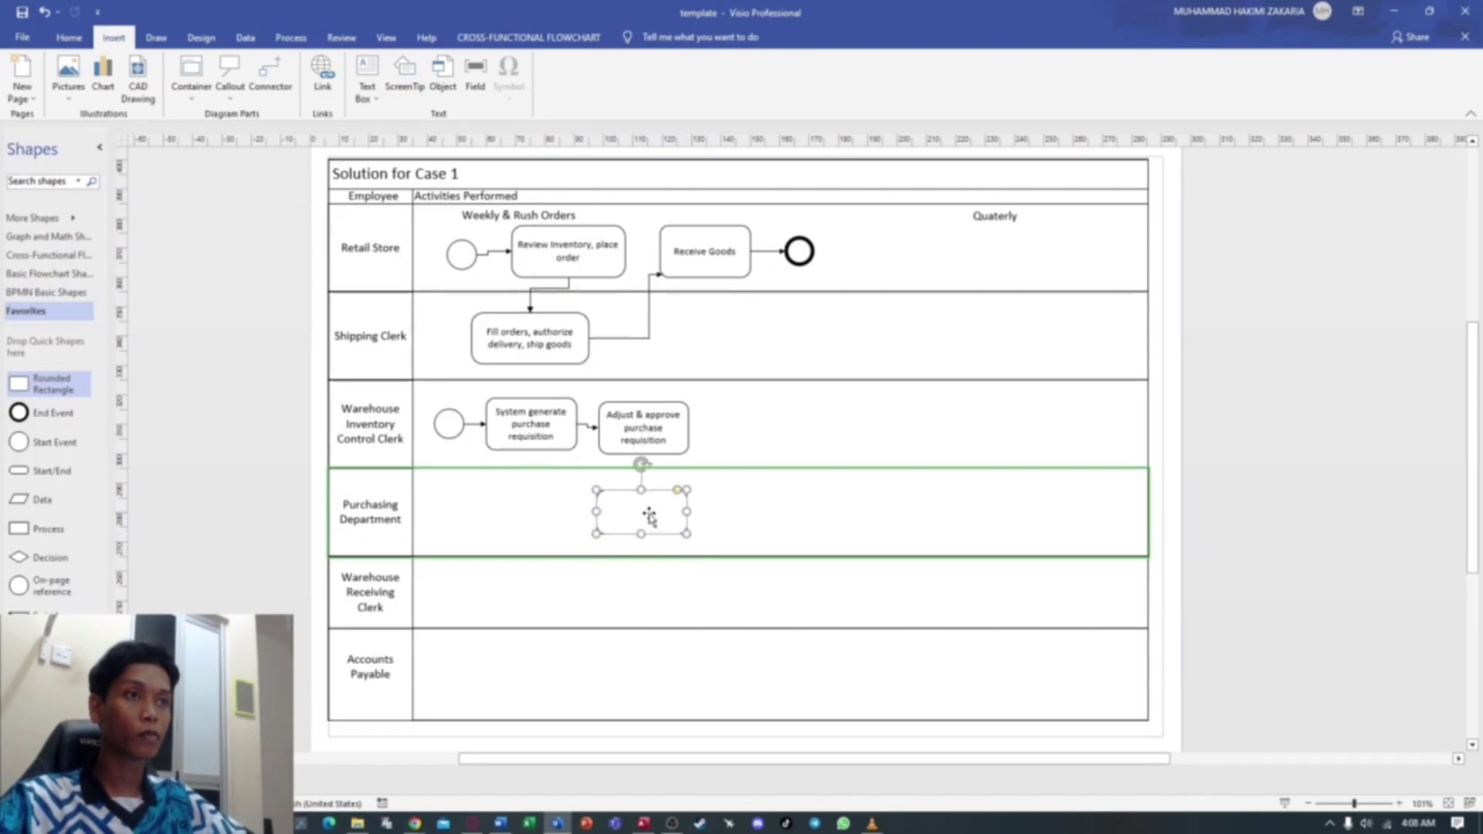
double_click(650, 517)
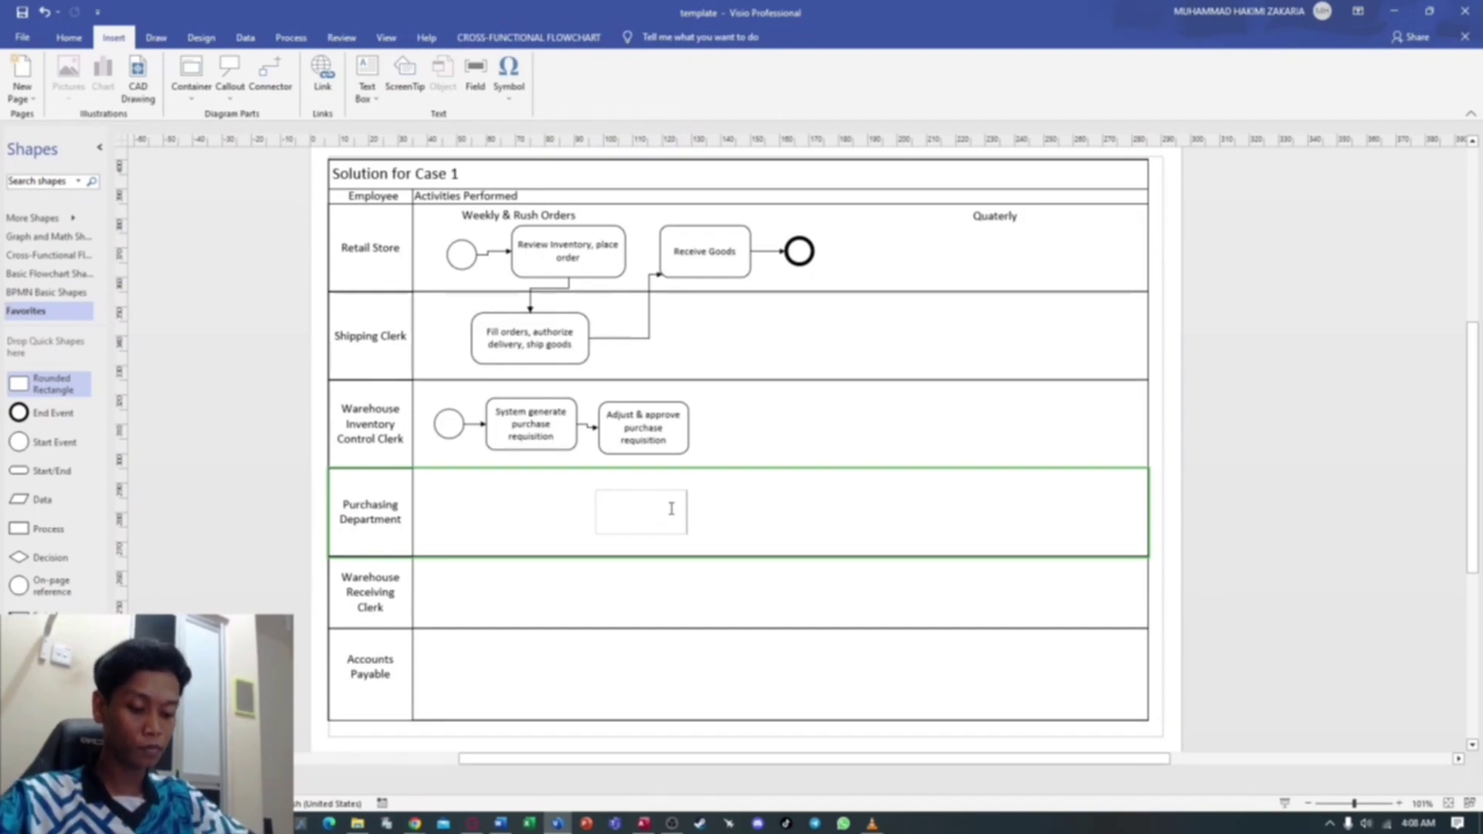
type("Finalize ")
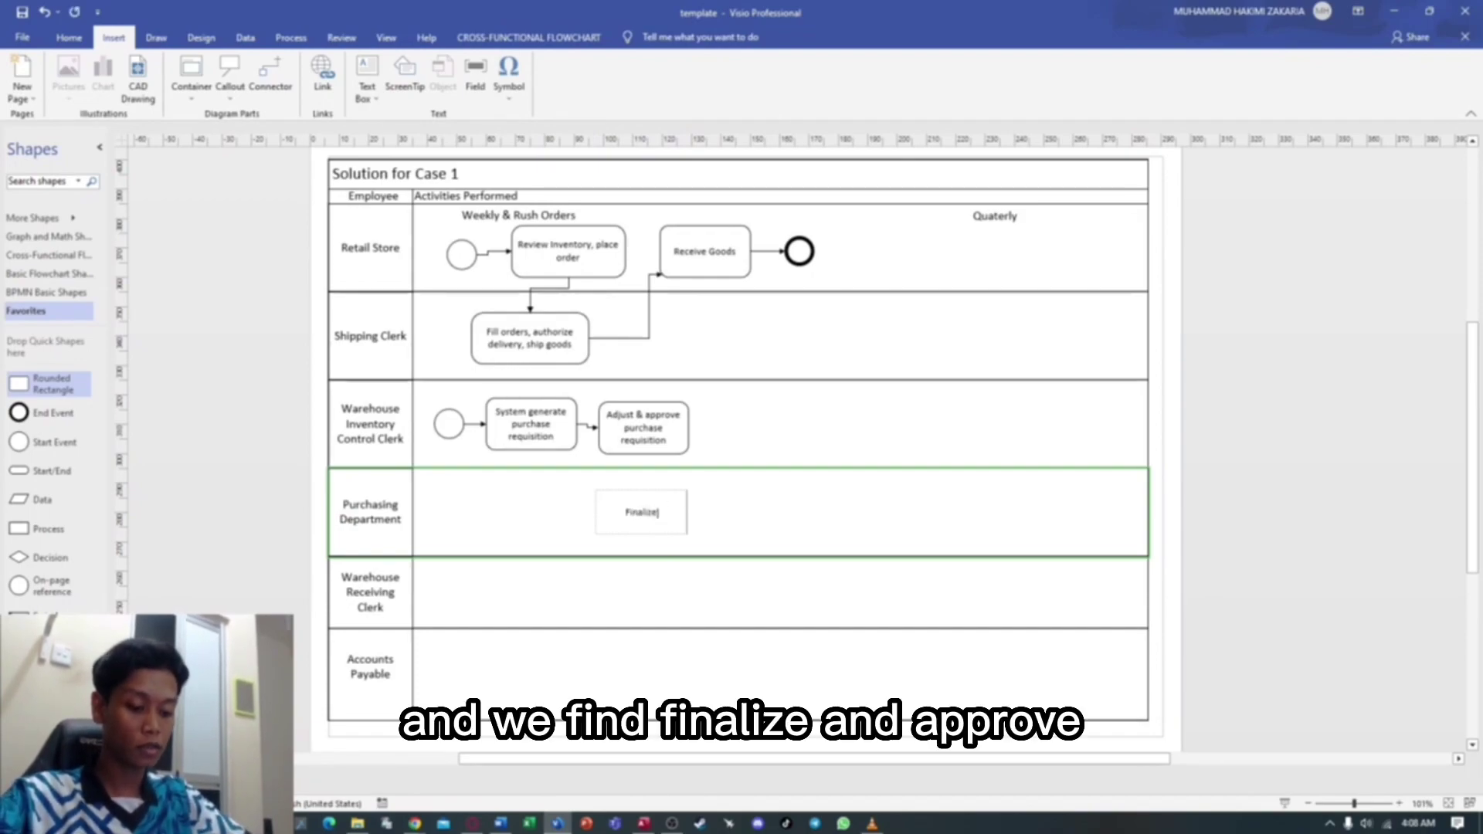
type("& a")
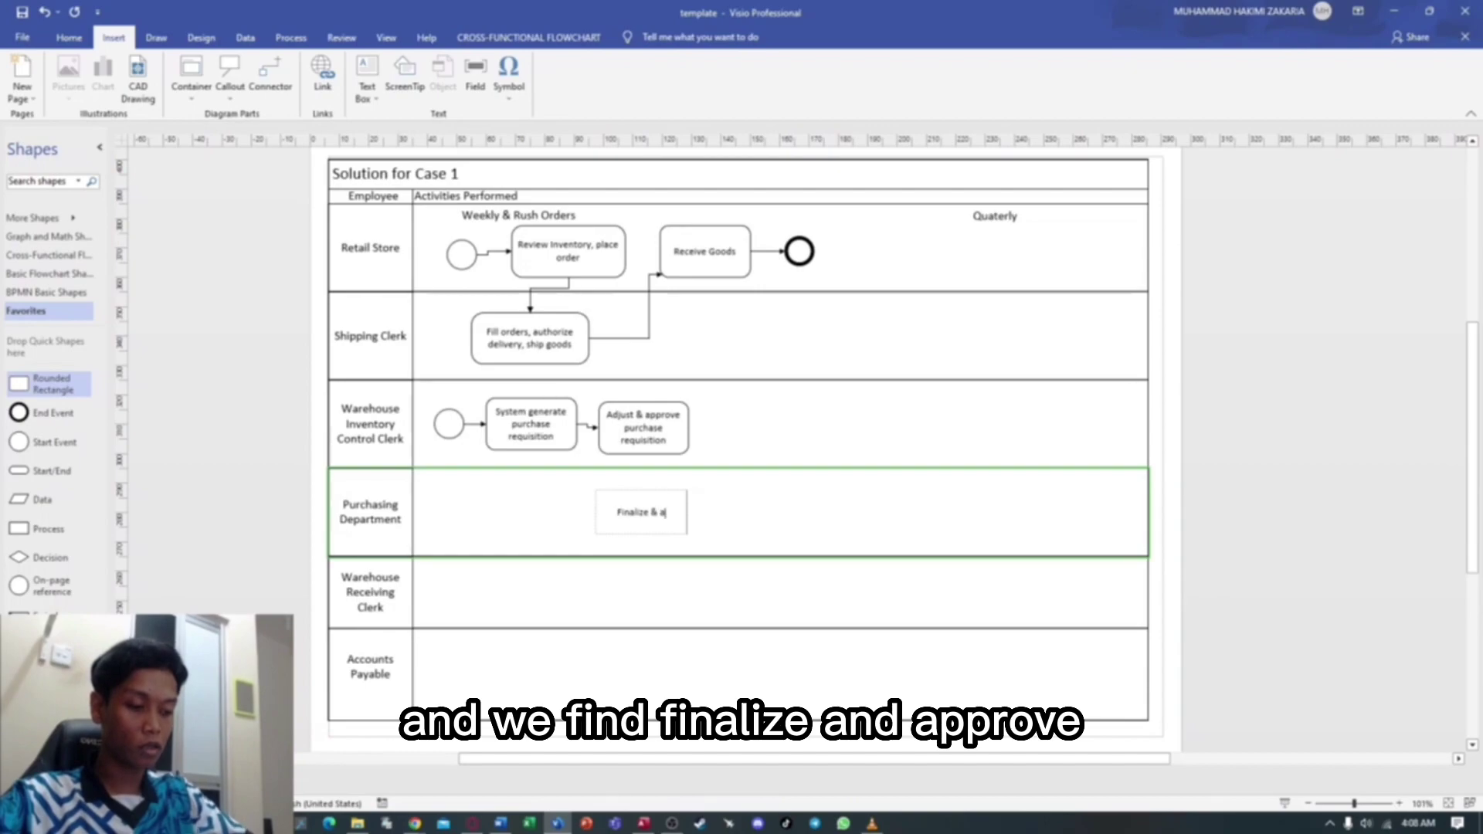
type("pprove t")
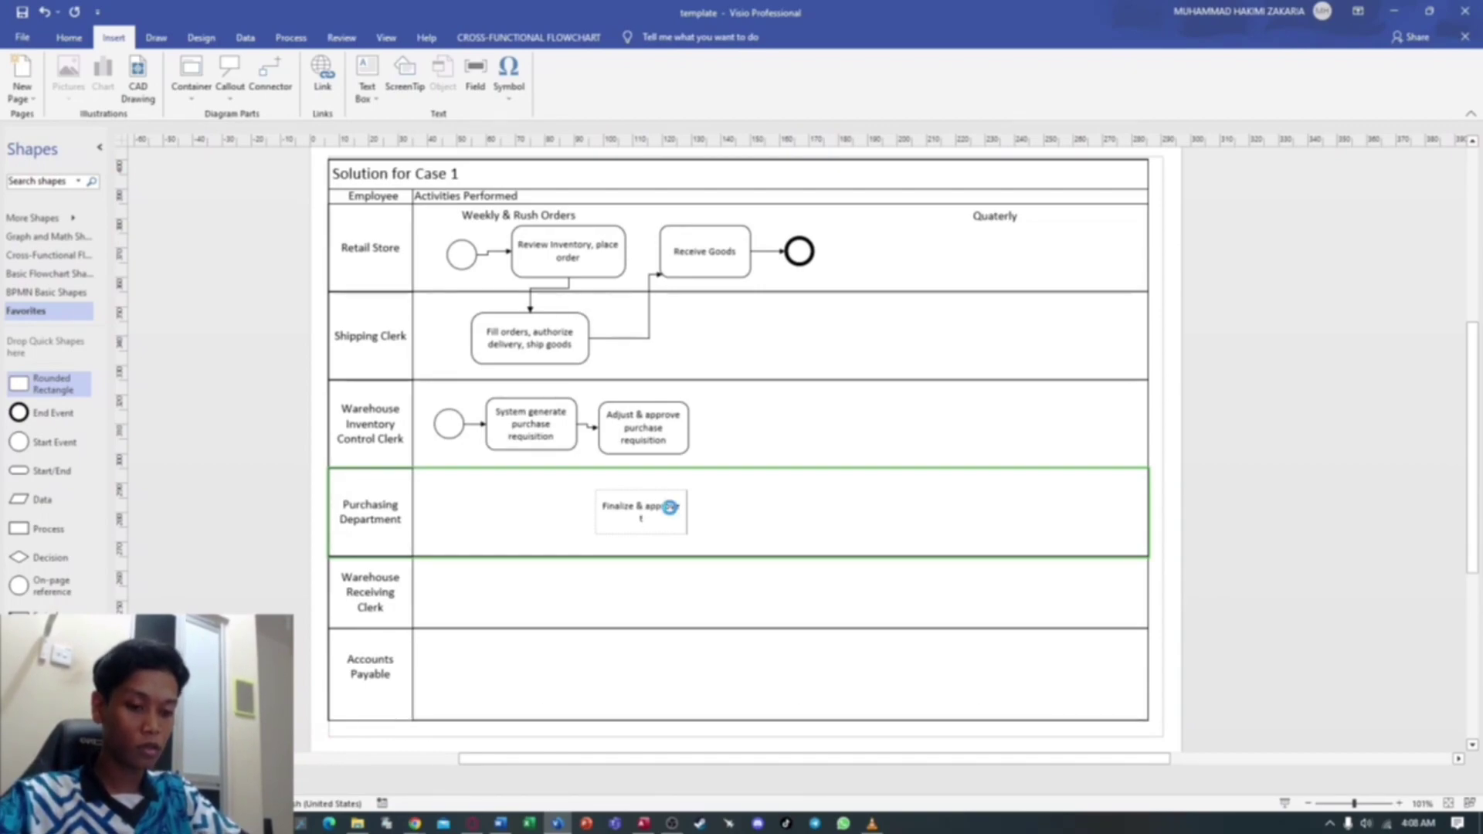
type("system")
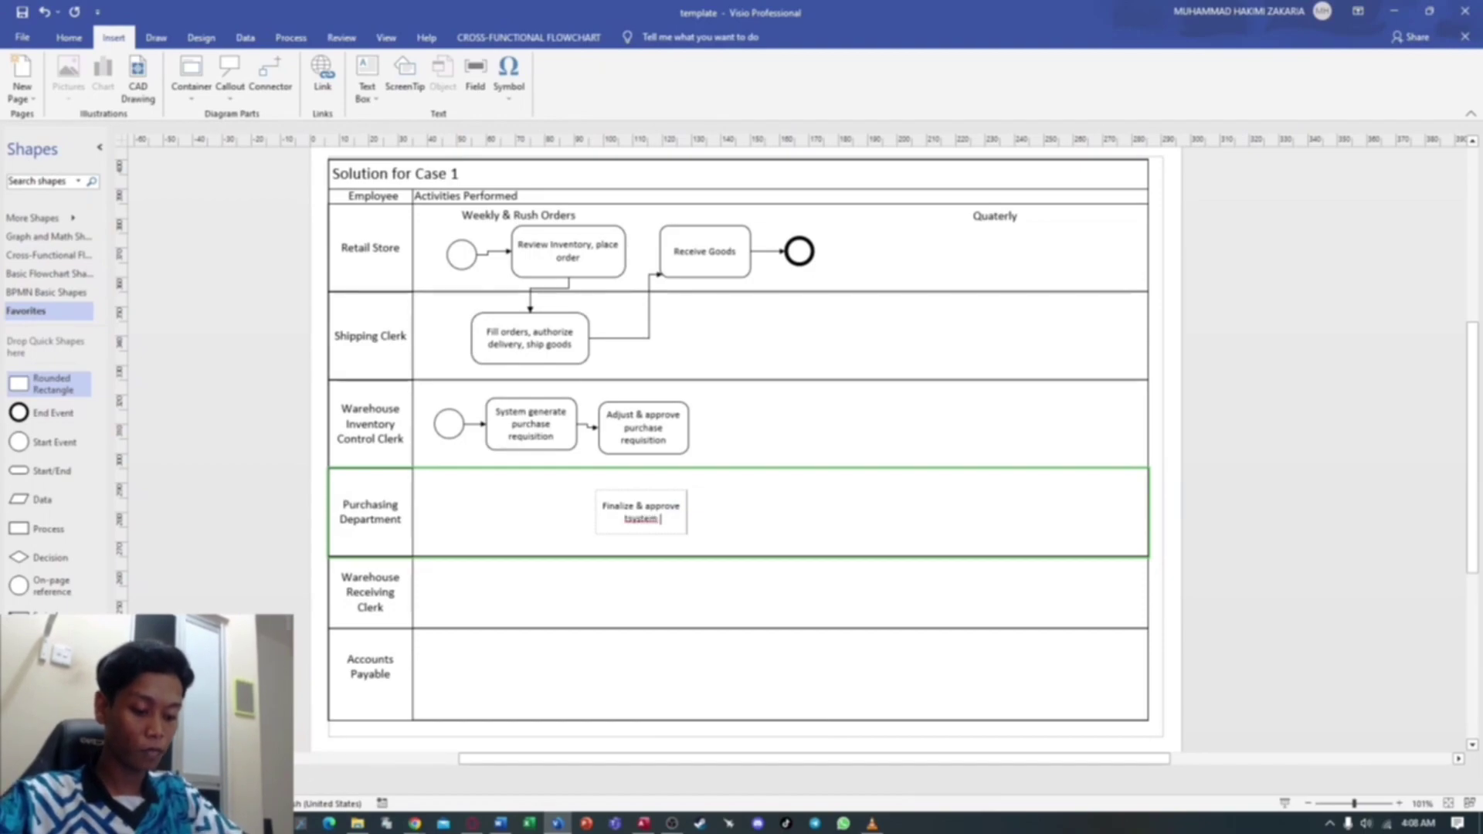
type(" genera")
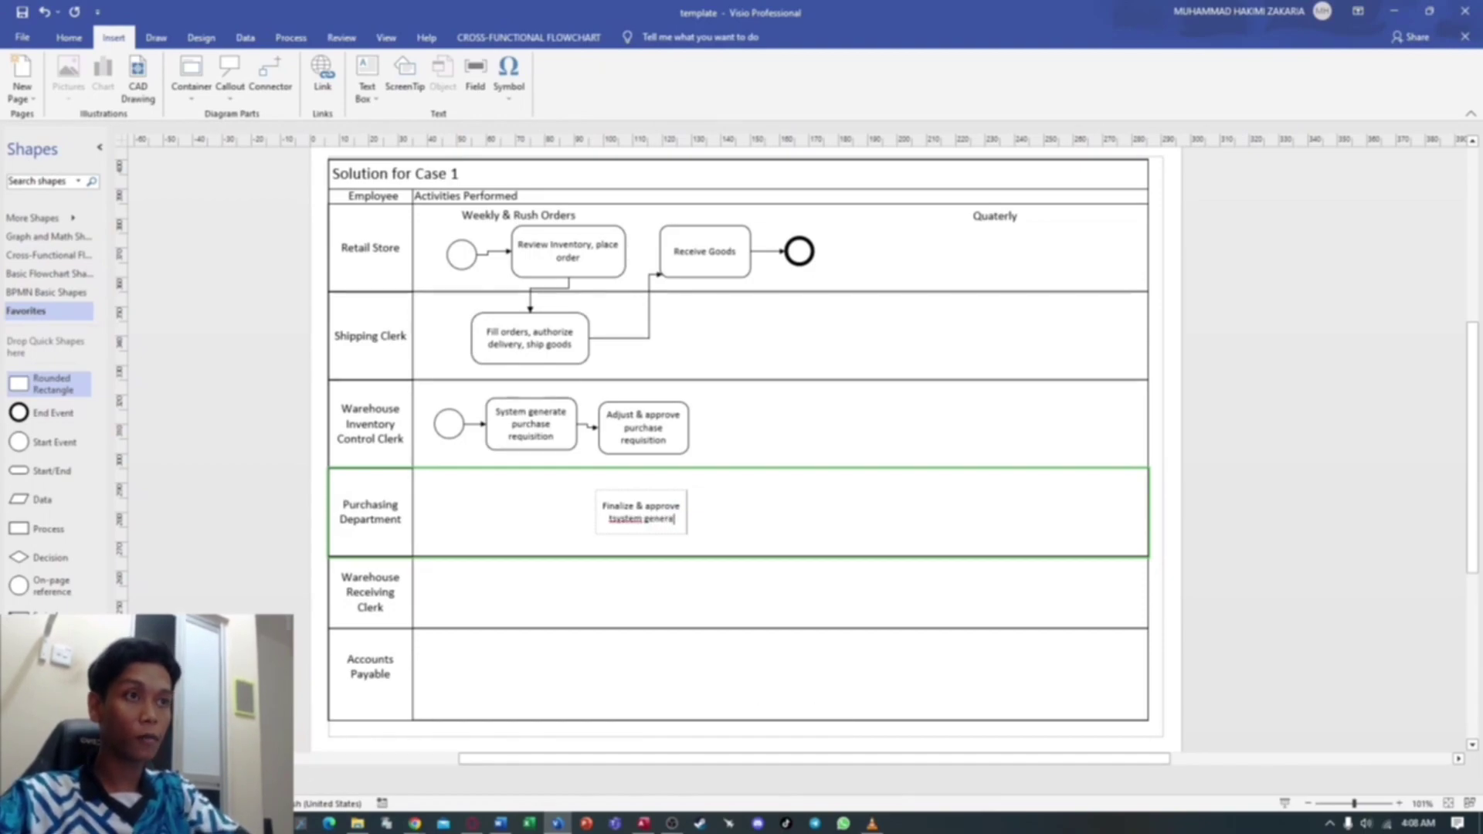
type("ted")
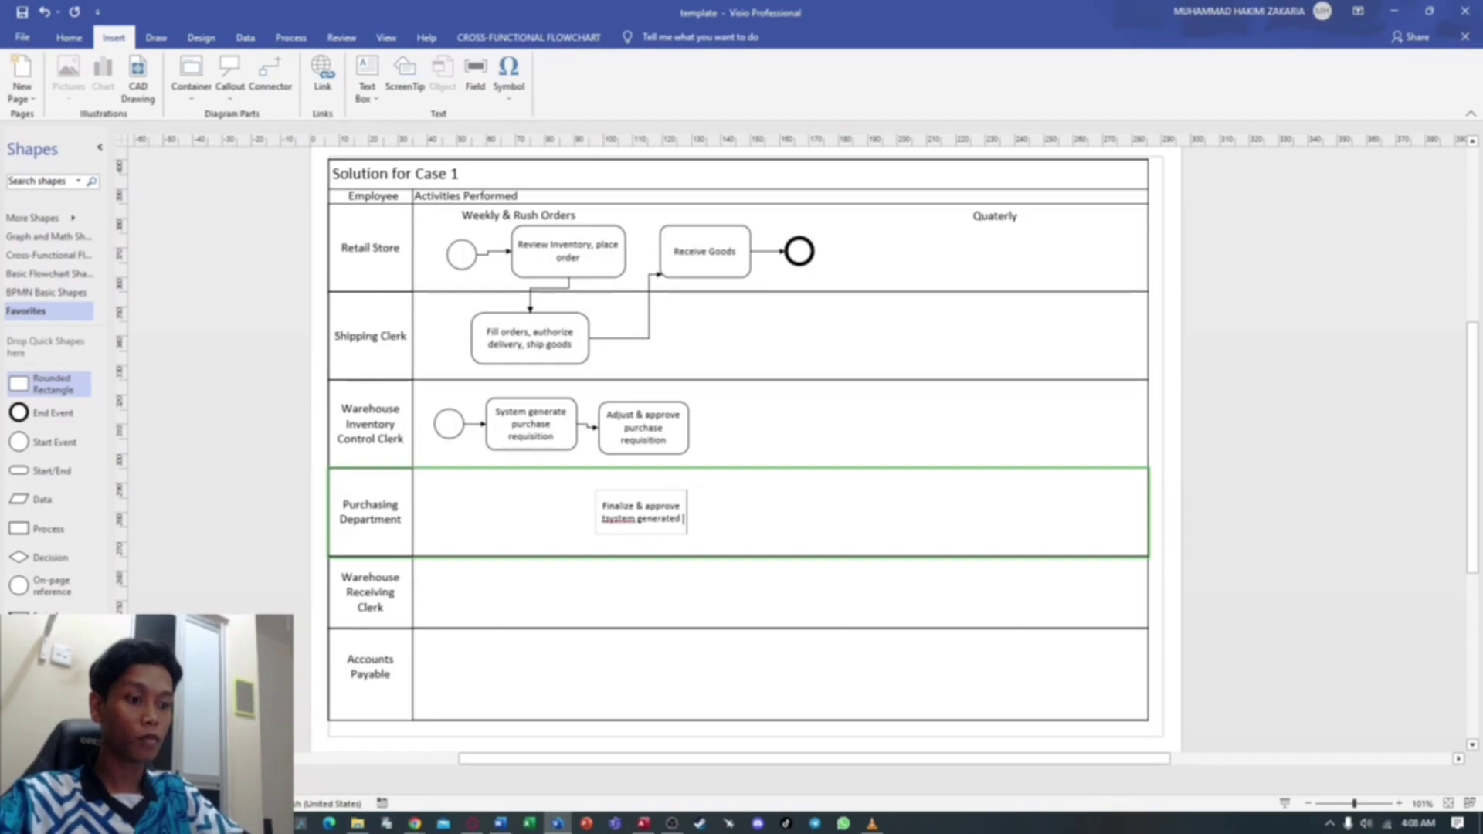
type(" PO")
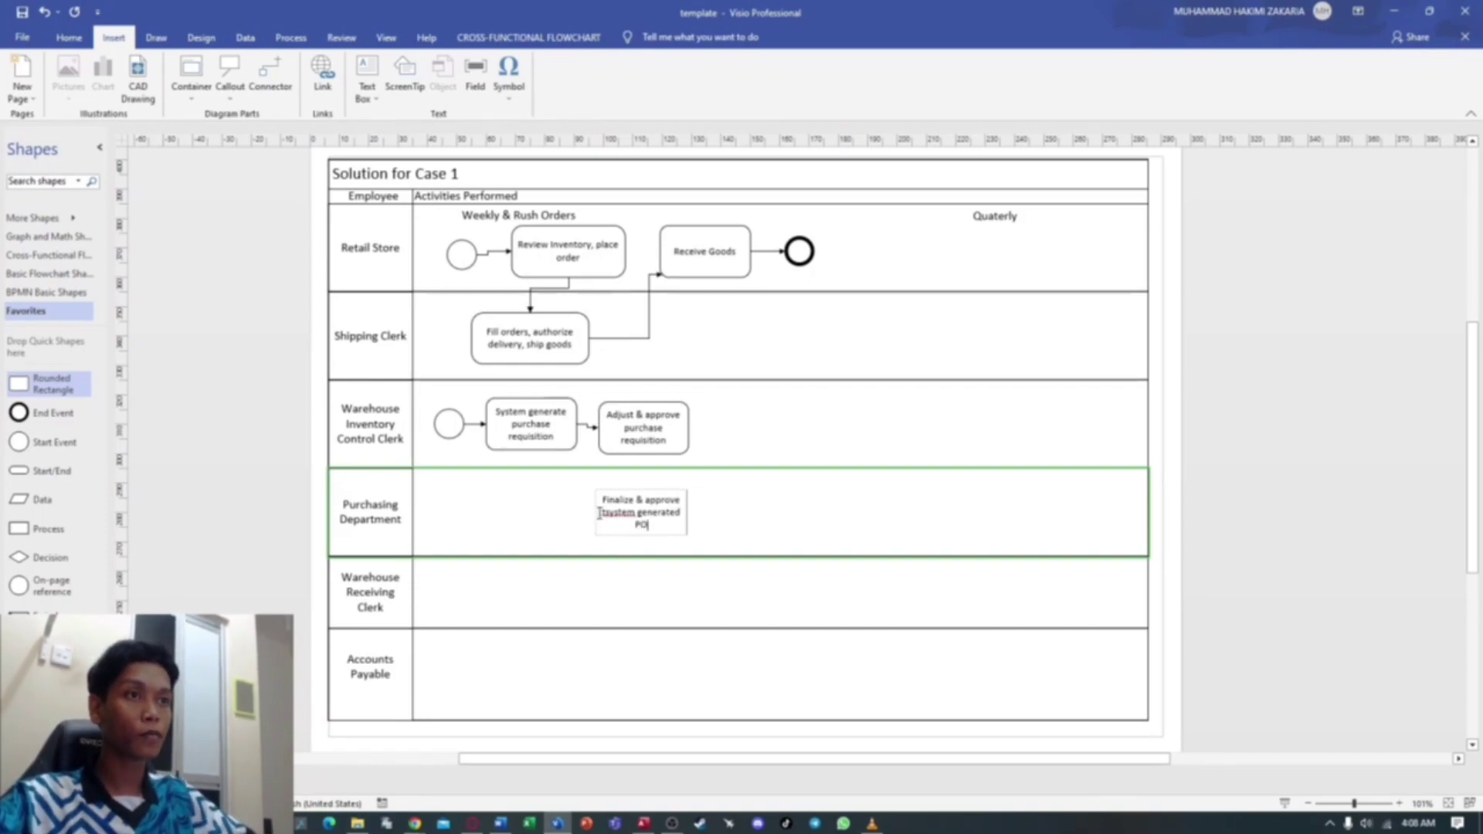
key("BackSpace")
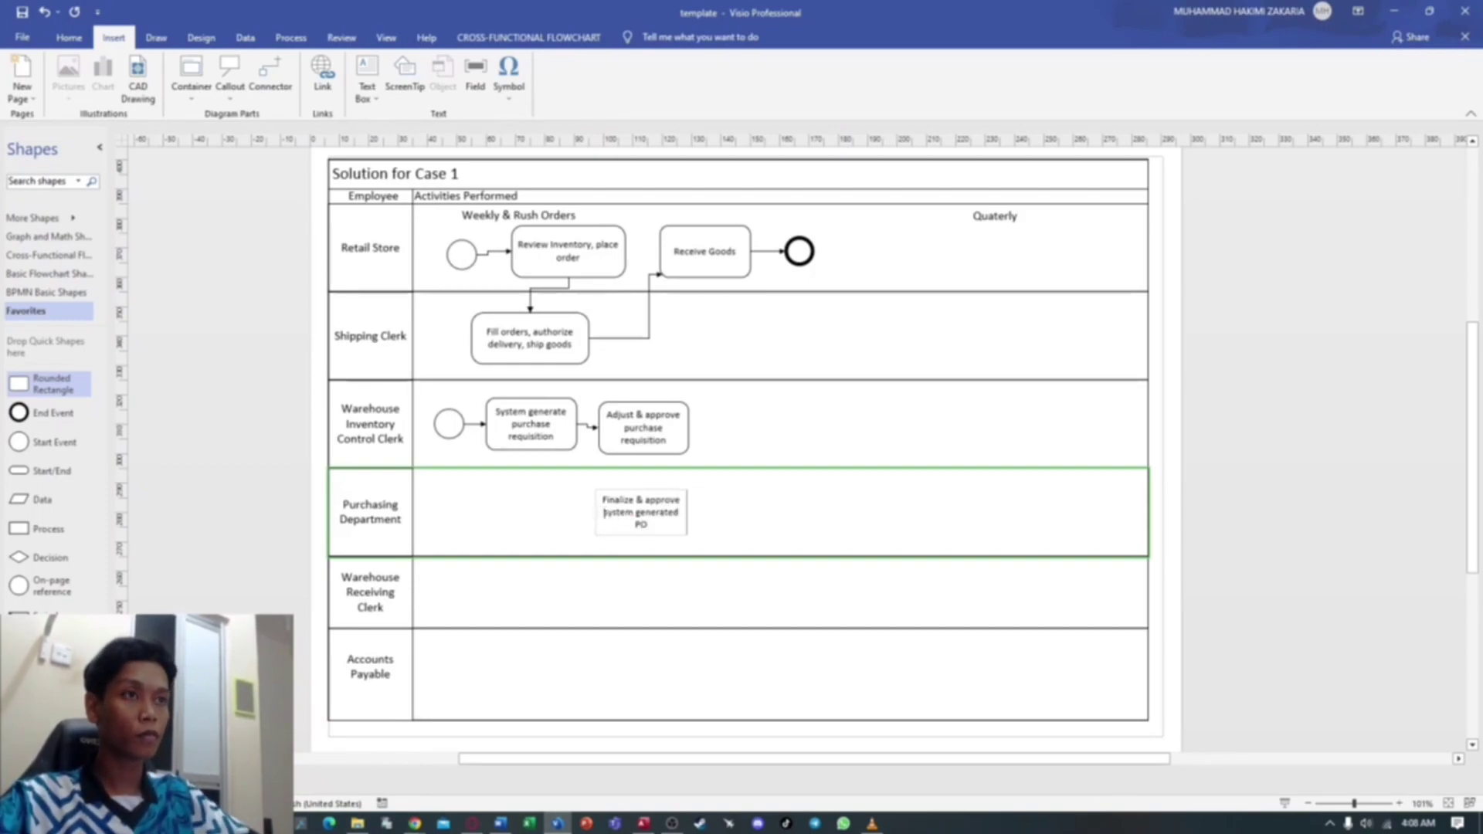
left_click(734, 517)
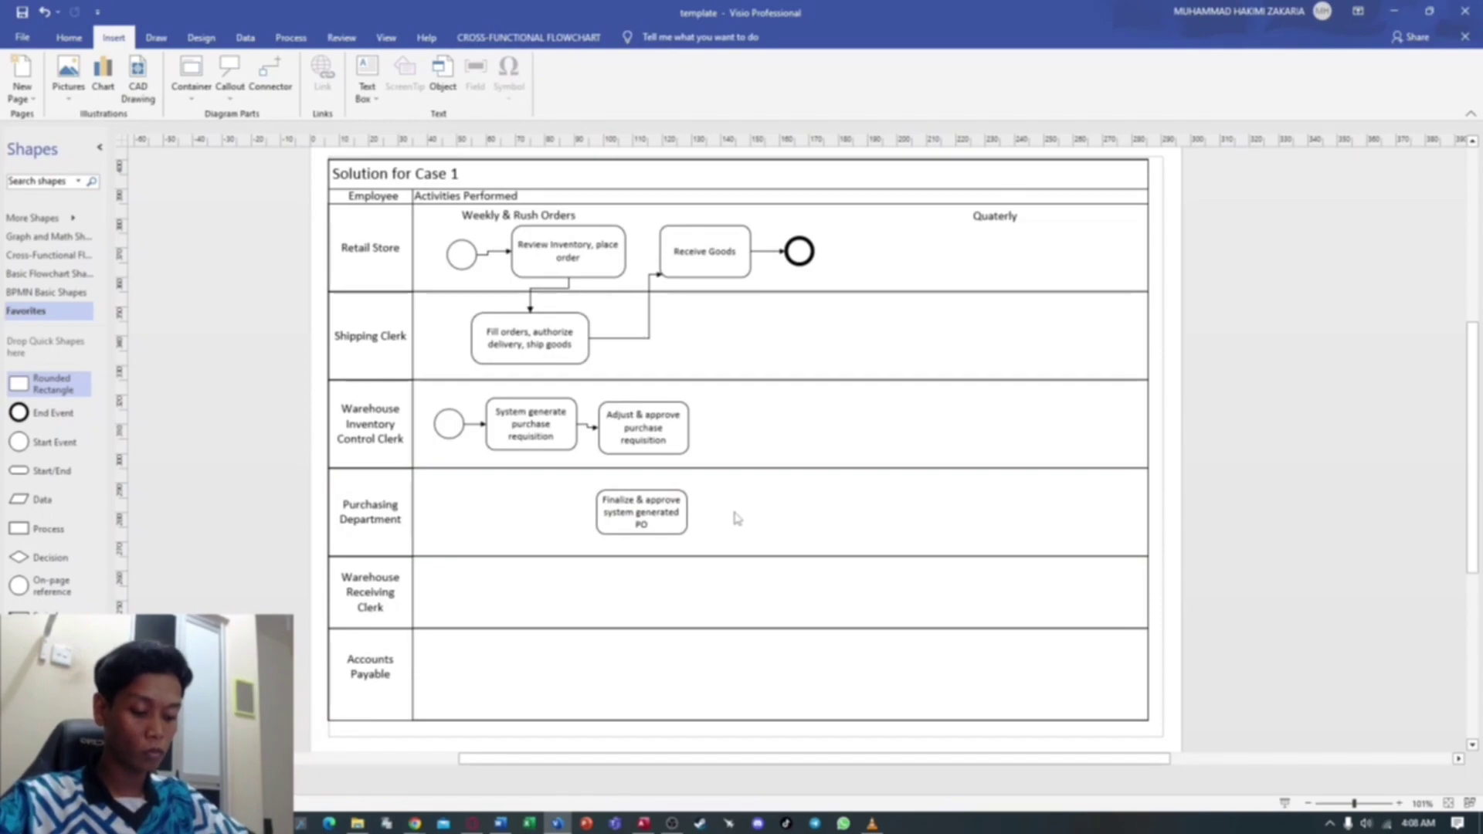
Connect the Adjust & approve box to the Finalize & approve box, and place another Rounded Rectangle beside the latter with tops aligned.
left_click(270, 74)
left_click_drag(645, 455, 641, 488)
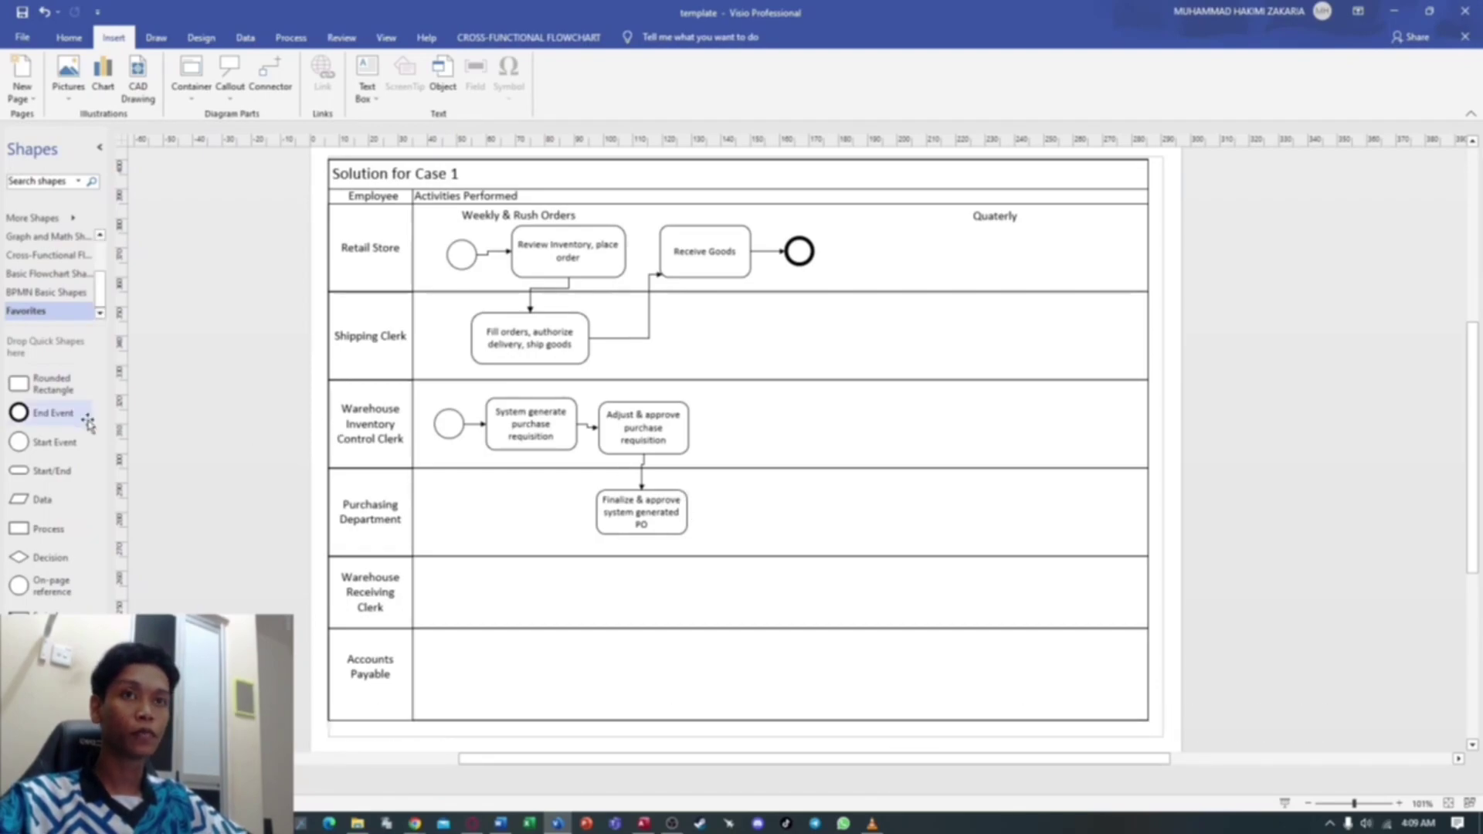
left_click_drag(42, 384, 780, 511)
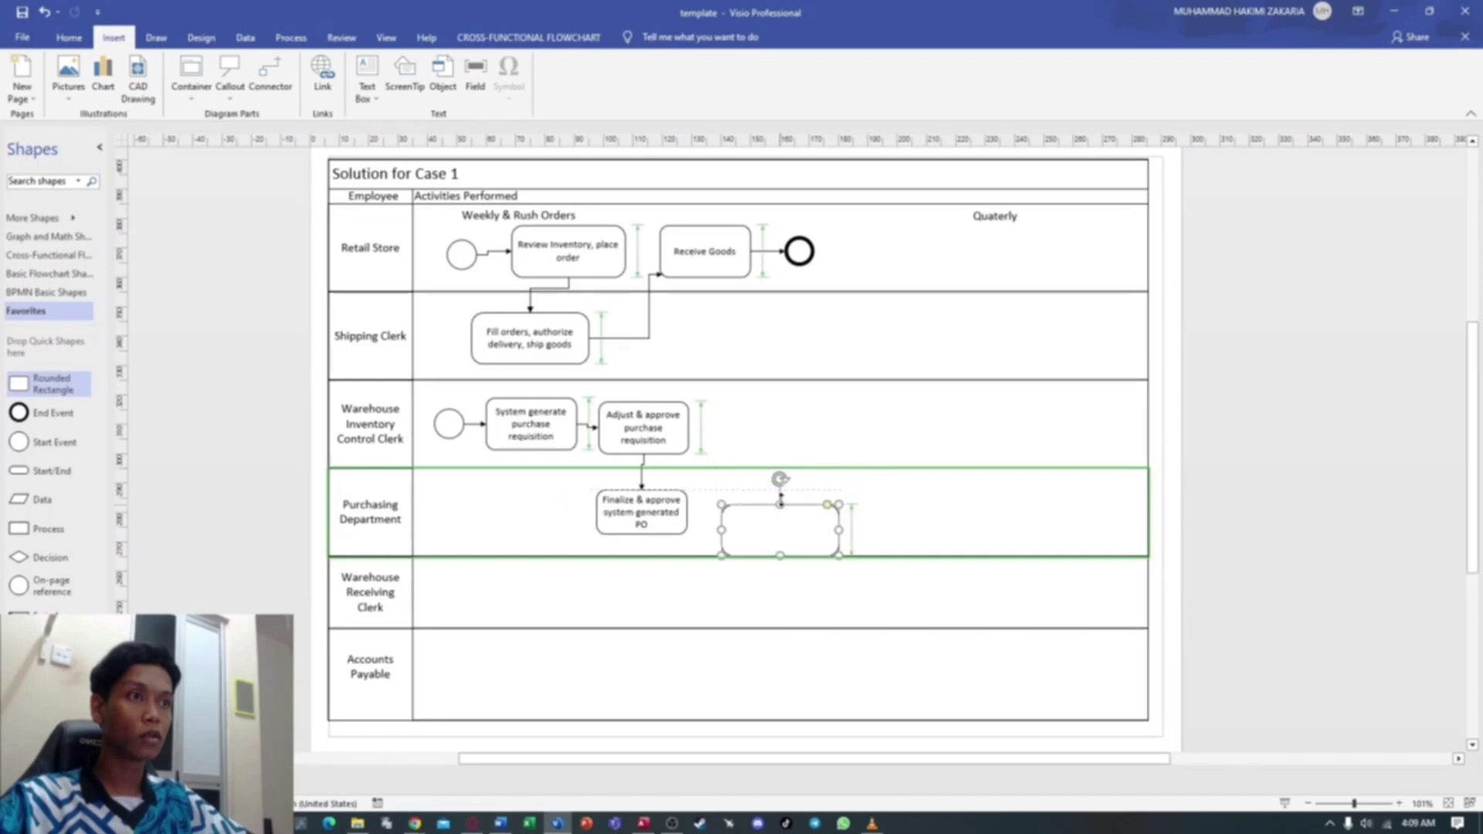
left_click_drag(780, 555, 787, 541)
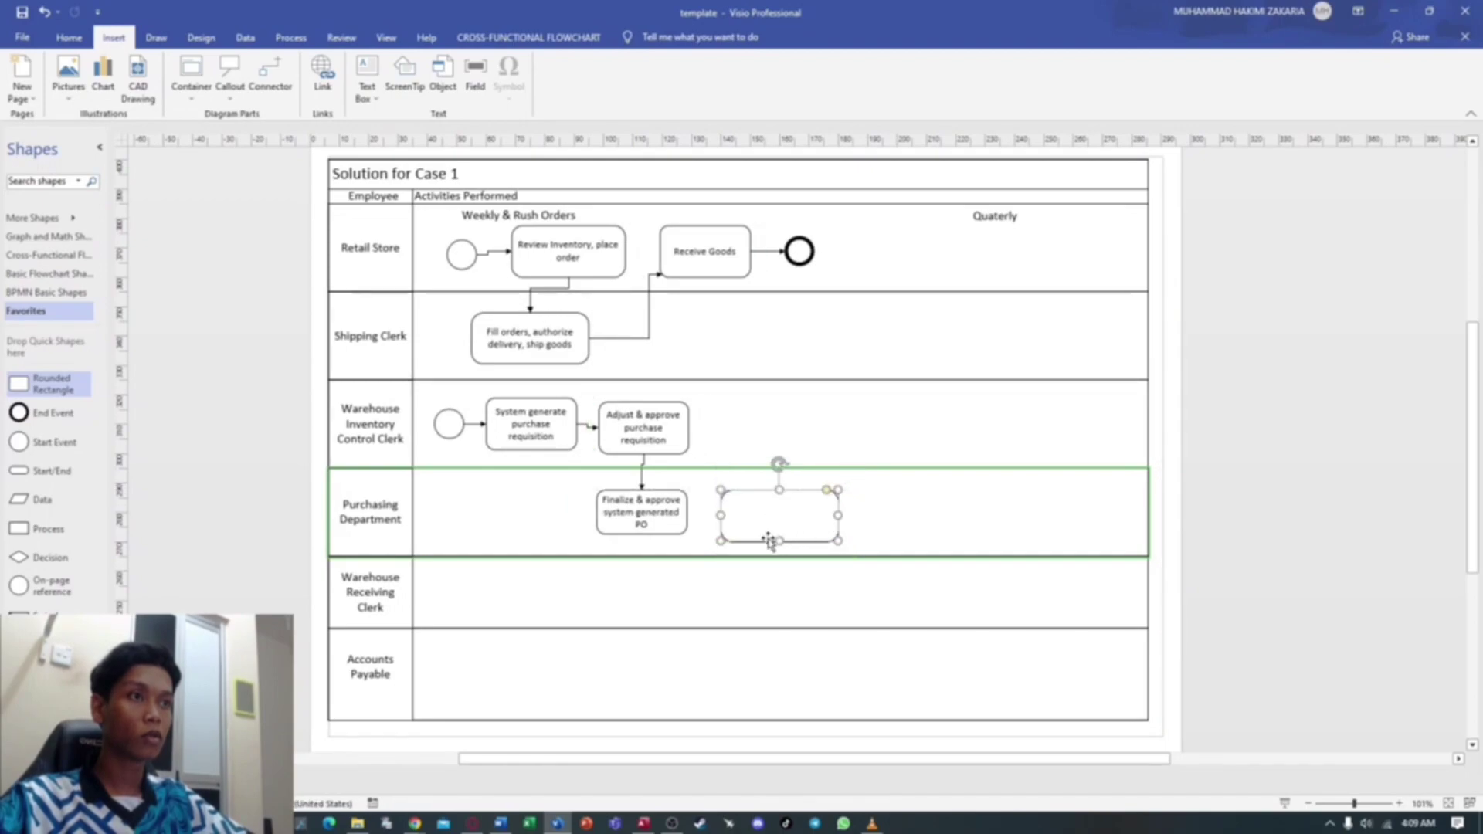
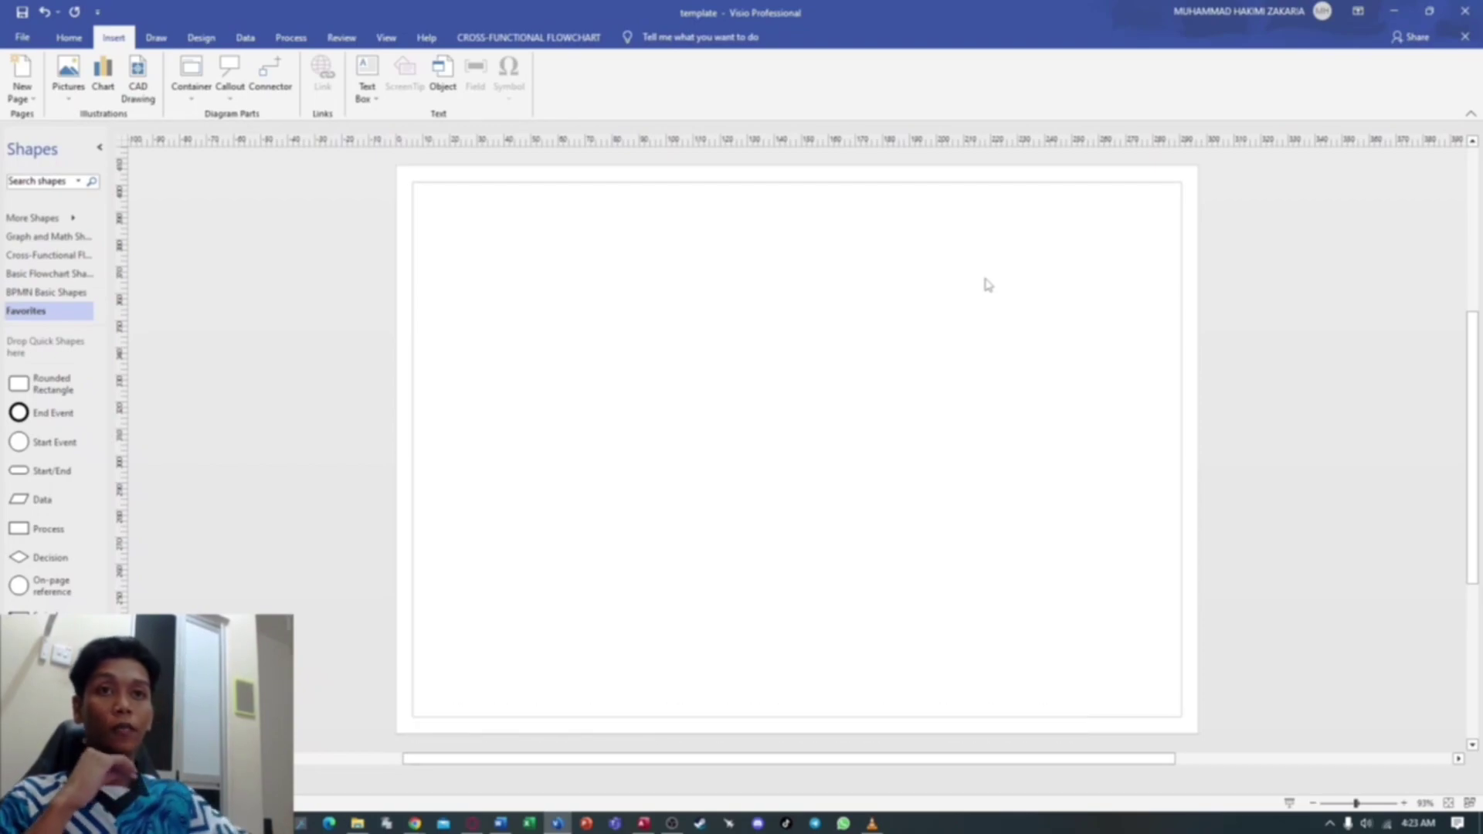
Place a Start/End shape at the top centre of the blank page and label it "Start".
left_click_drag(51, 470, 800, 225)
double_click(809, 229)
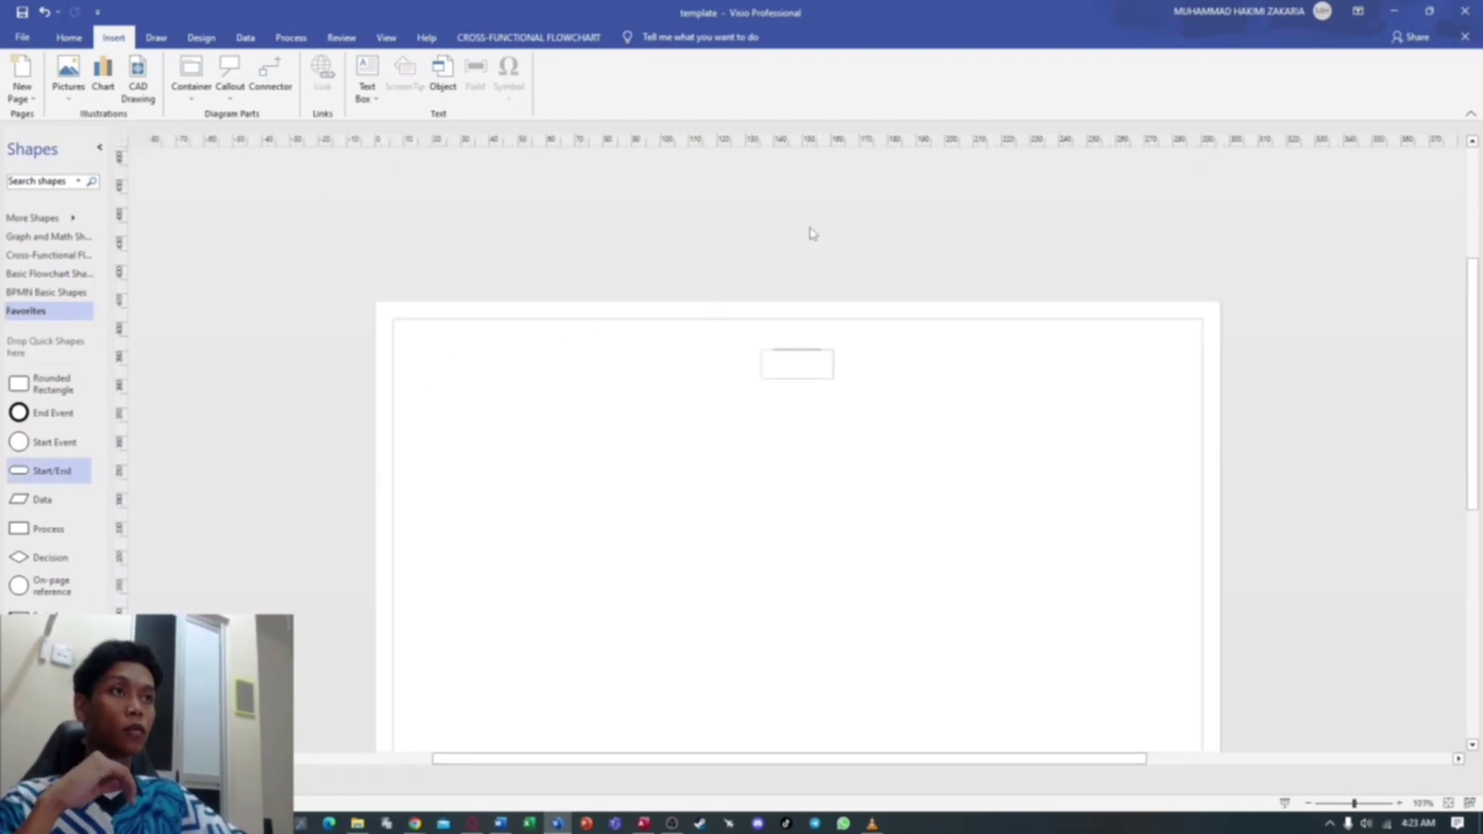
scroll(880, 357, "down", 2)
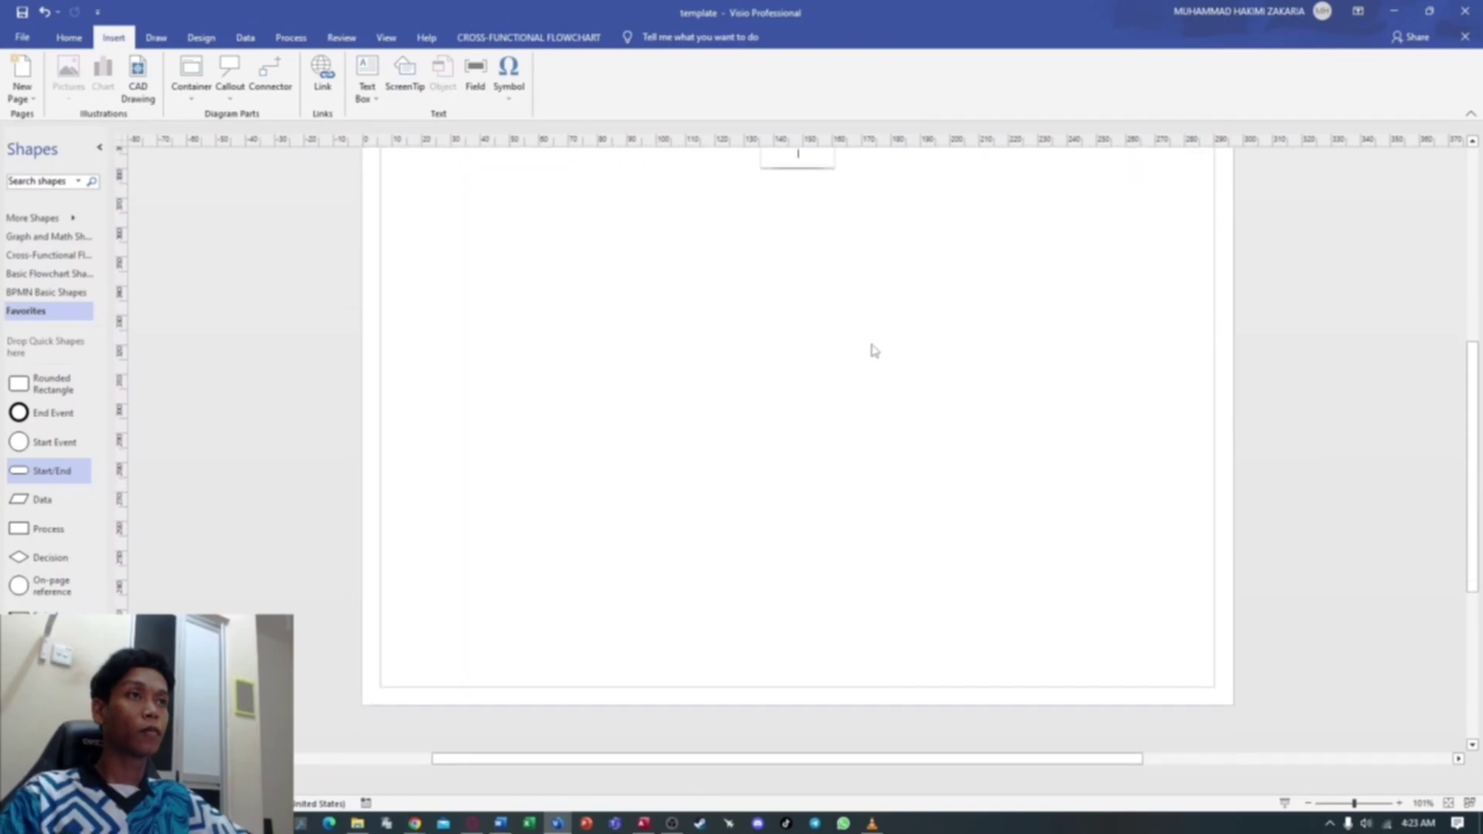
scroll(872, 348, "up", 1)
type("Start")
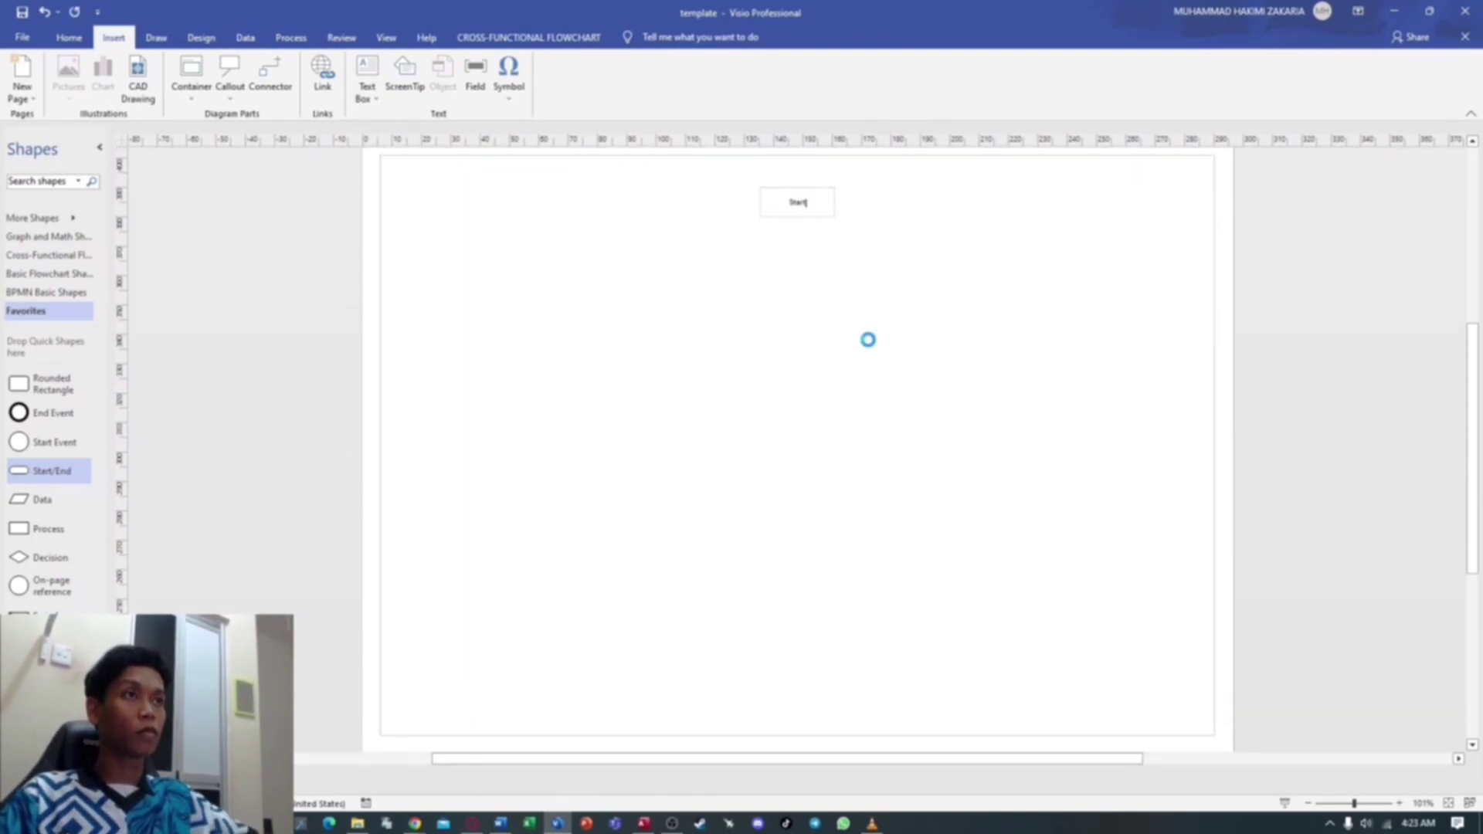
left_click(905, 313)
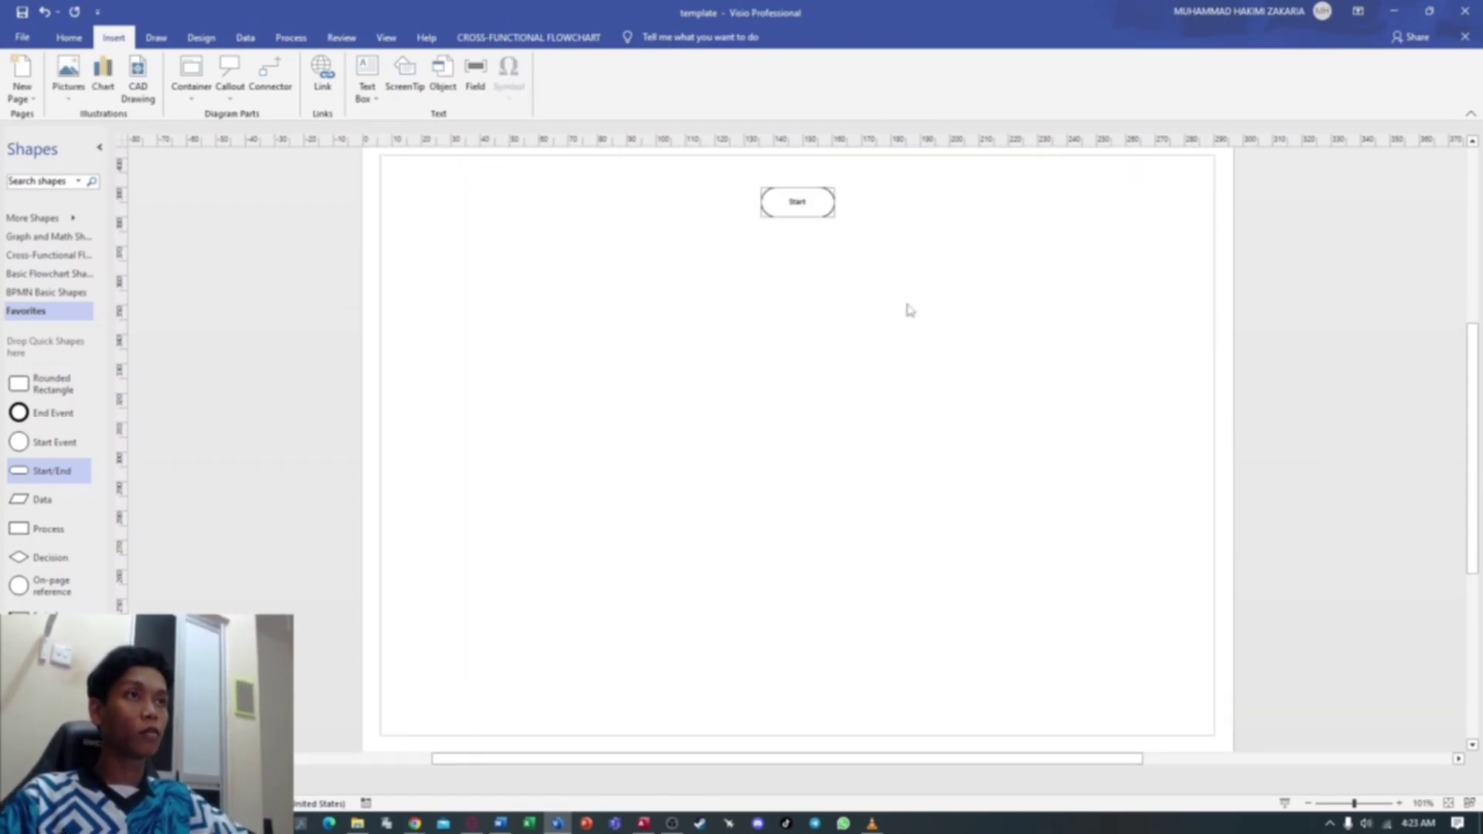
Add a Data shape below Start, widen it to centre it beneath Start, and label it "Input Weight (W), Height (H)".
left_click(1399, 804)
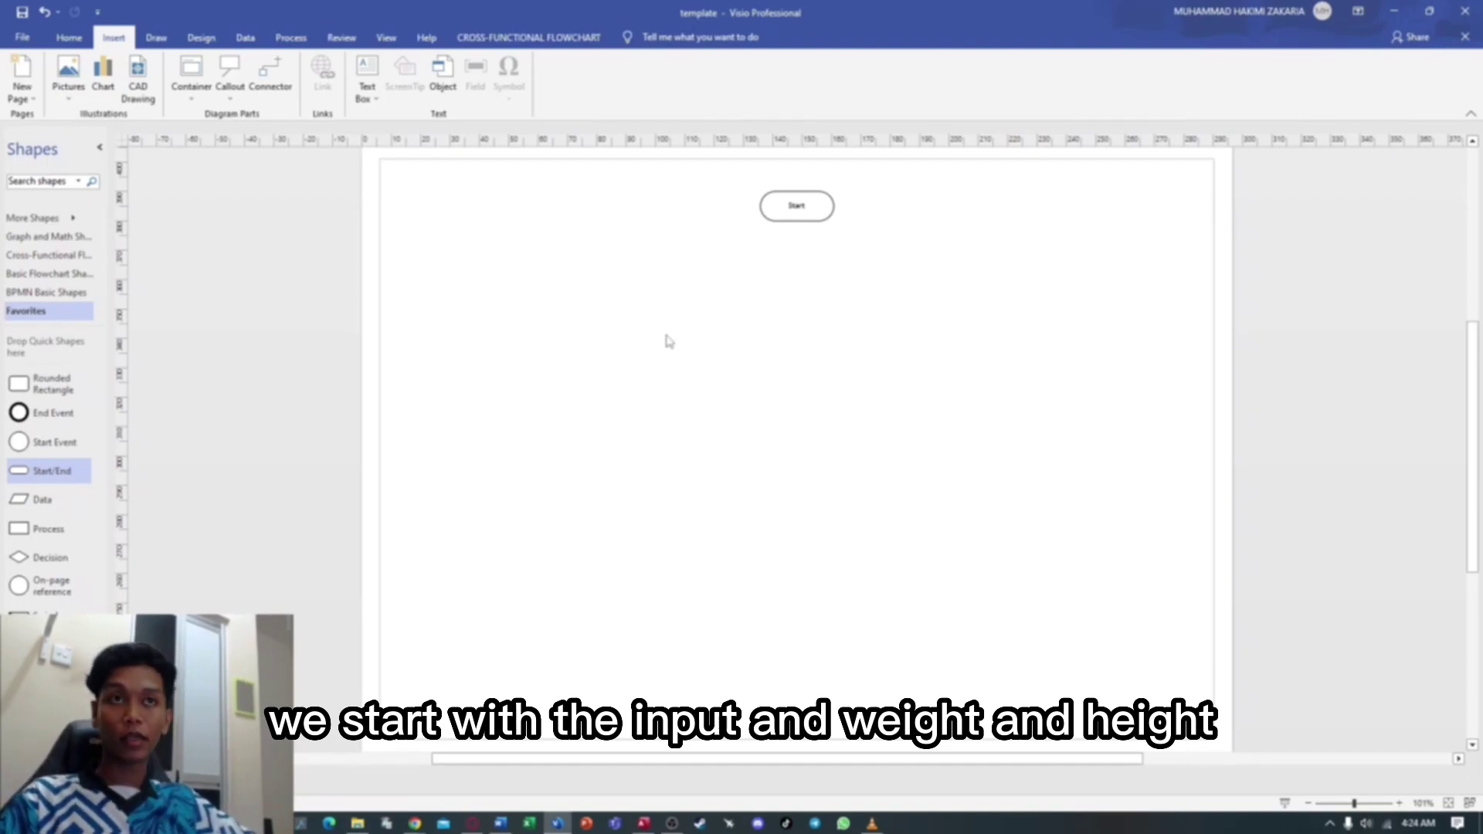
left_click_drag(59, 500, 739, 287)
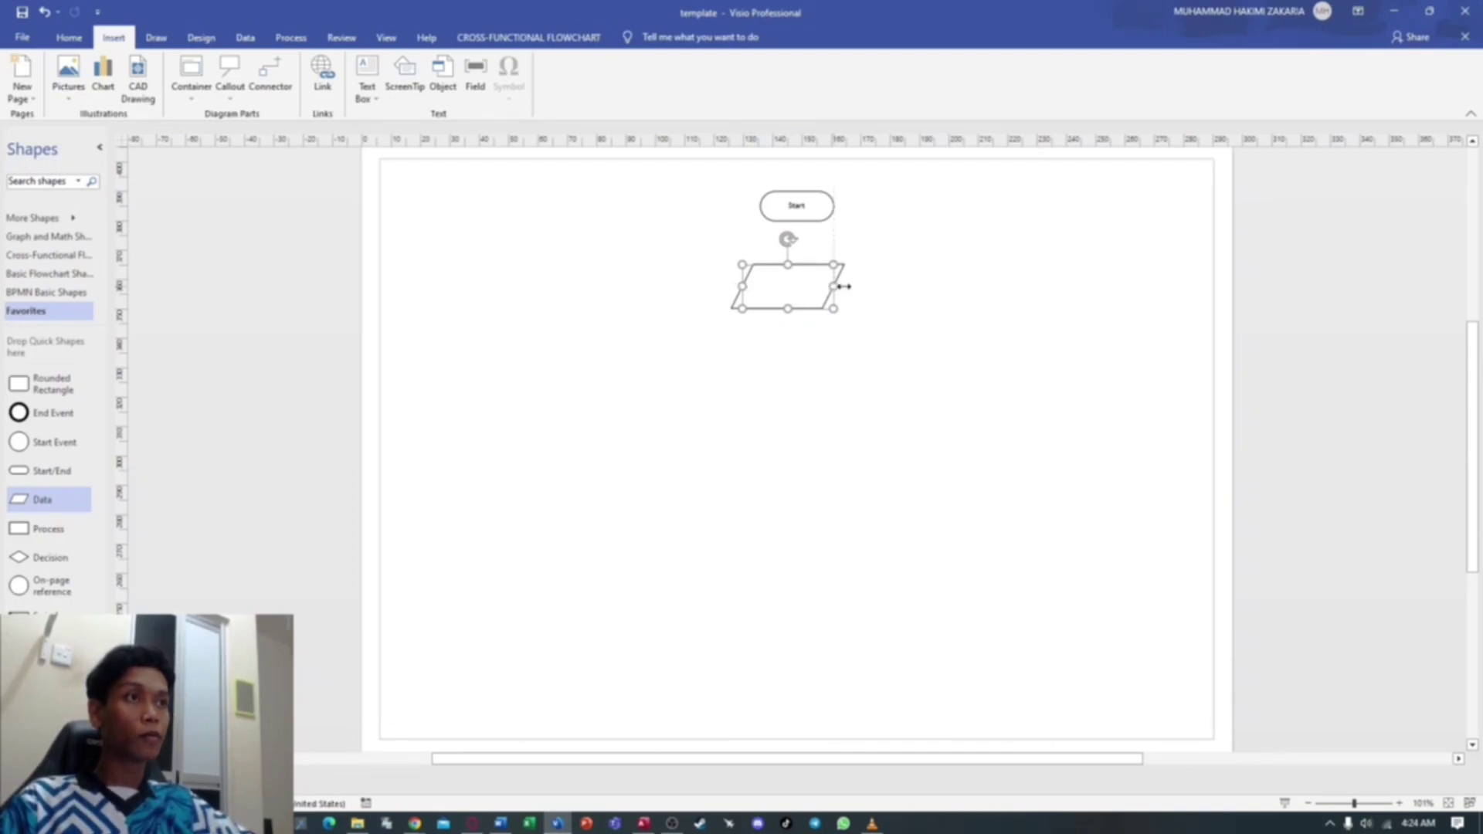
left_click_drag(834, 286, 851, 287)
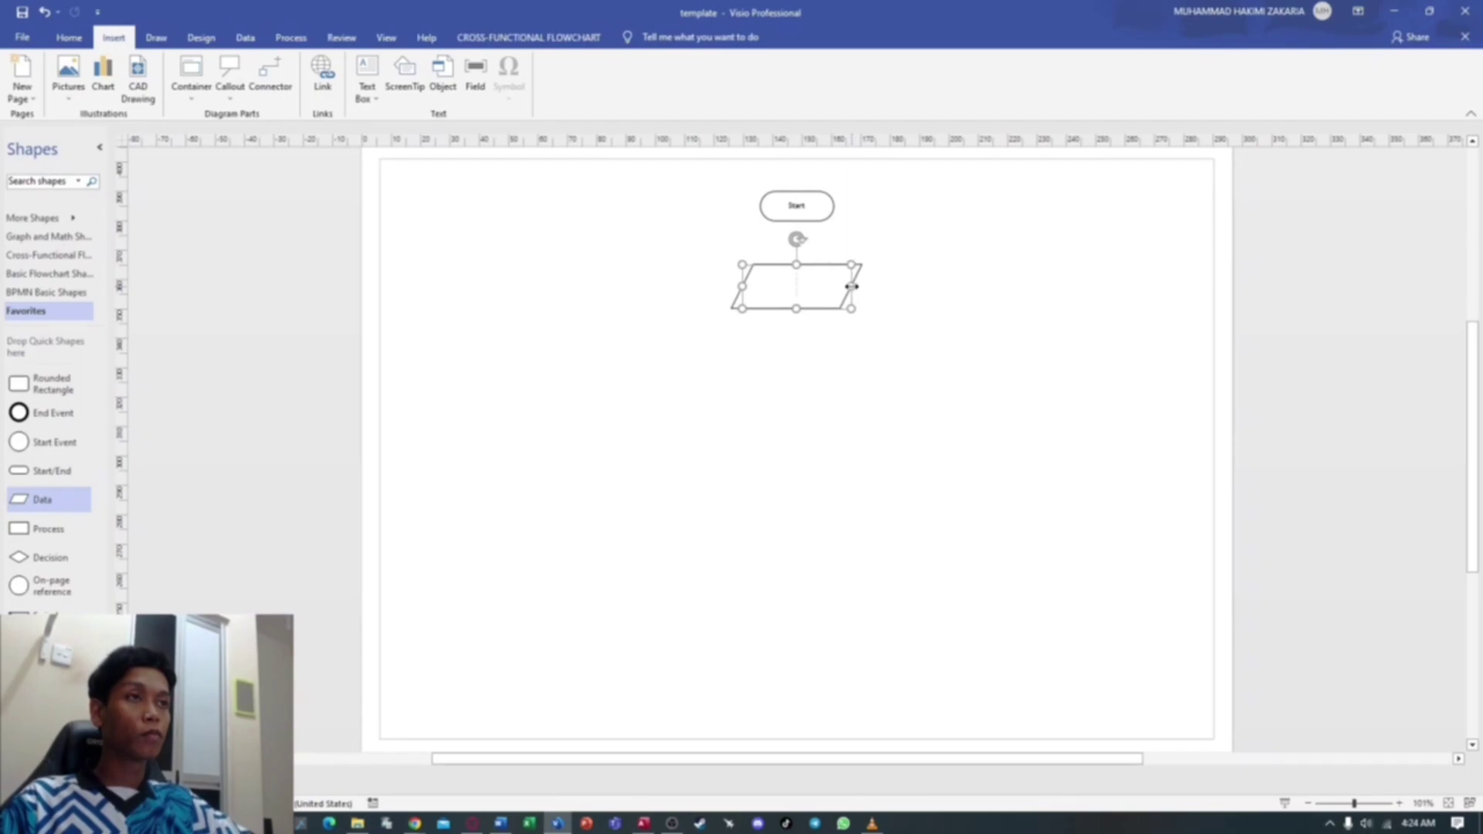
double_click(804, 290)
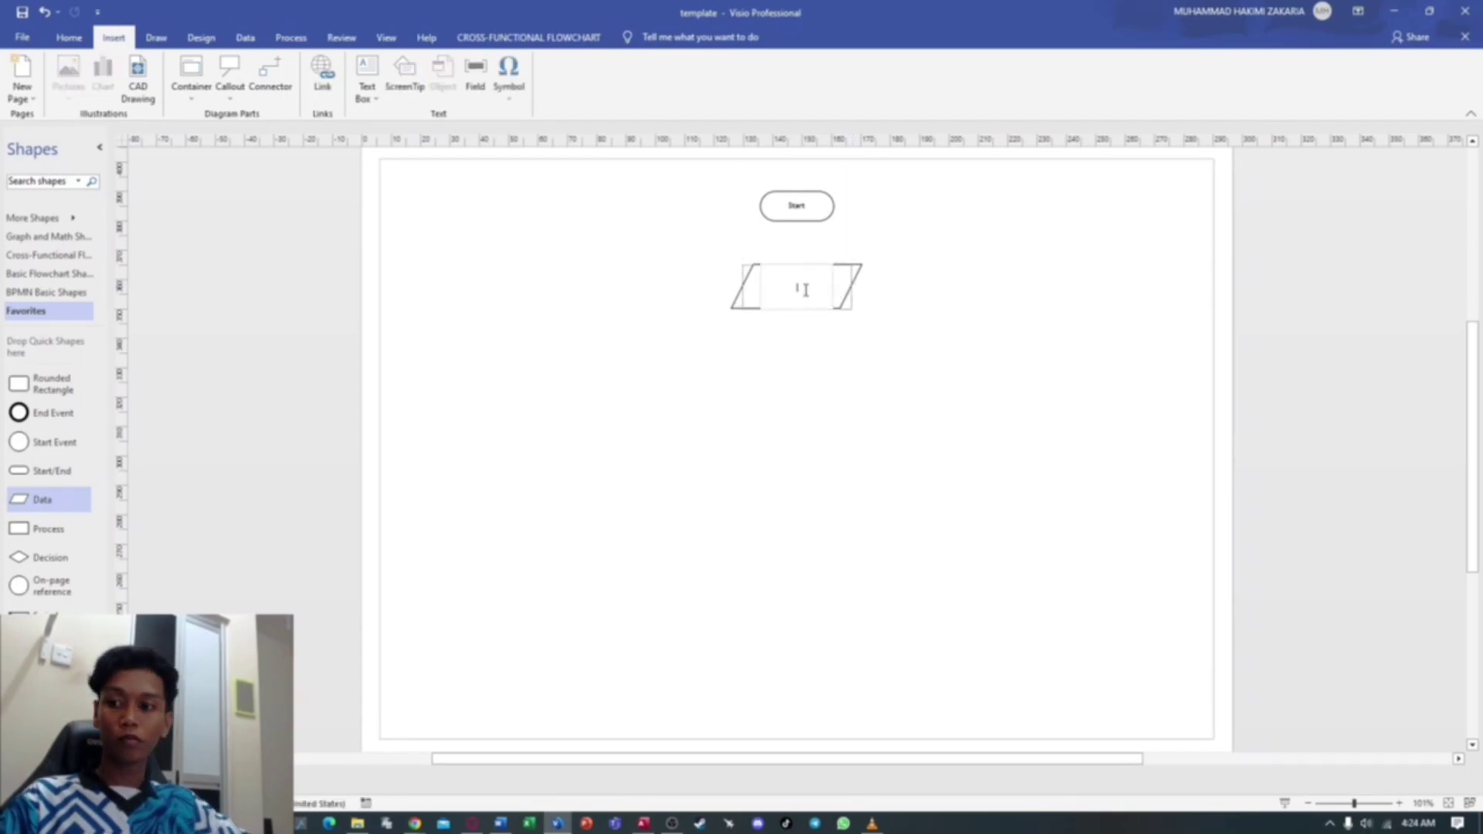
type("Input Wei")
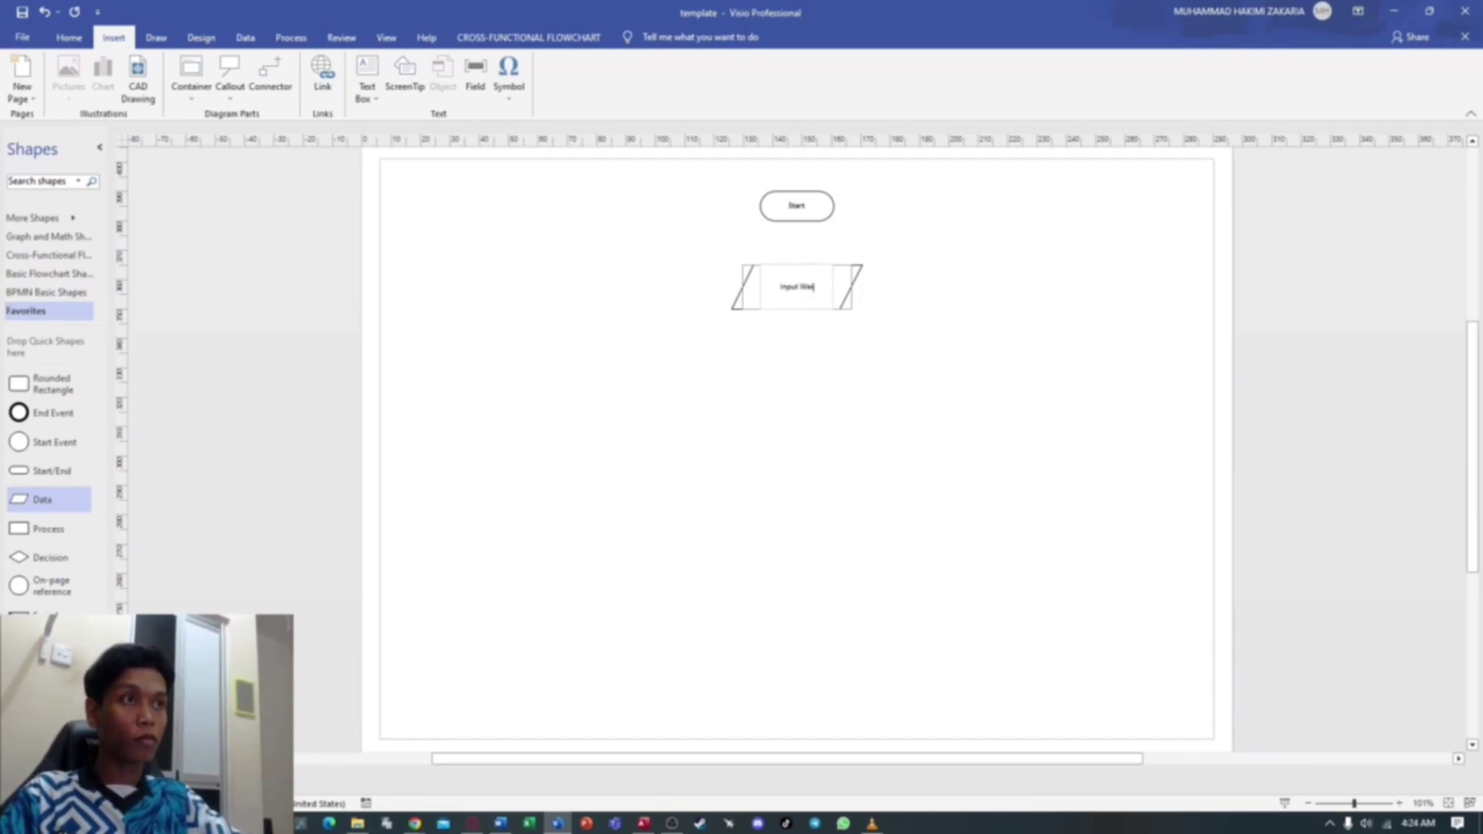
type("ght")
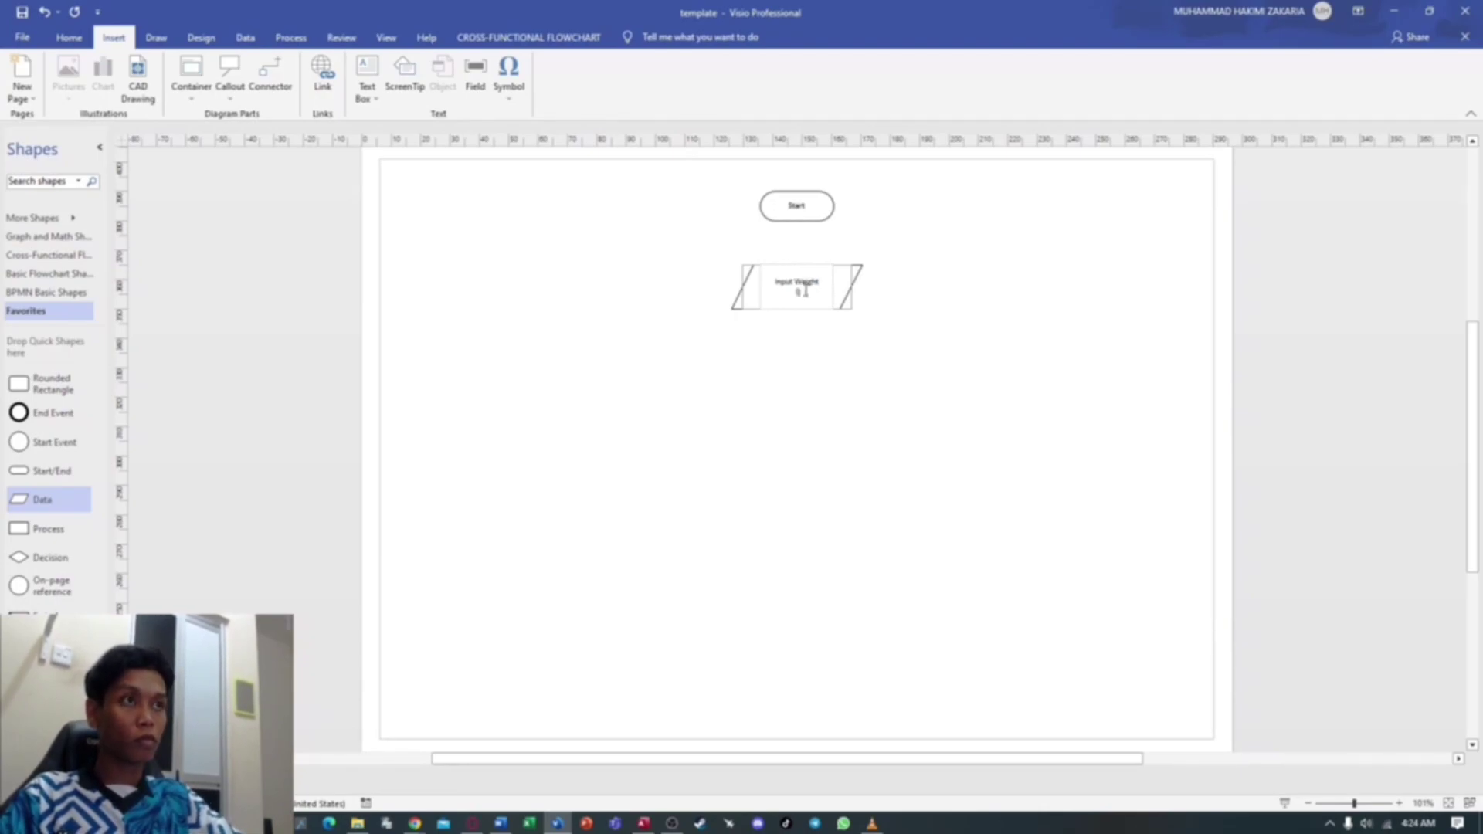
type("(W)")
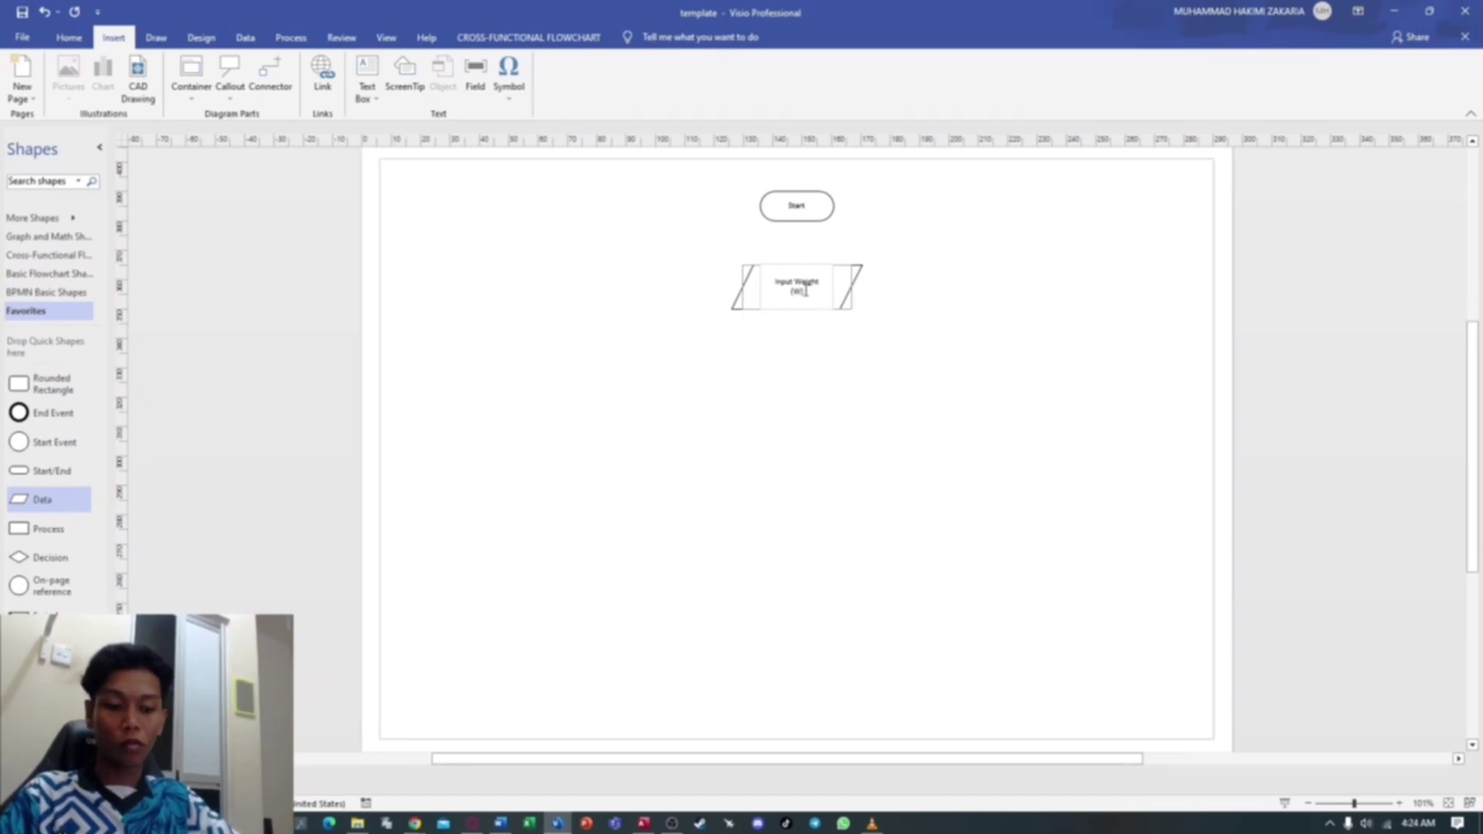
type(", Height")
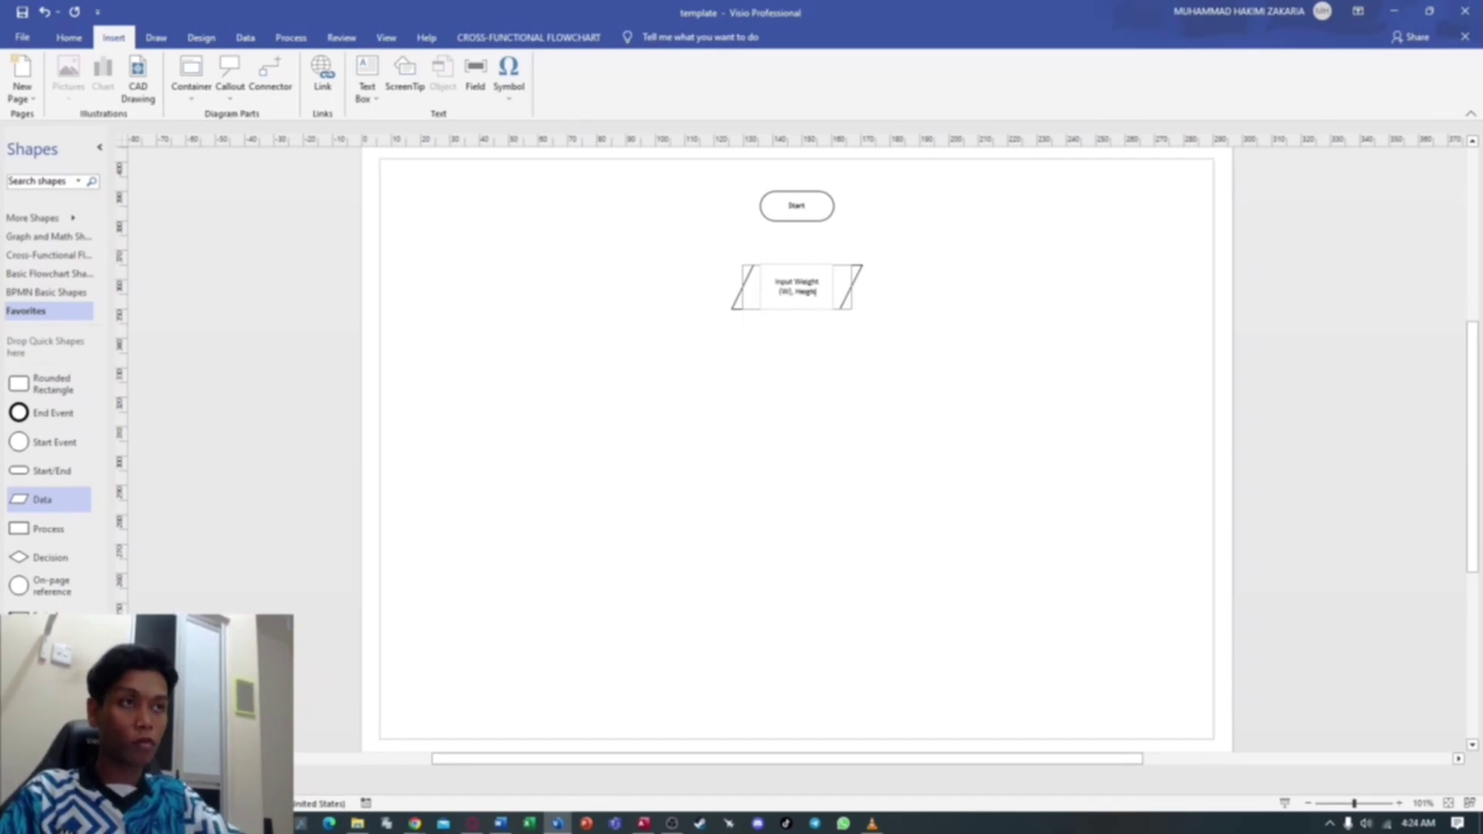
type(" (H)")
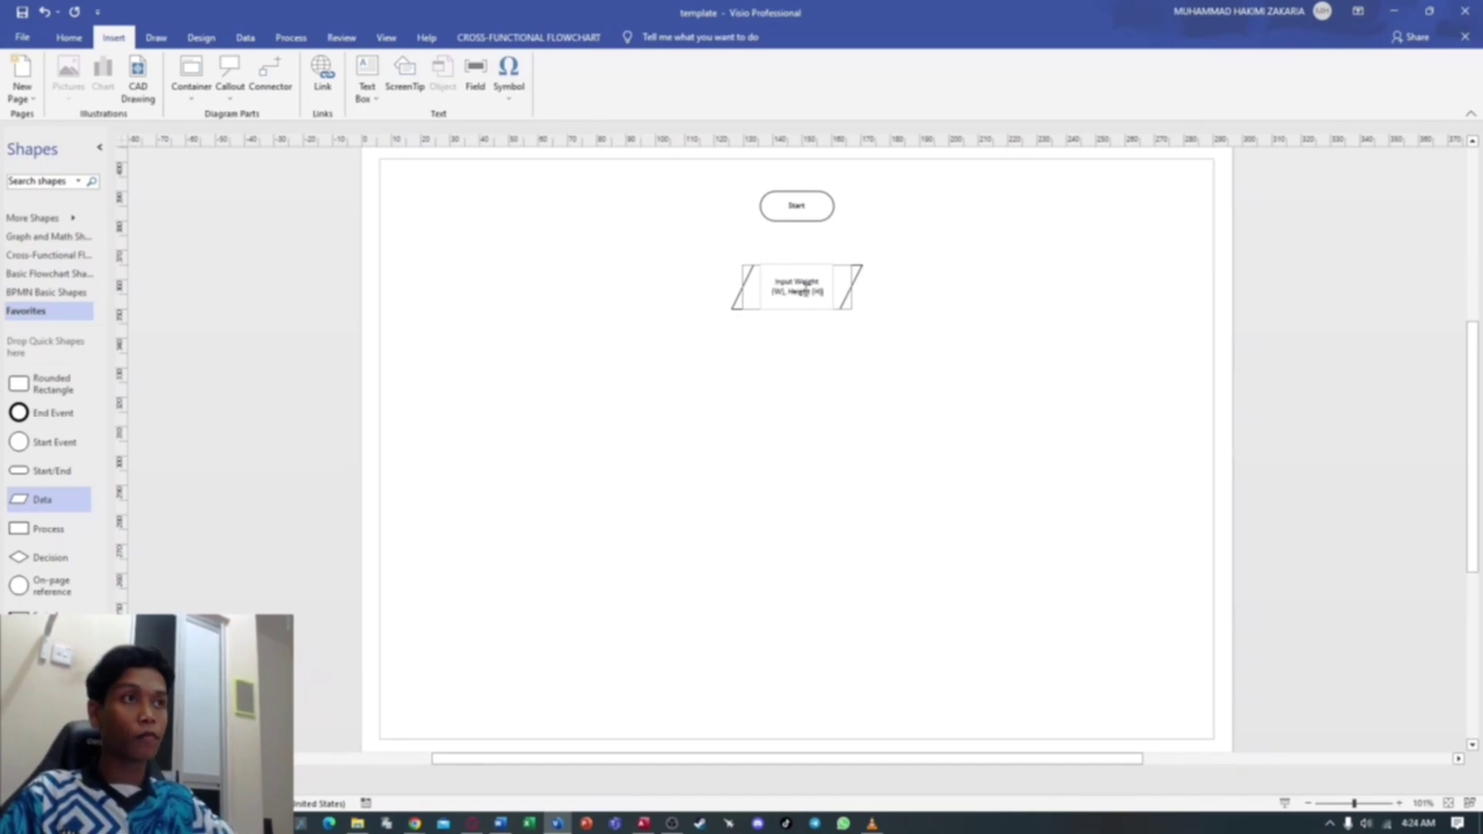
left_click(881, 302)
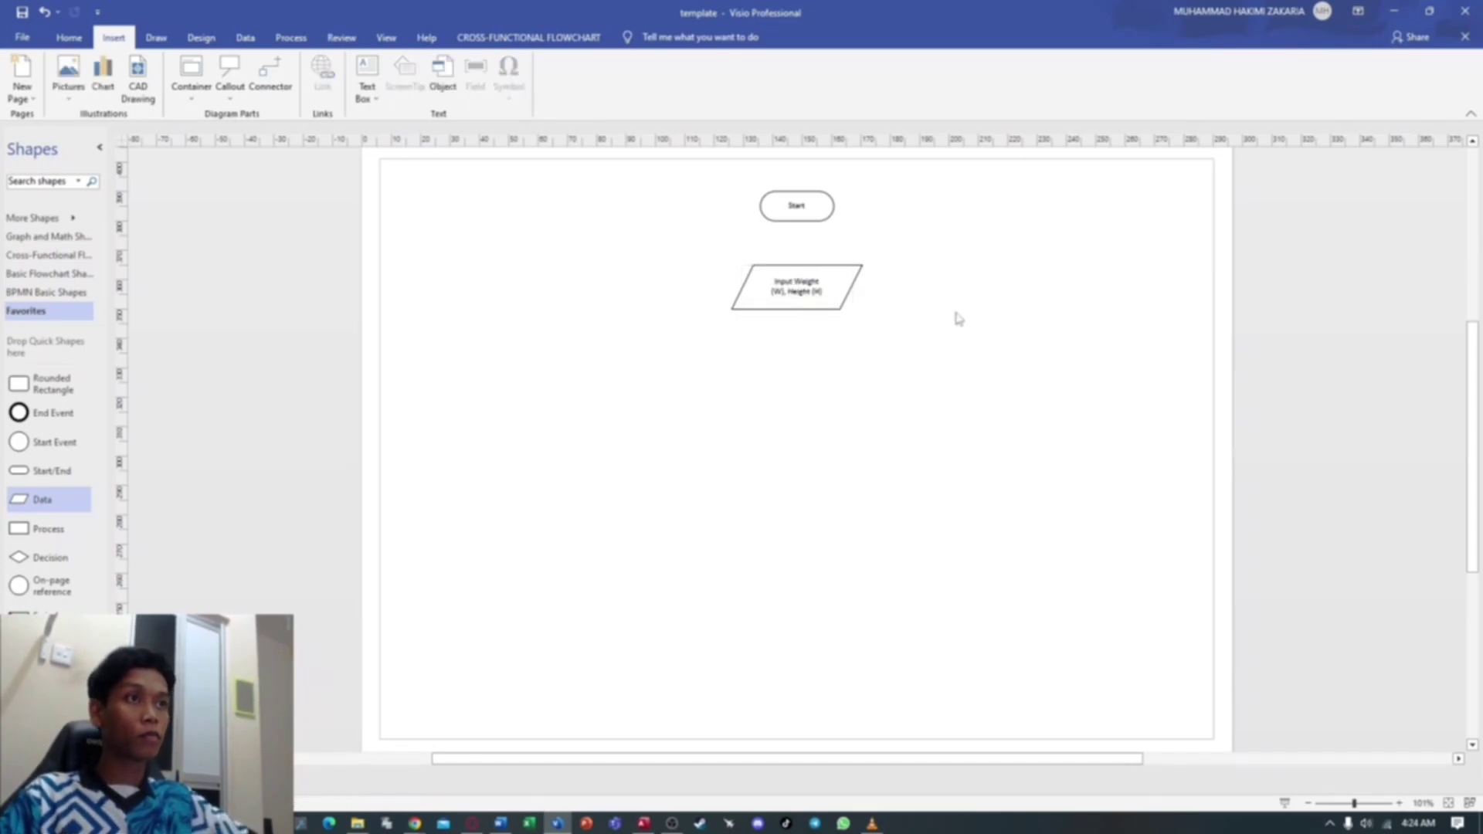
Connect the Start shape down to the Input Weight, Height data shape.
left_click(287, 86)
left_click_drag(796, 220, 797, 265)
left_click(871, 344)
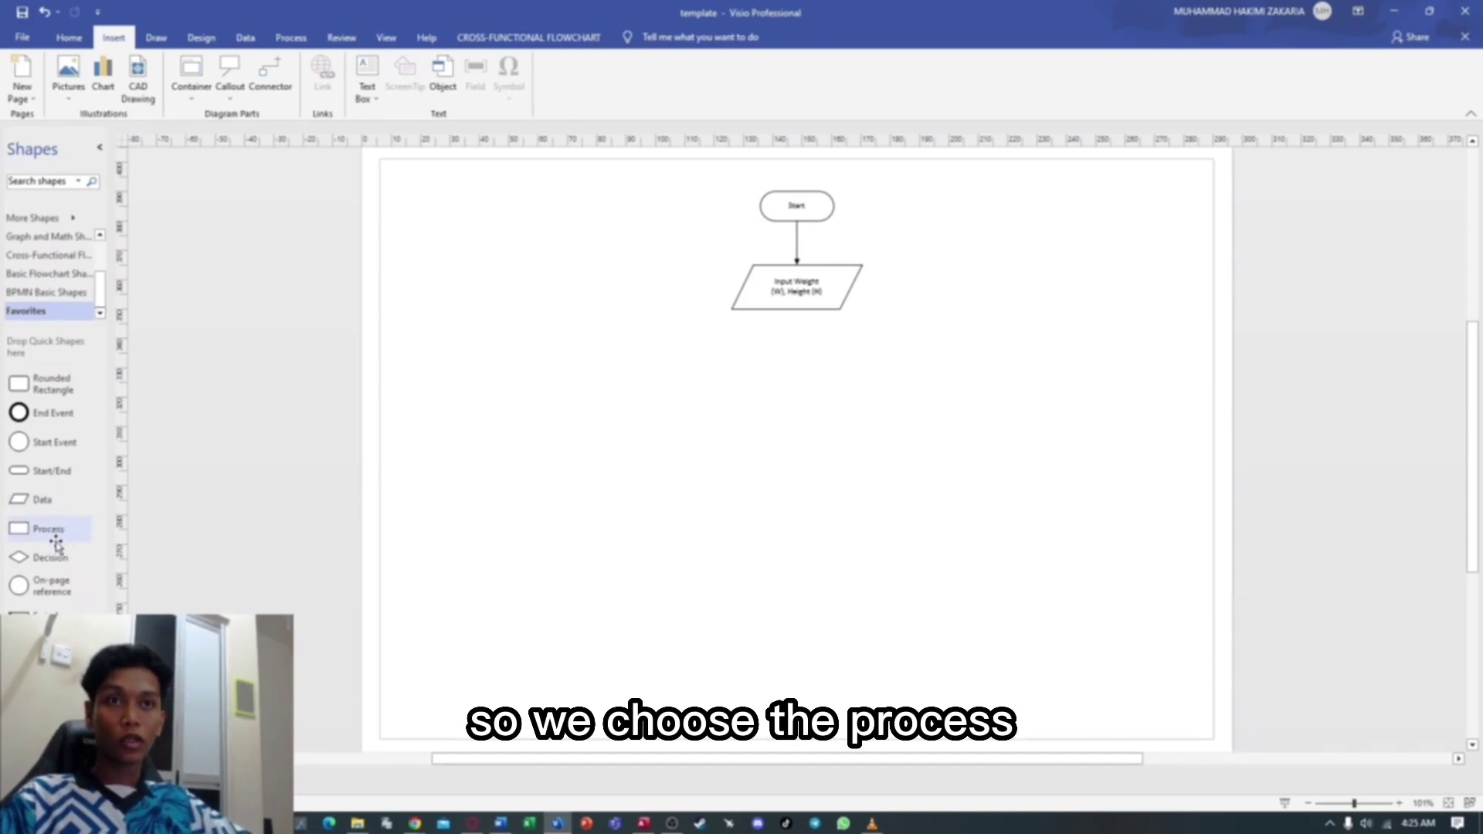
Add a widened Process box below the data shape and label it "Body Mass Index (BMI) = W/H^2".
left_click_drag(59, 537, 728, 374)
left_click_drag(834, 374, 871, 376)
double_click(796, 378)
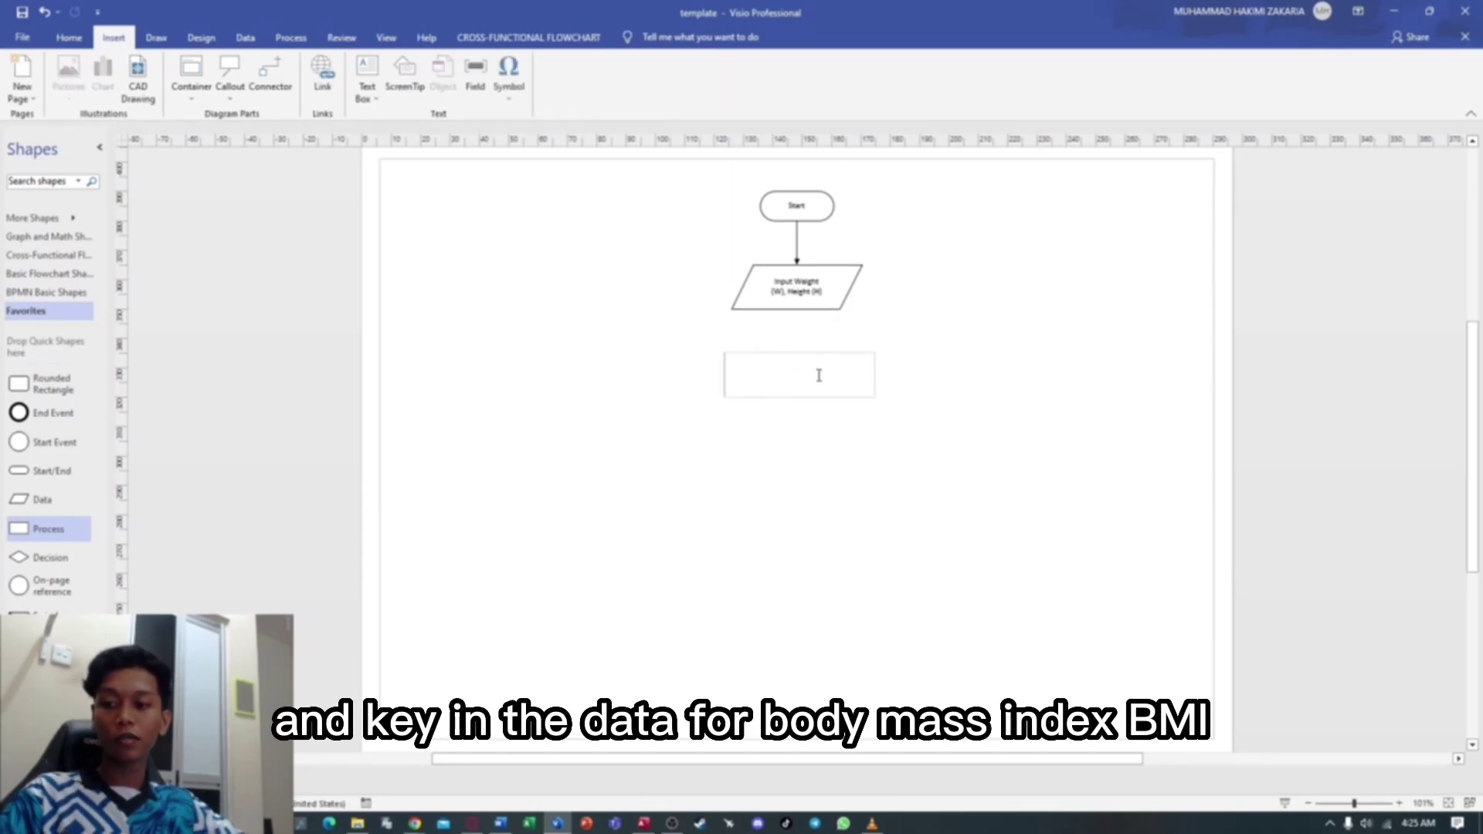
type("Bod")
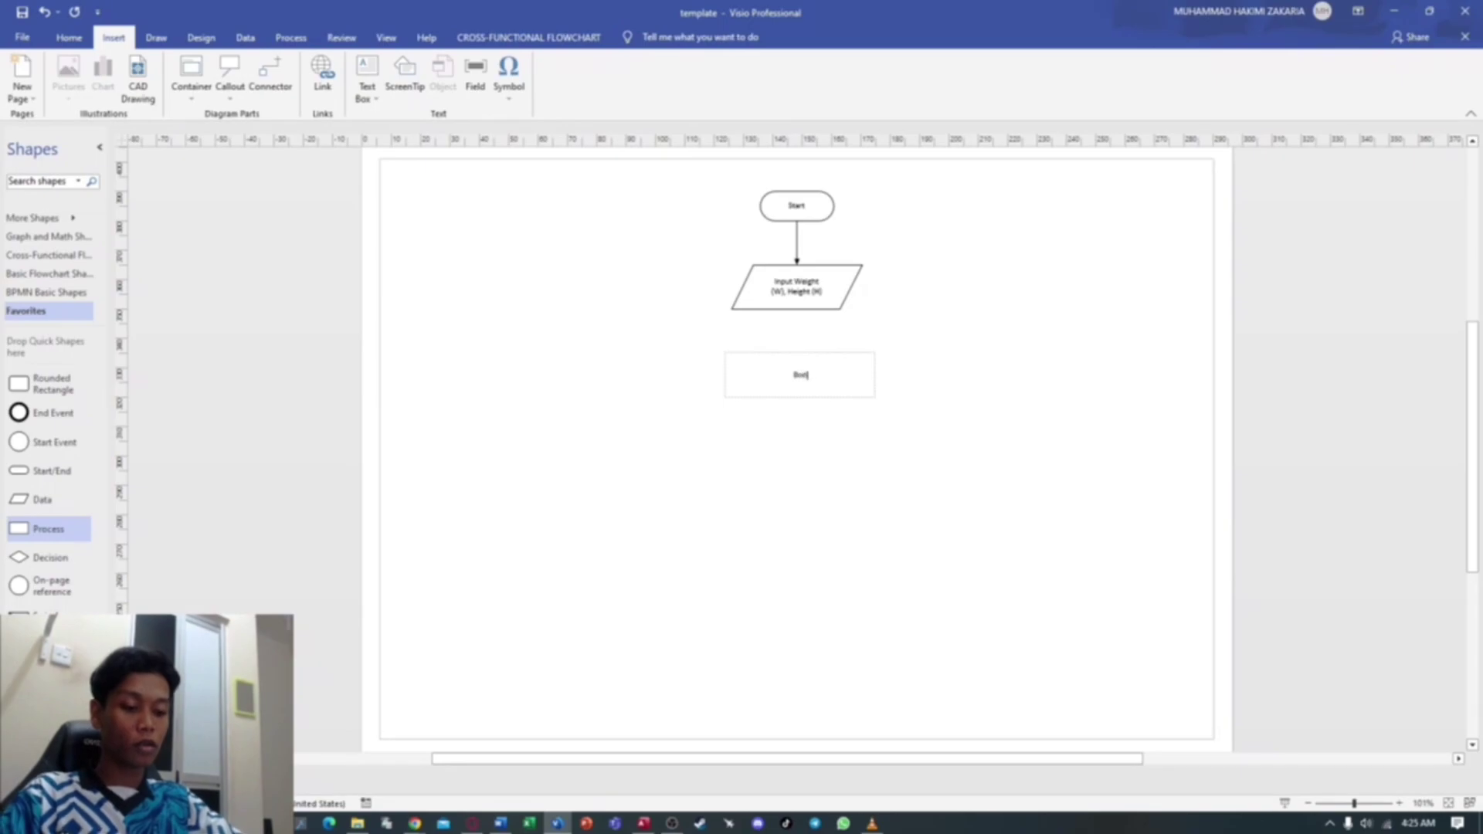
type("y Mass ")
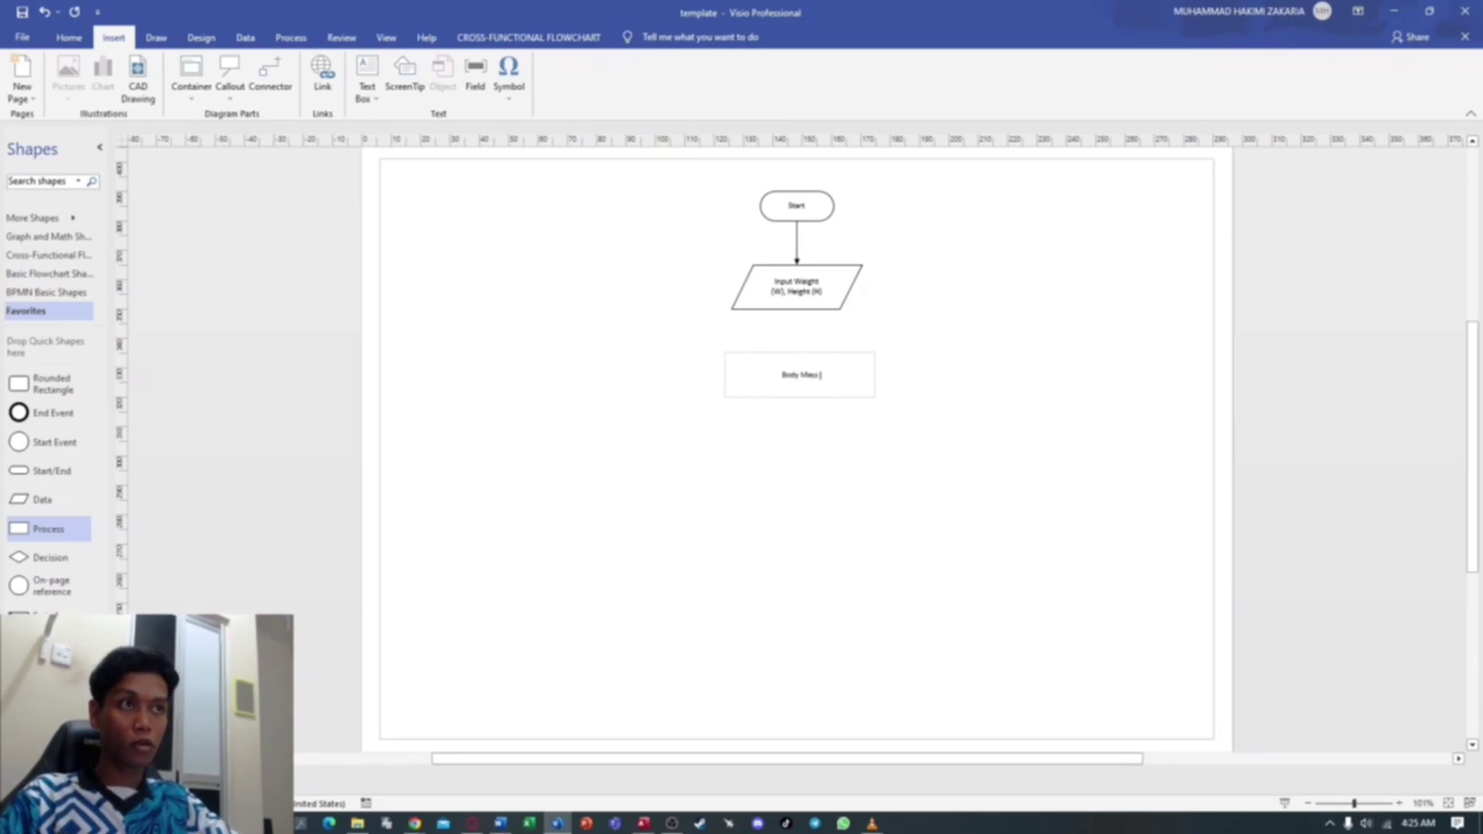
type("Inde")
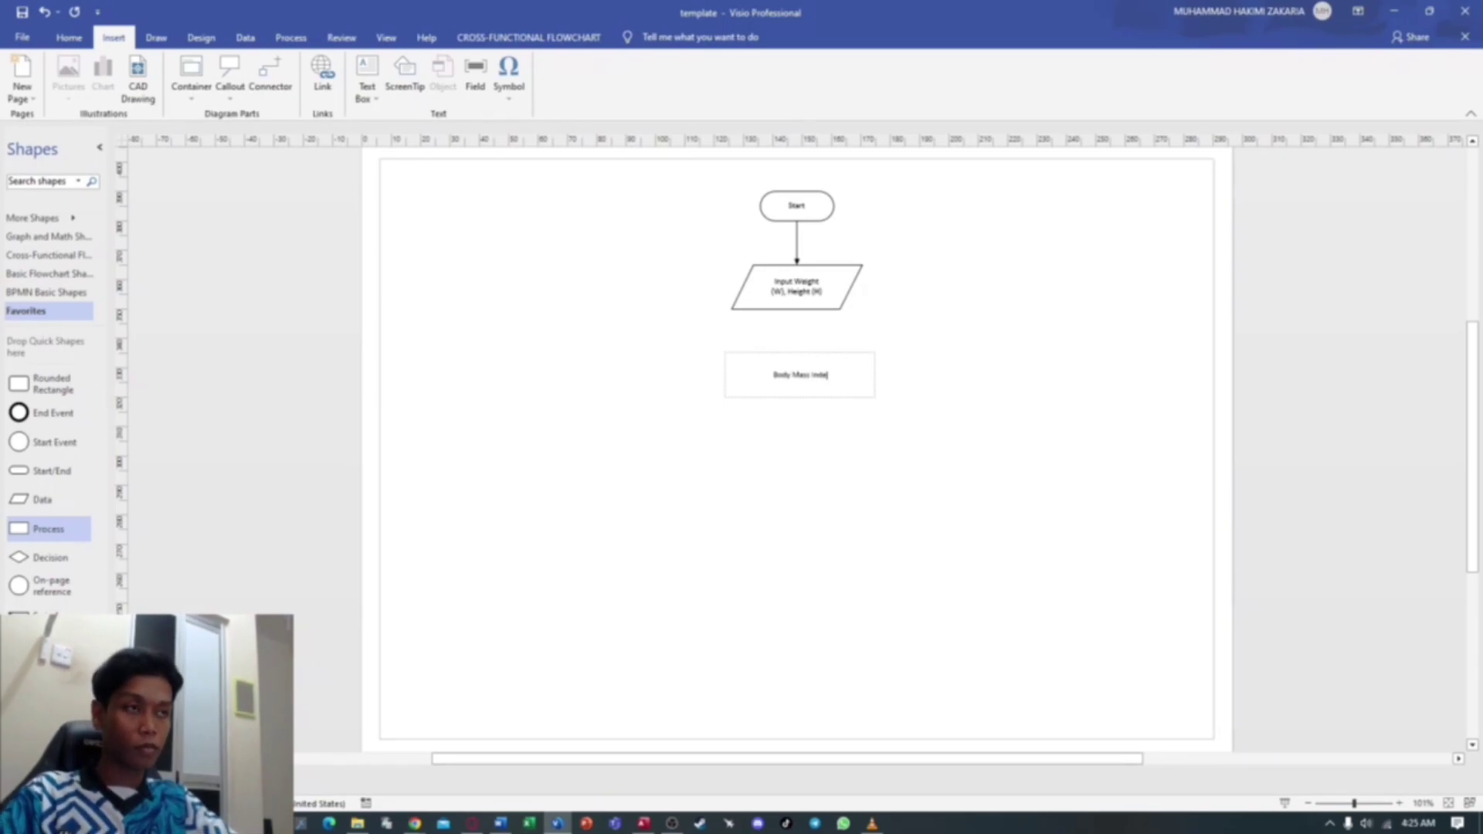
type("x")
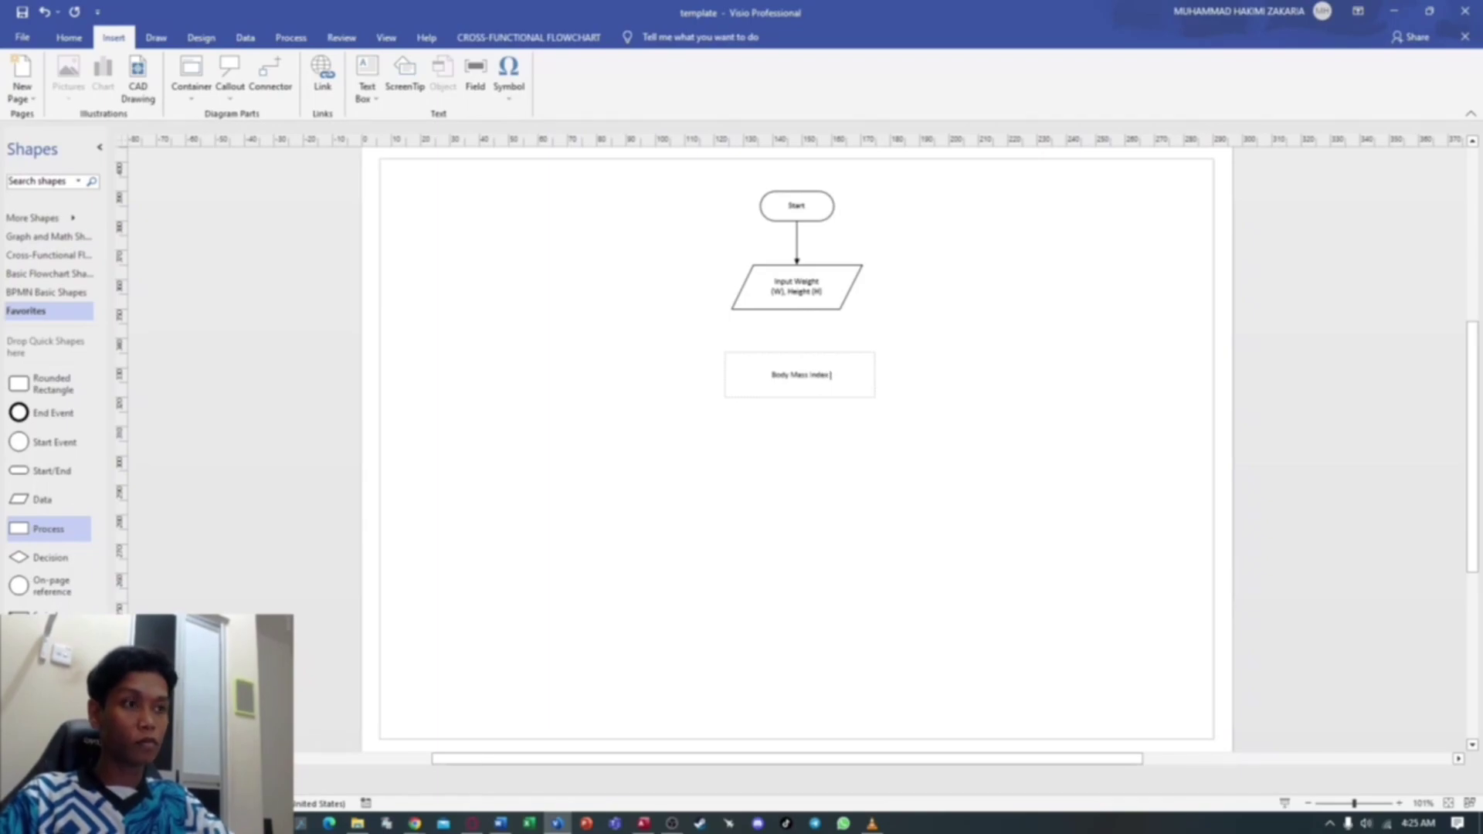
type(" (BMI)")
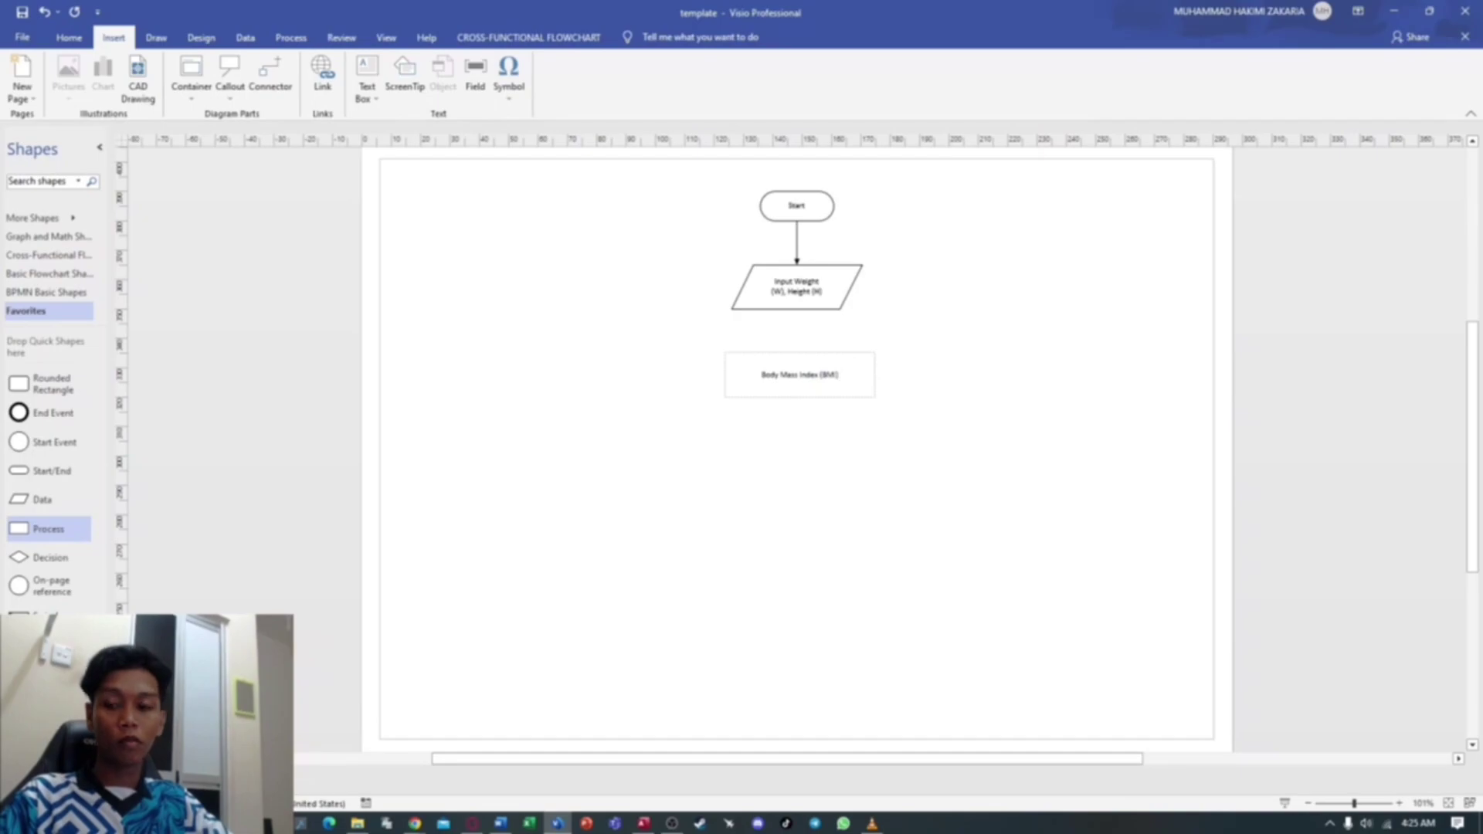
type(" = W/(H")
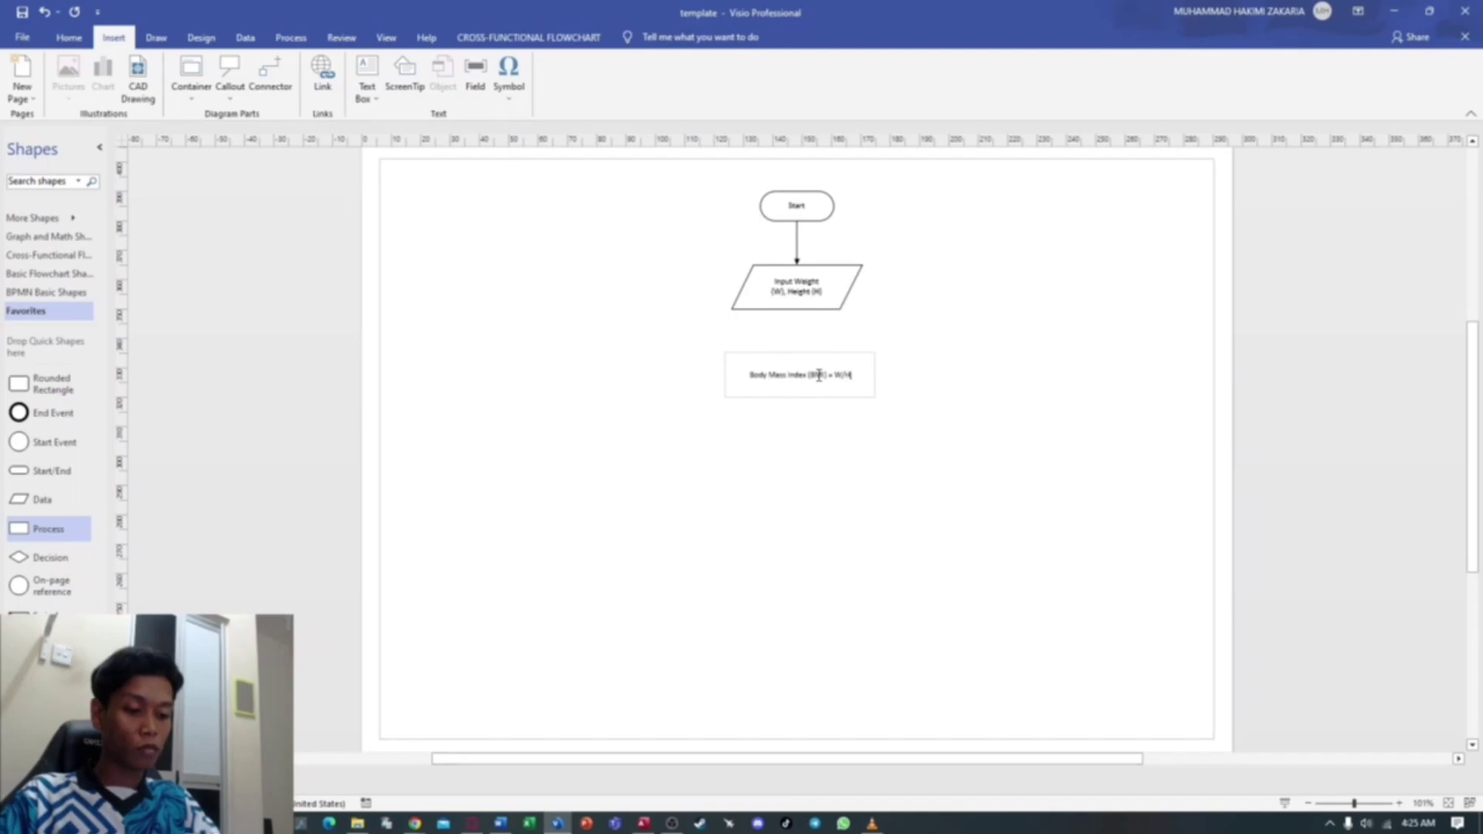
type("^")
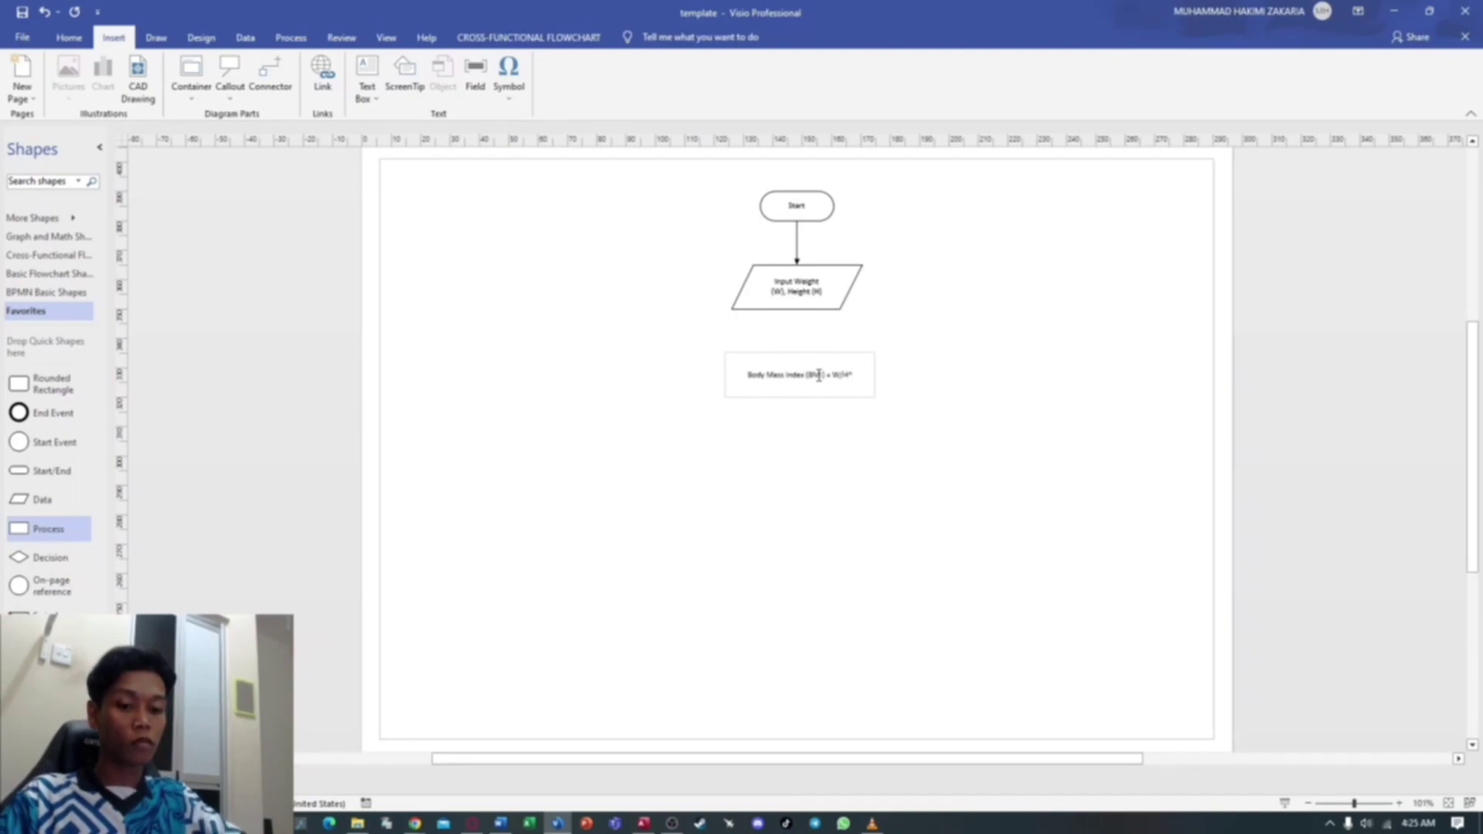
type("2)")
left_click(955, 433)
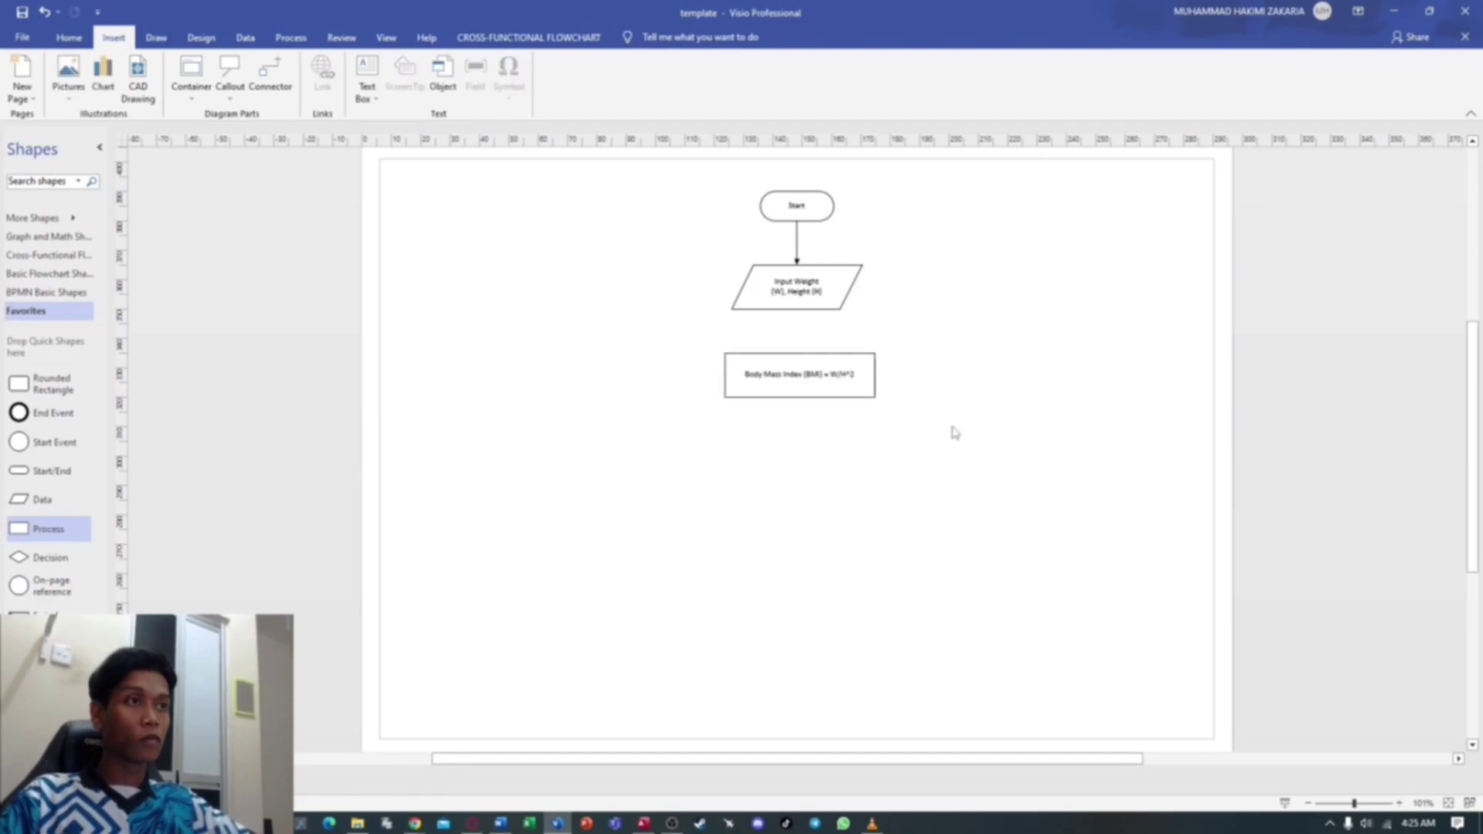
Connect the Input Weight, Height data shape down to the Body Mass Index box.
left_click(269, 74)
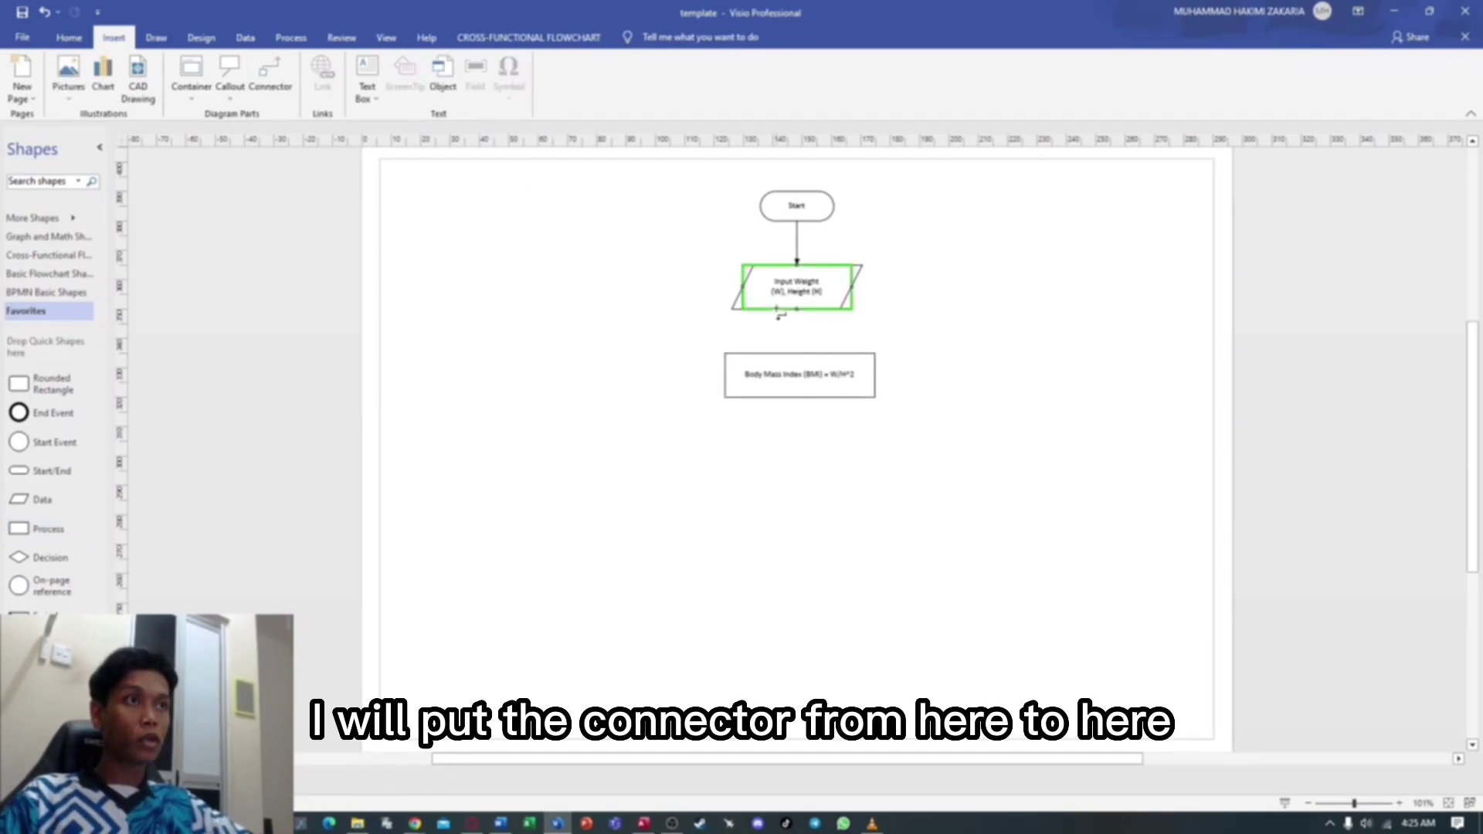
left_click_drag(798, 309, 799, 353)
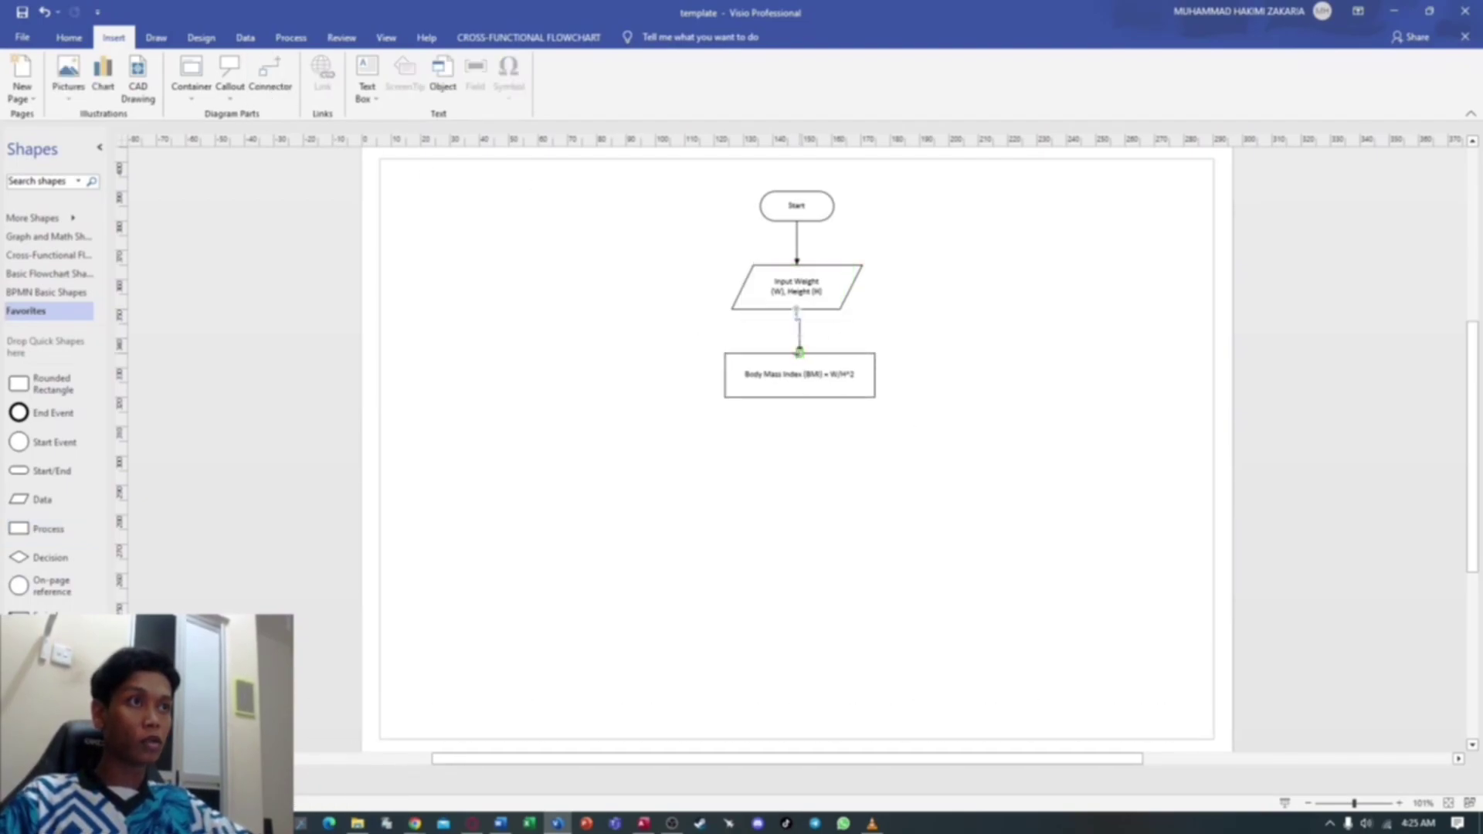
left_click(952, 448)
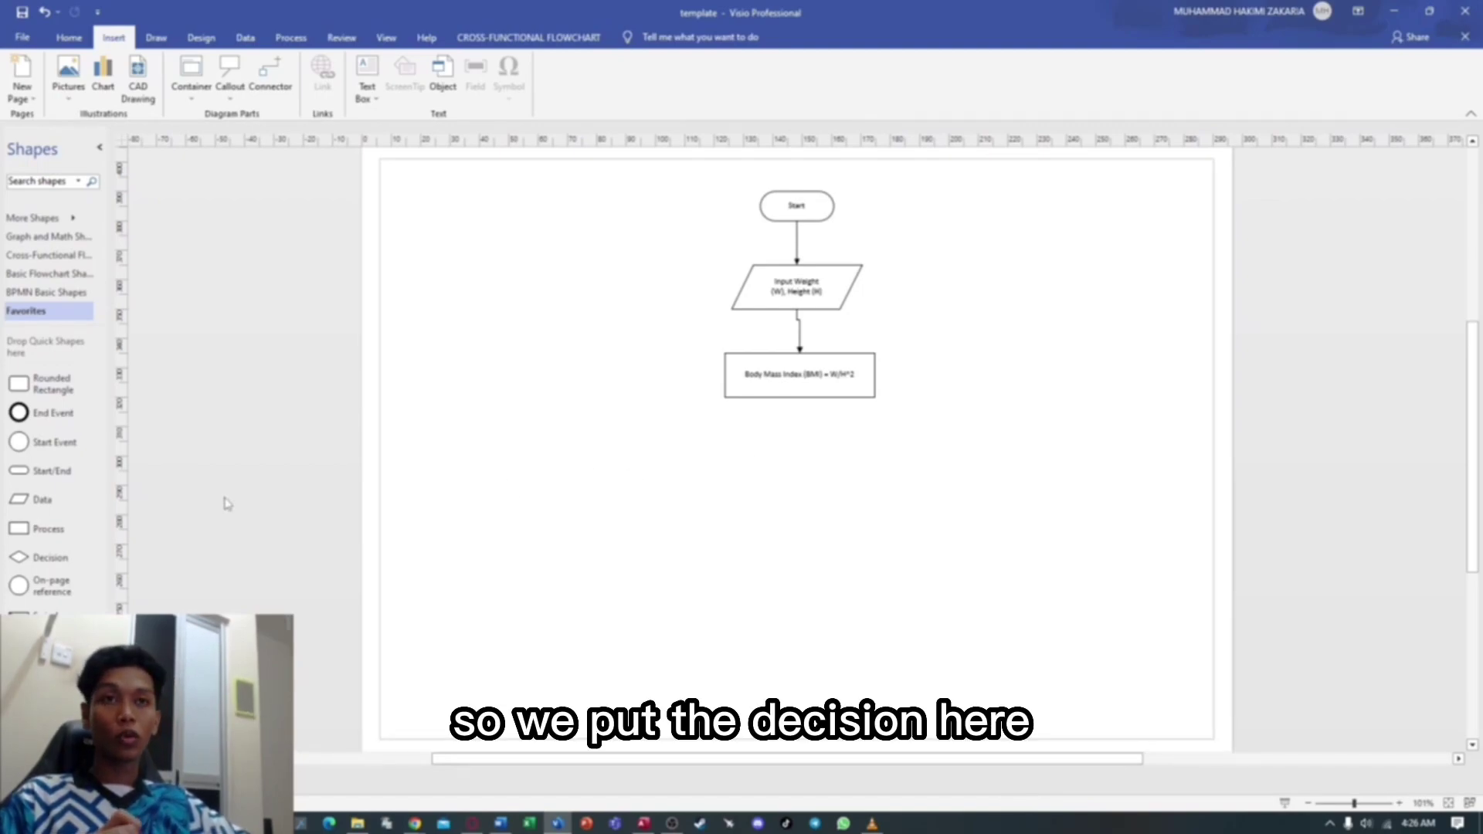
Add a Decision shape labelled "BMI <18.5" below the Body Mass Index box, and connect the box to it.
left_click_drag(70, 558, 801, 457)
double_click(807, 455)
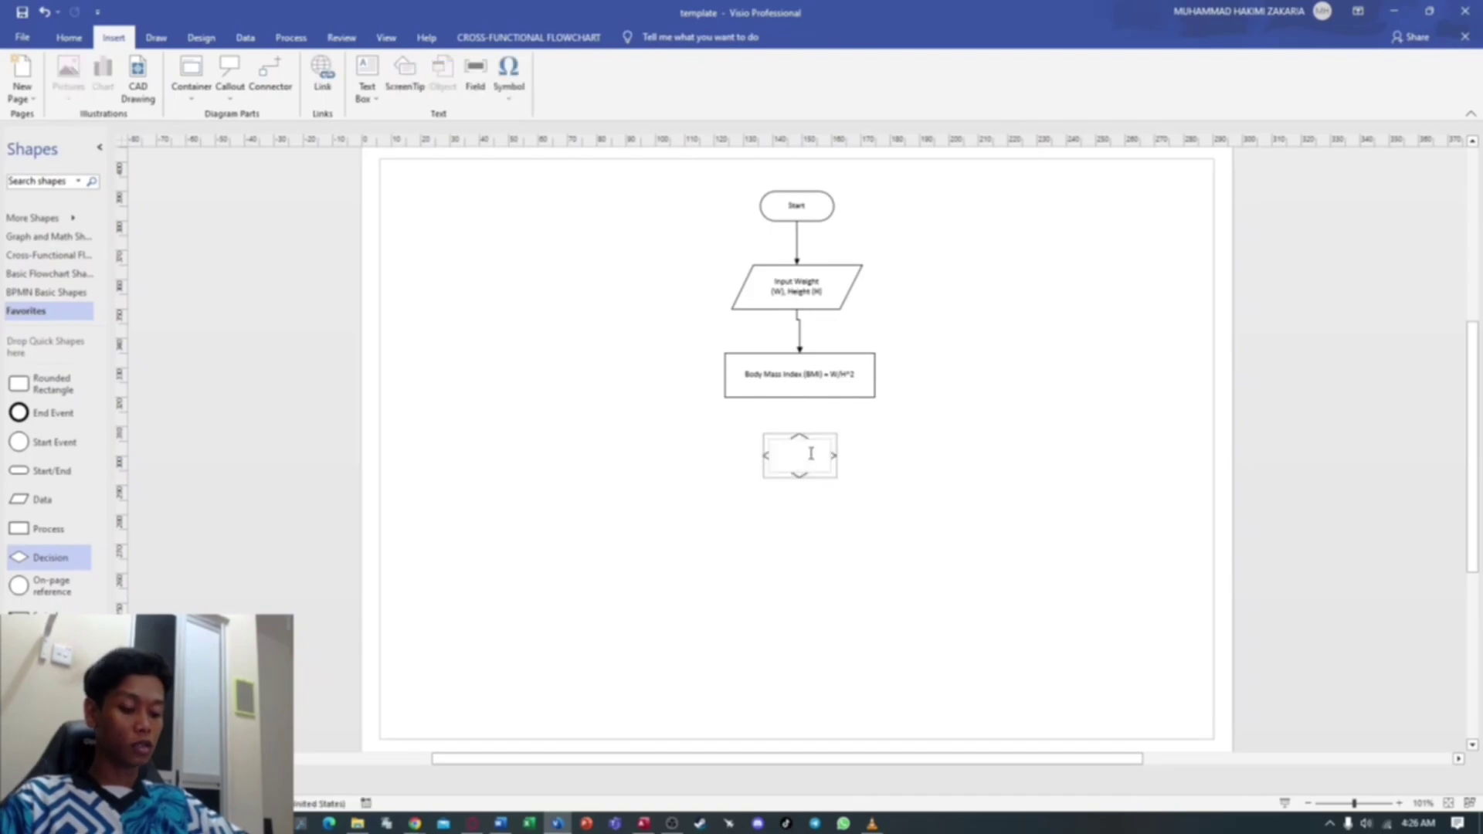
type("BMI")
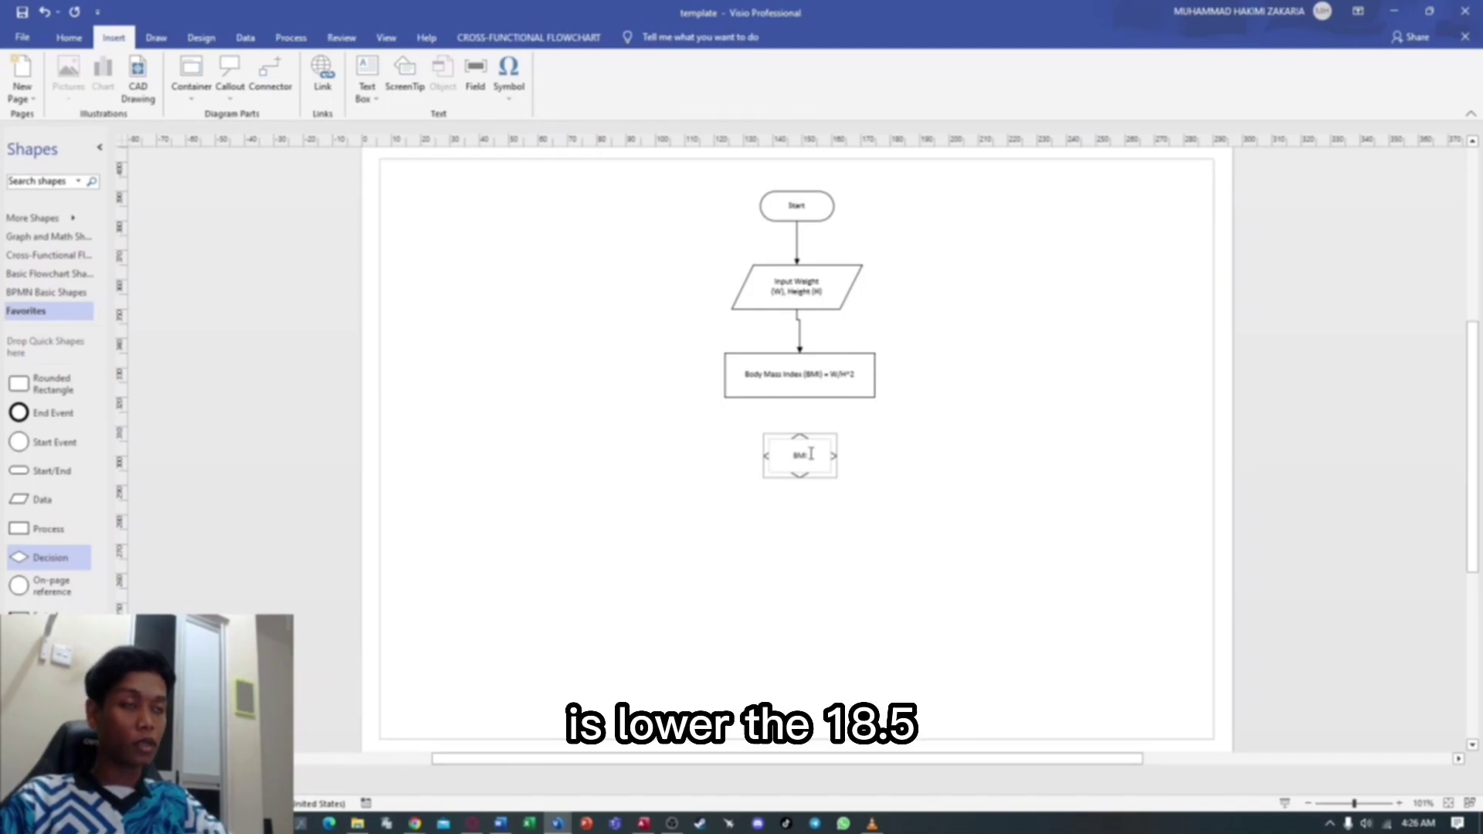
type(" <18")
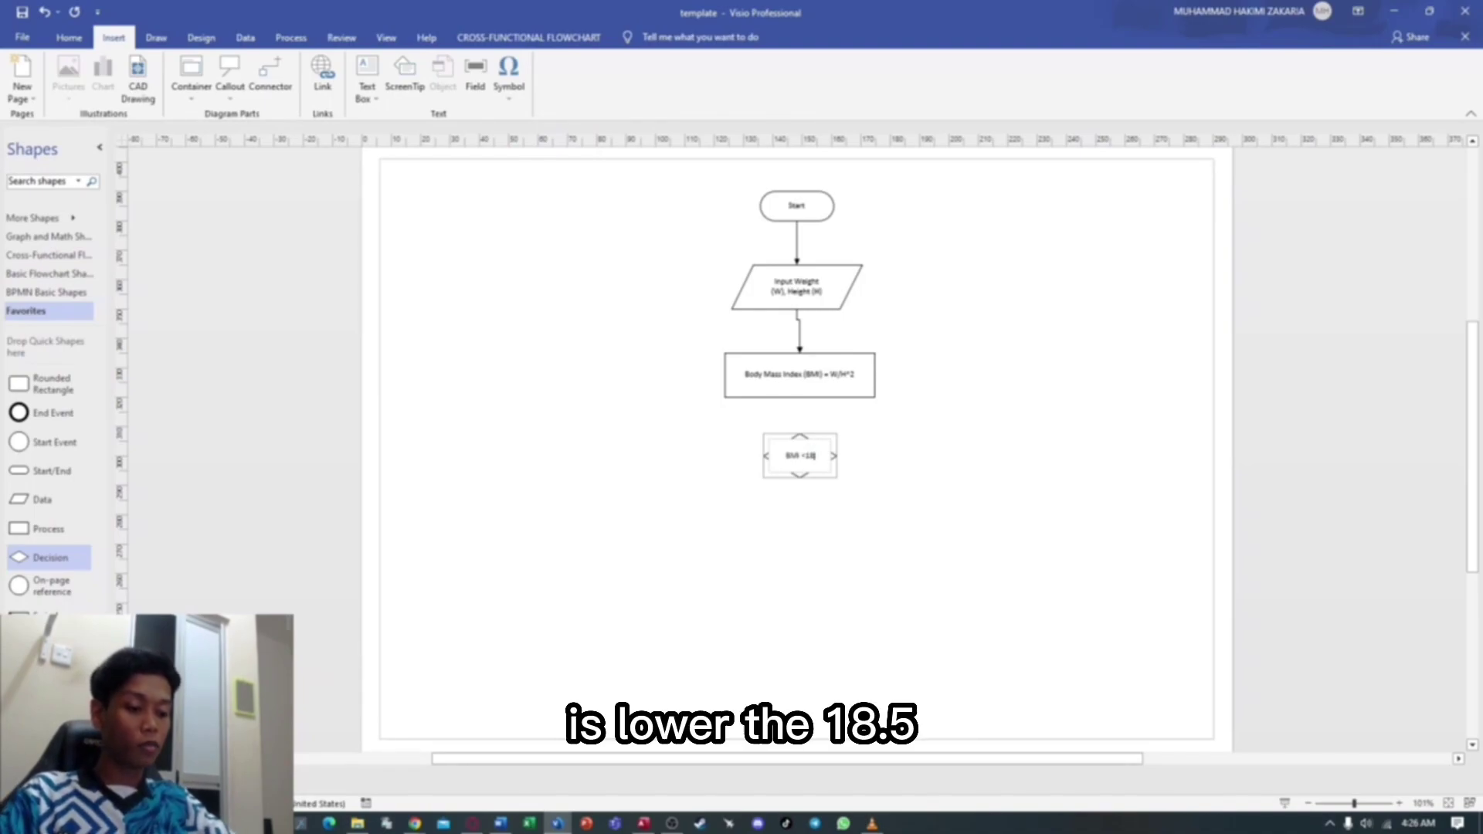
type(".5")
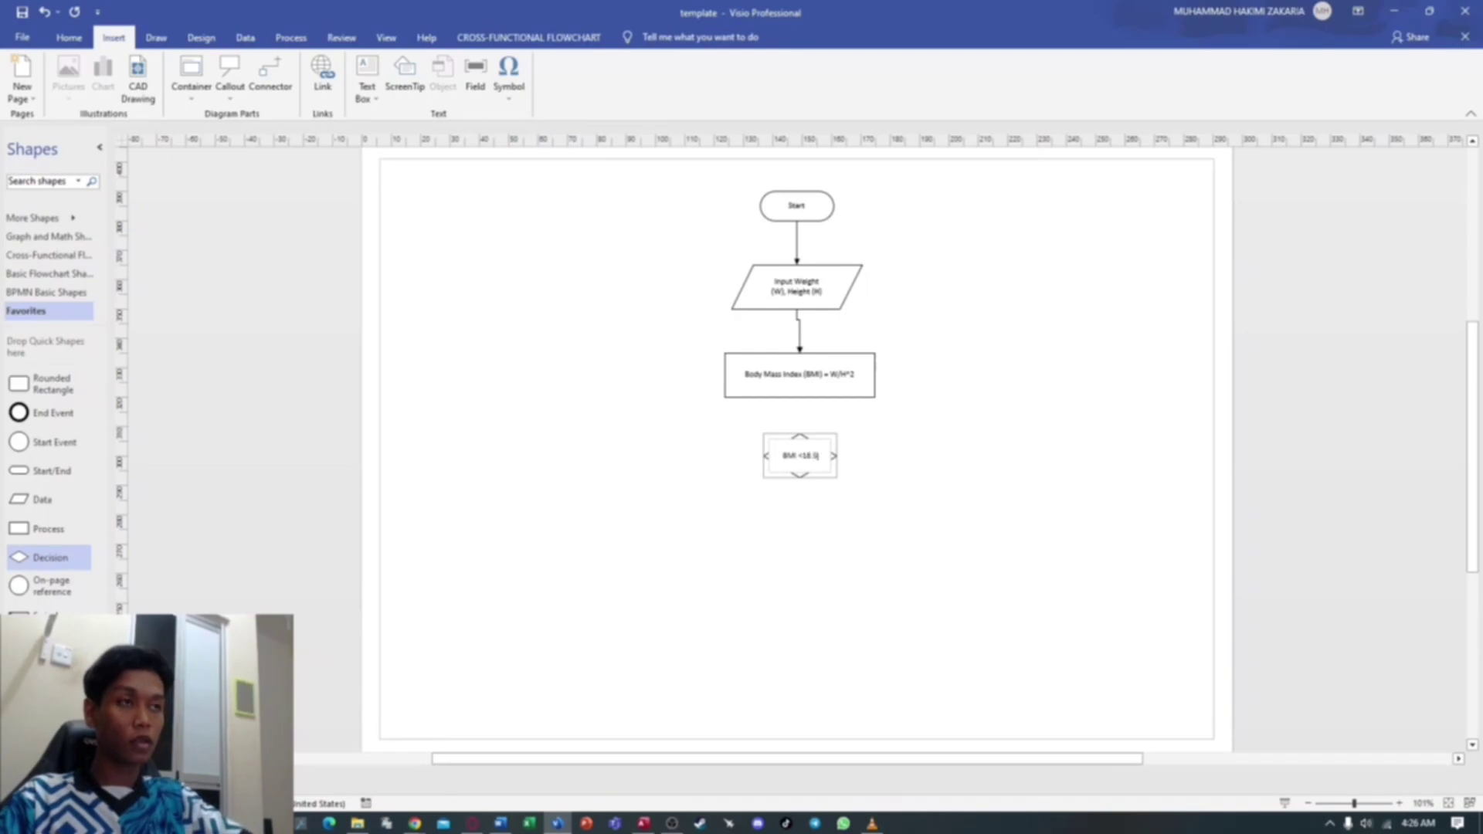
left_click(899, 489)
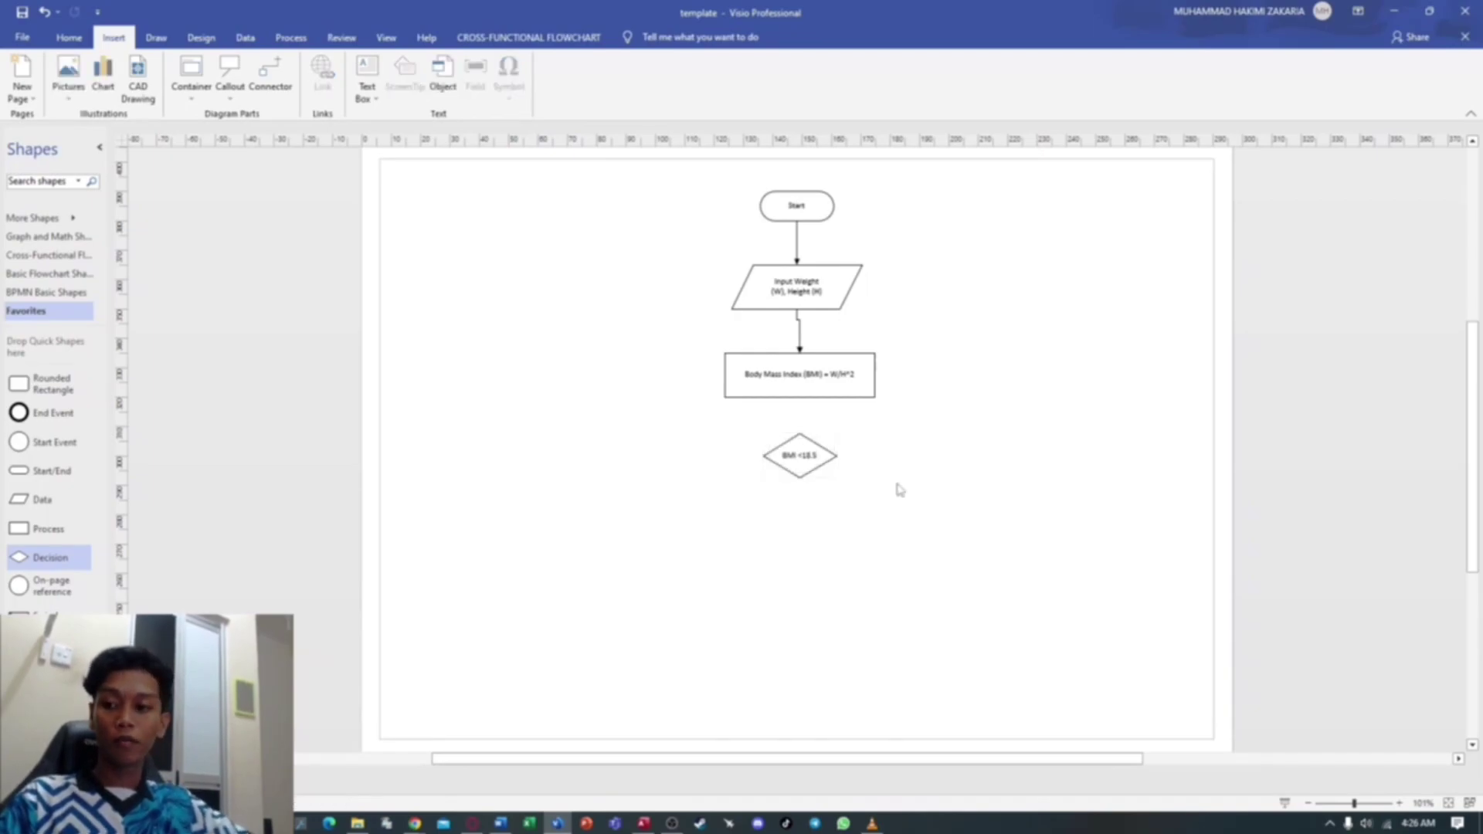
left_click(270, 74)
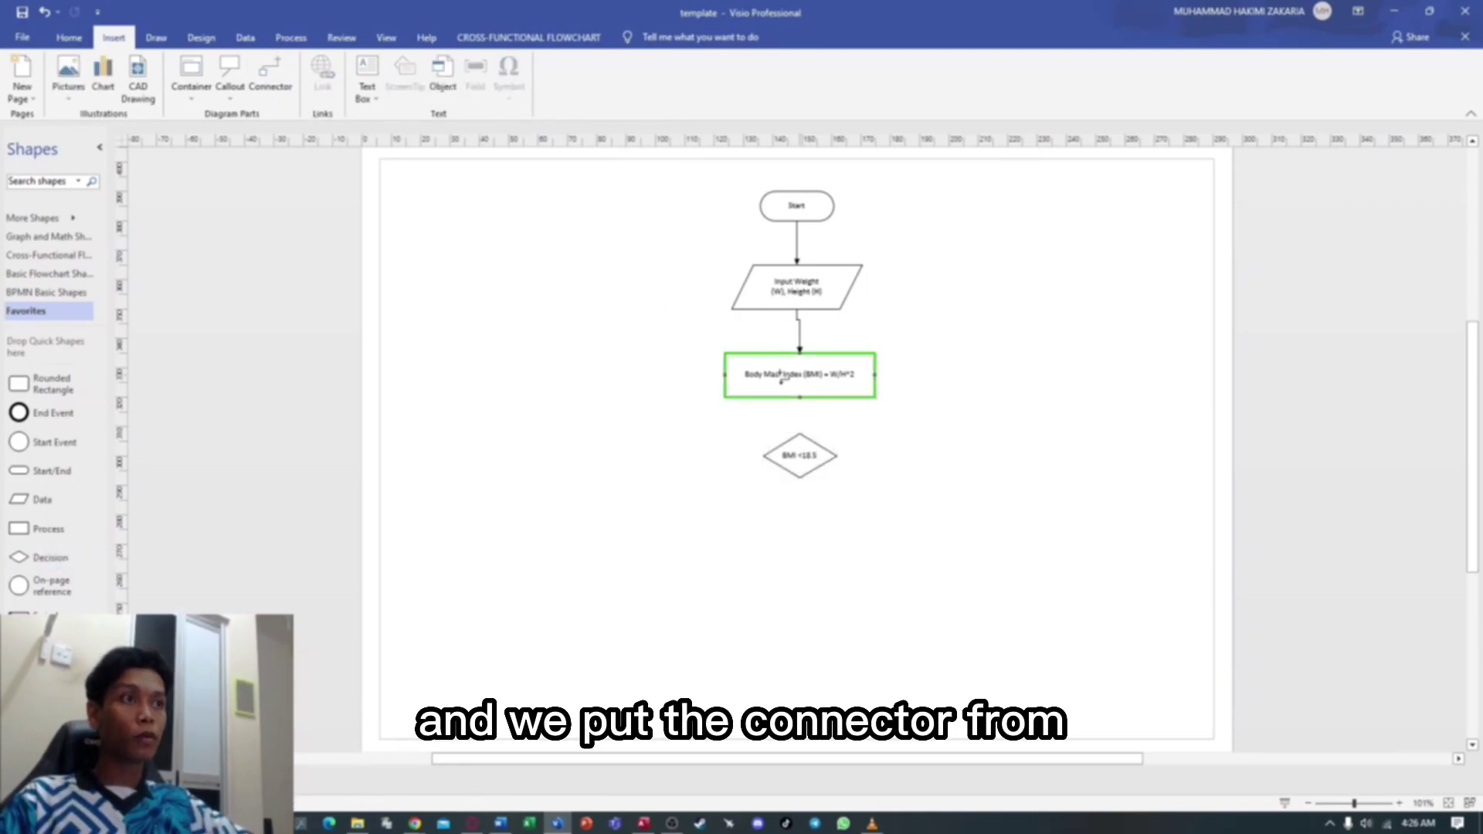
left_click_drag(800, 398, 796, 430)
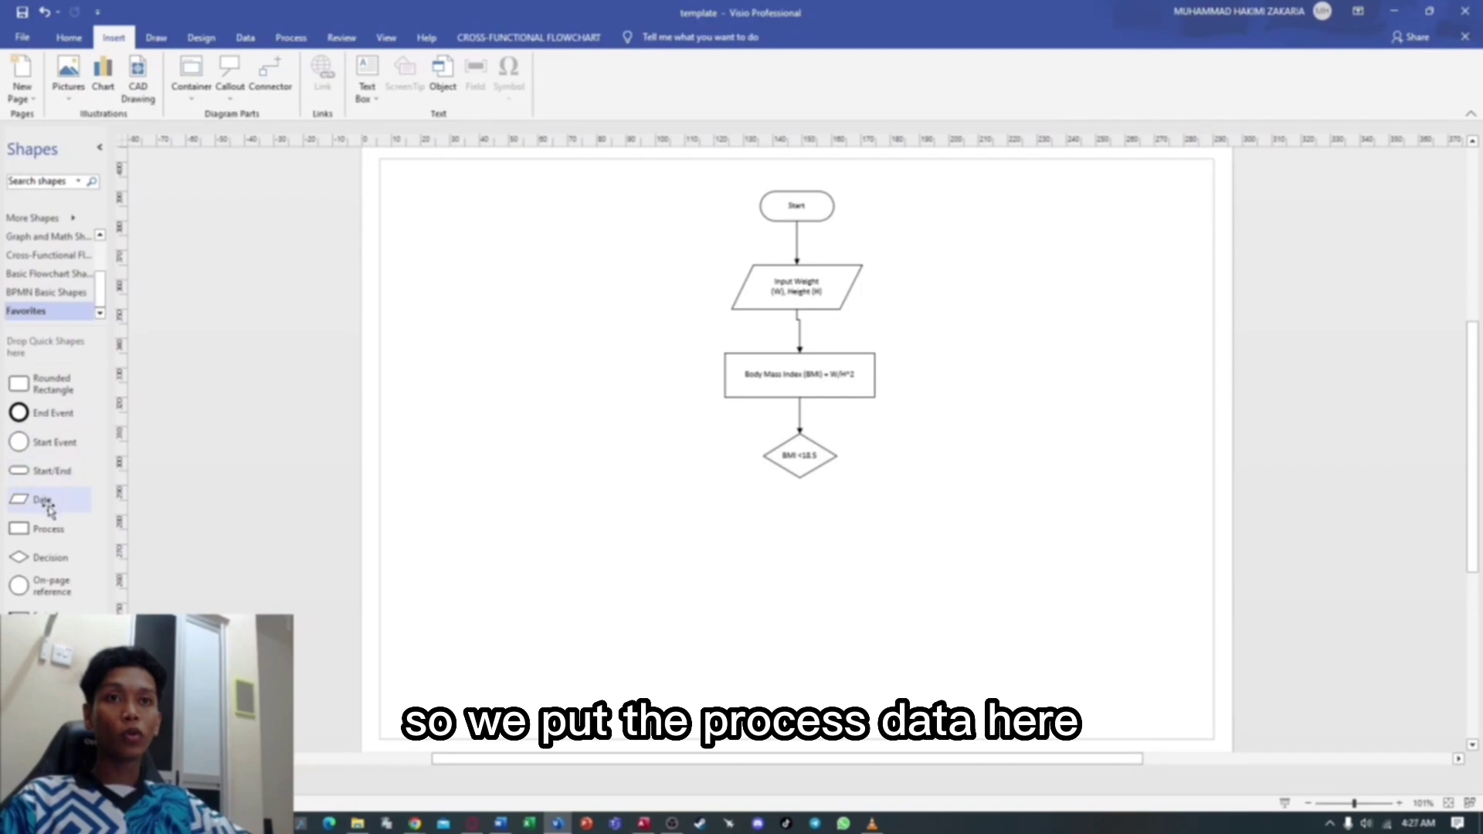
Place a Process box to the right of the BMI decision, level with it, and begin its label with "Weight Status (WS) = Underwe".
left_click_drag(47, 529, 992, 462)
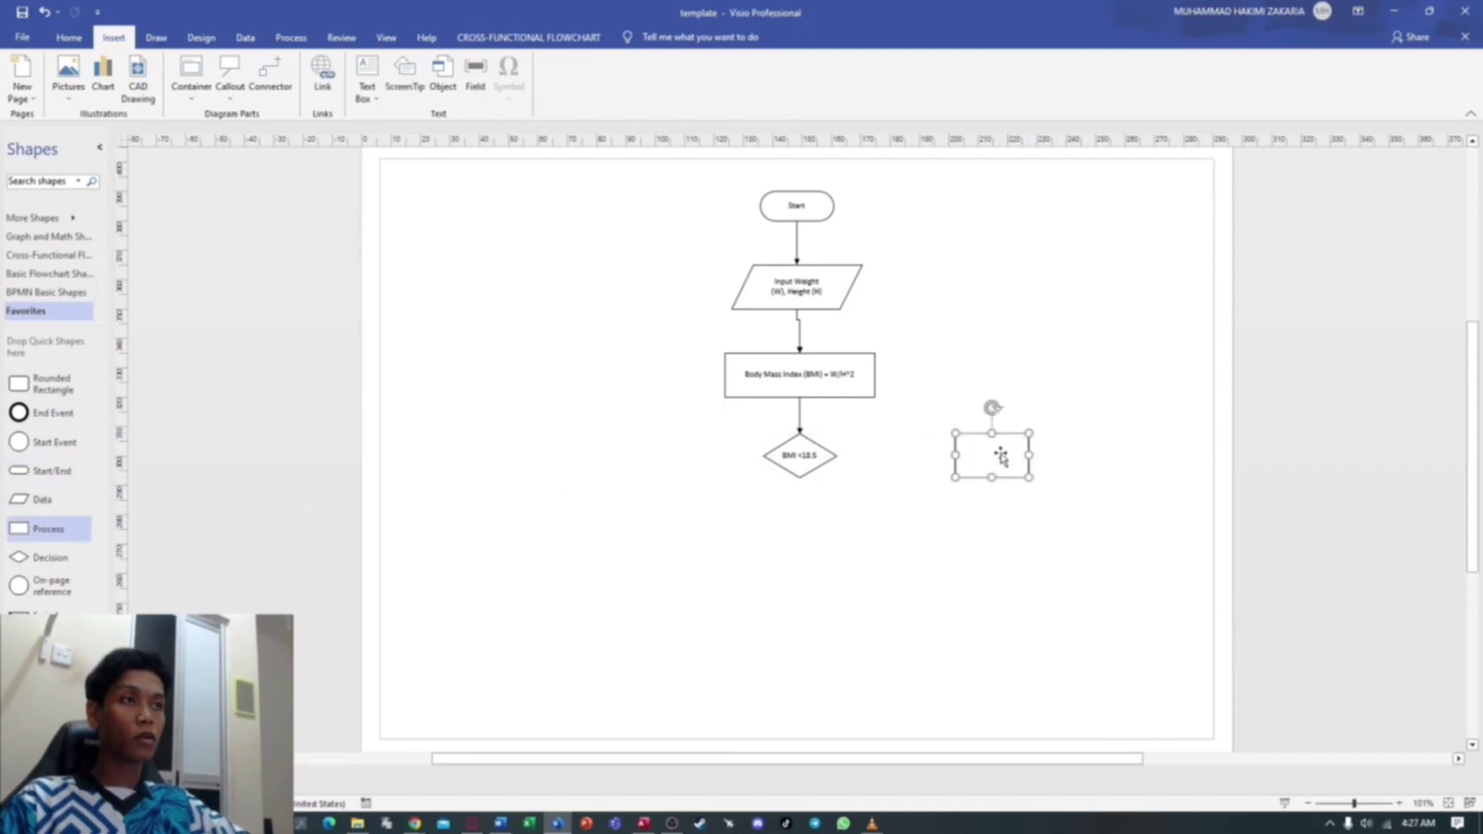
double_click(999, 454)
type("We")
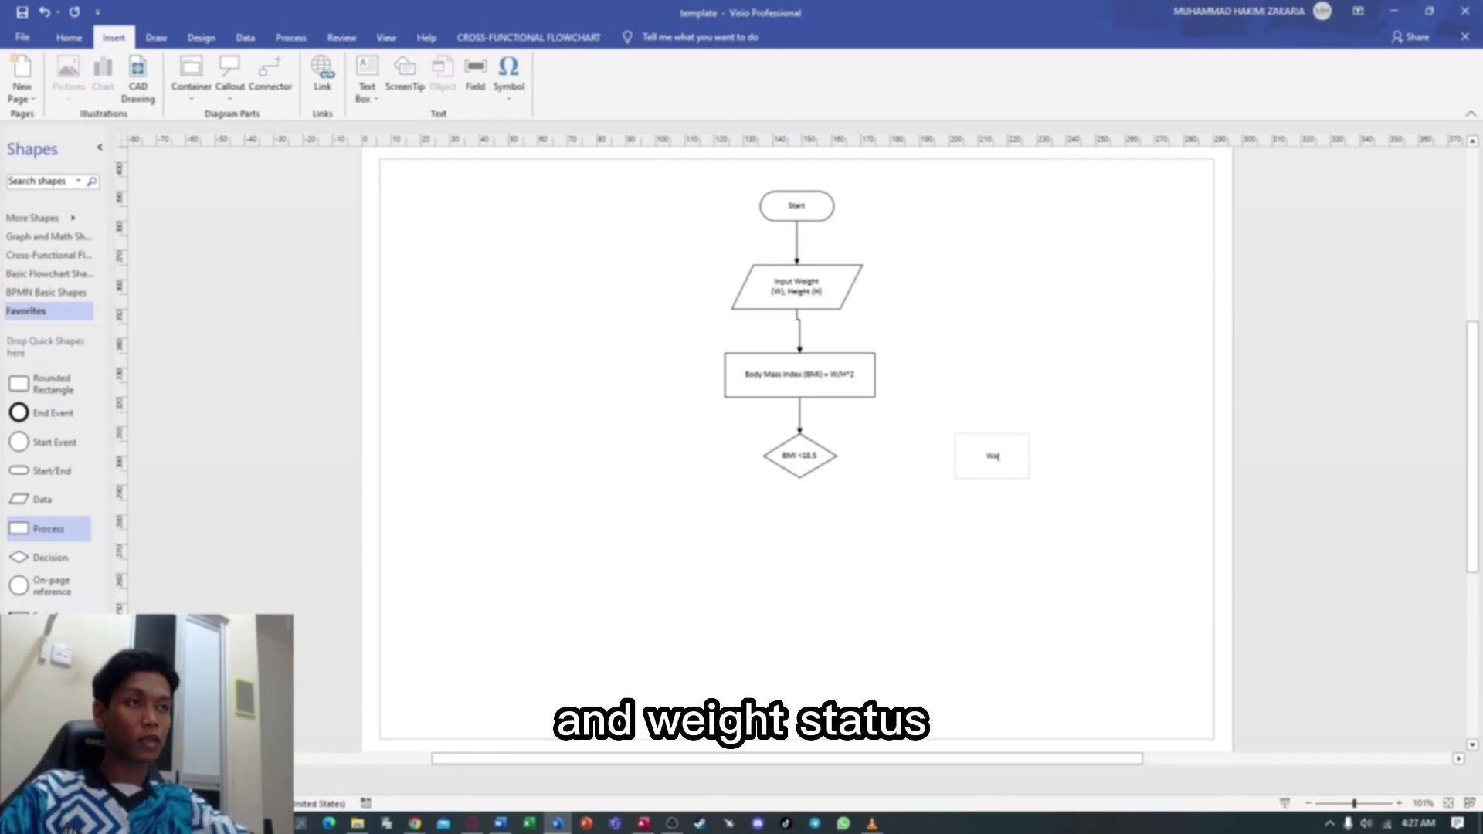
type("ight")
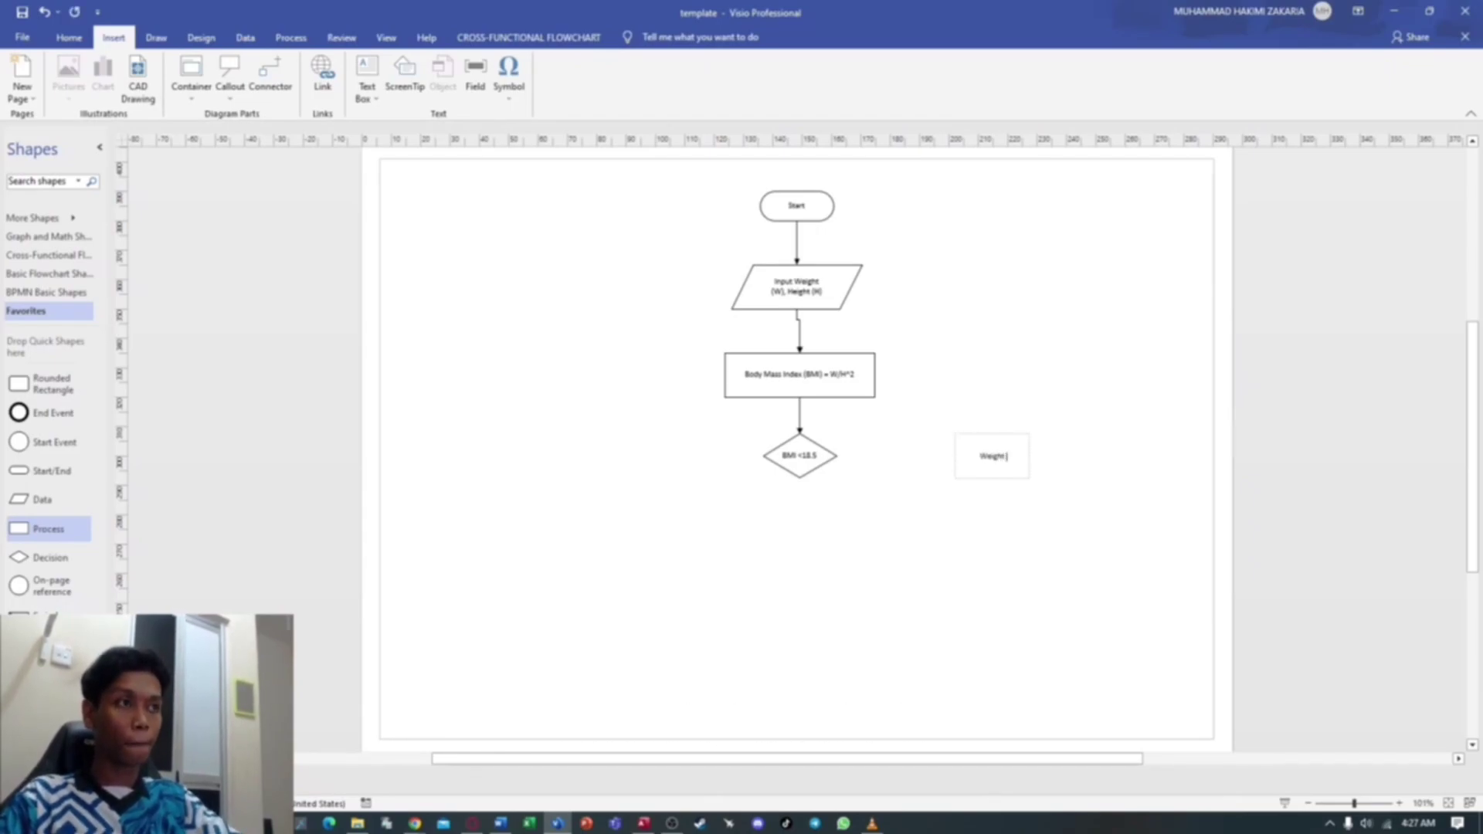
type(" Status")
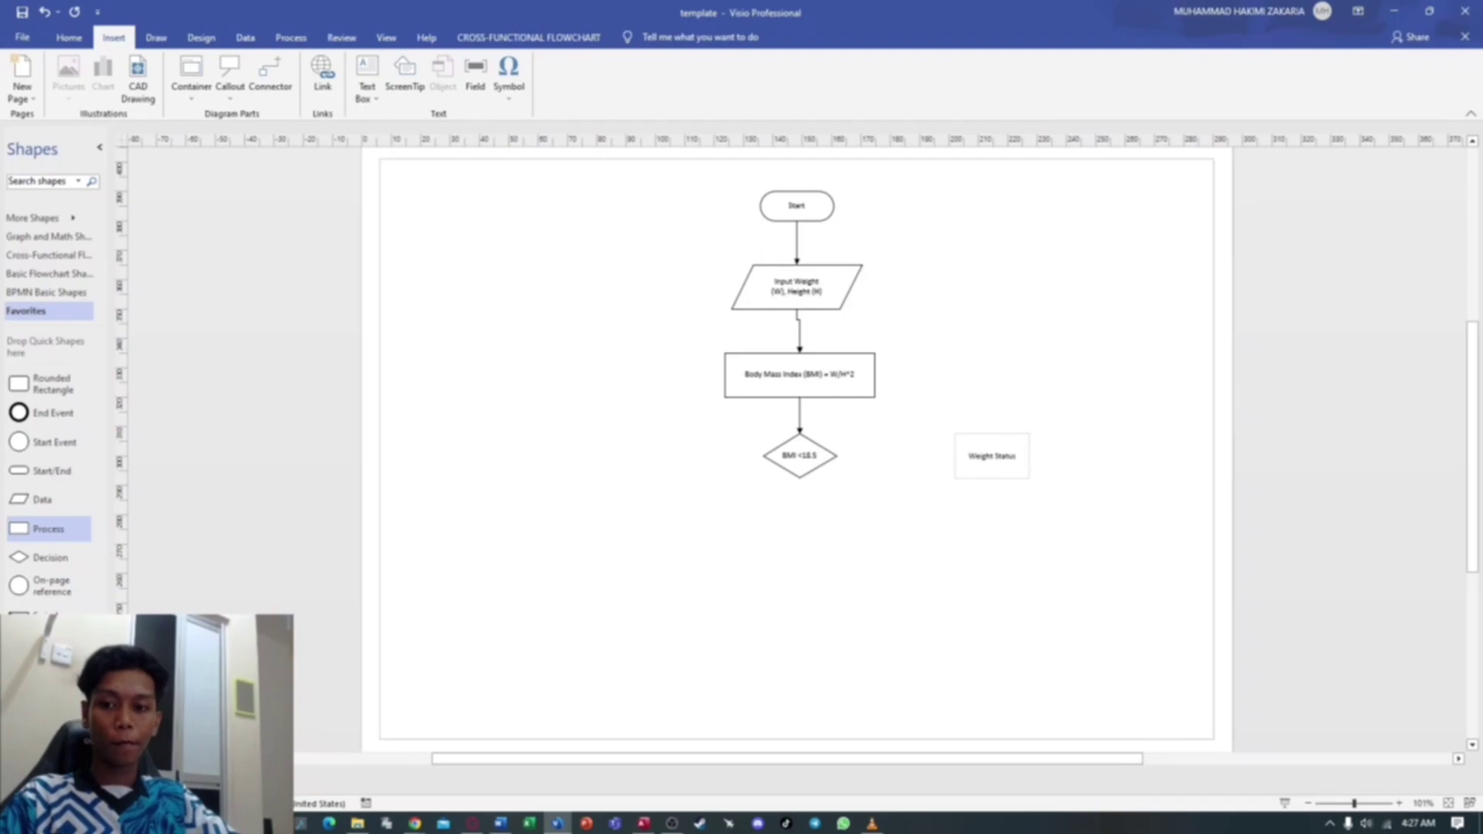
type(" (WS)")
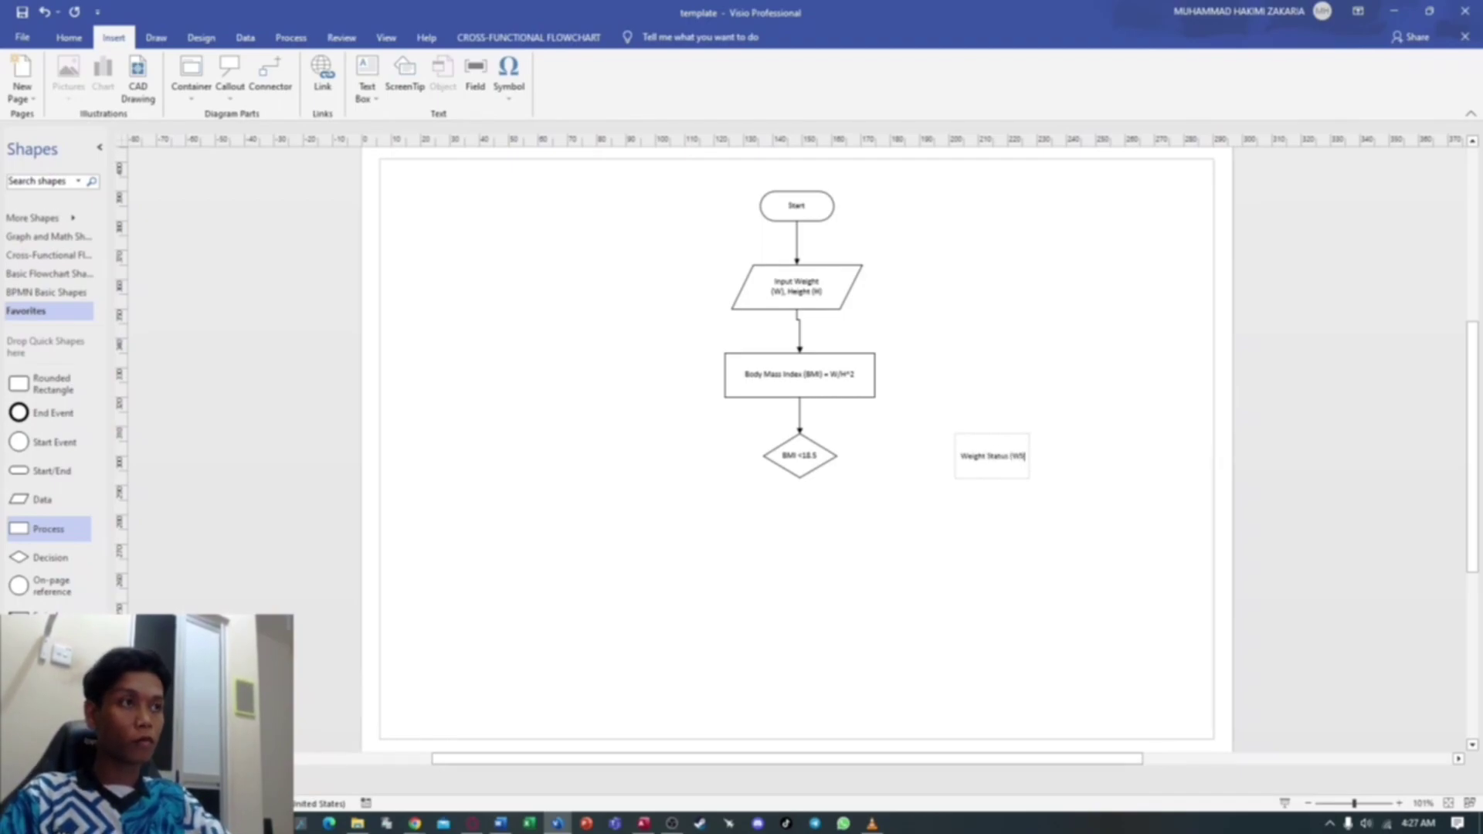
type(") ")
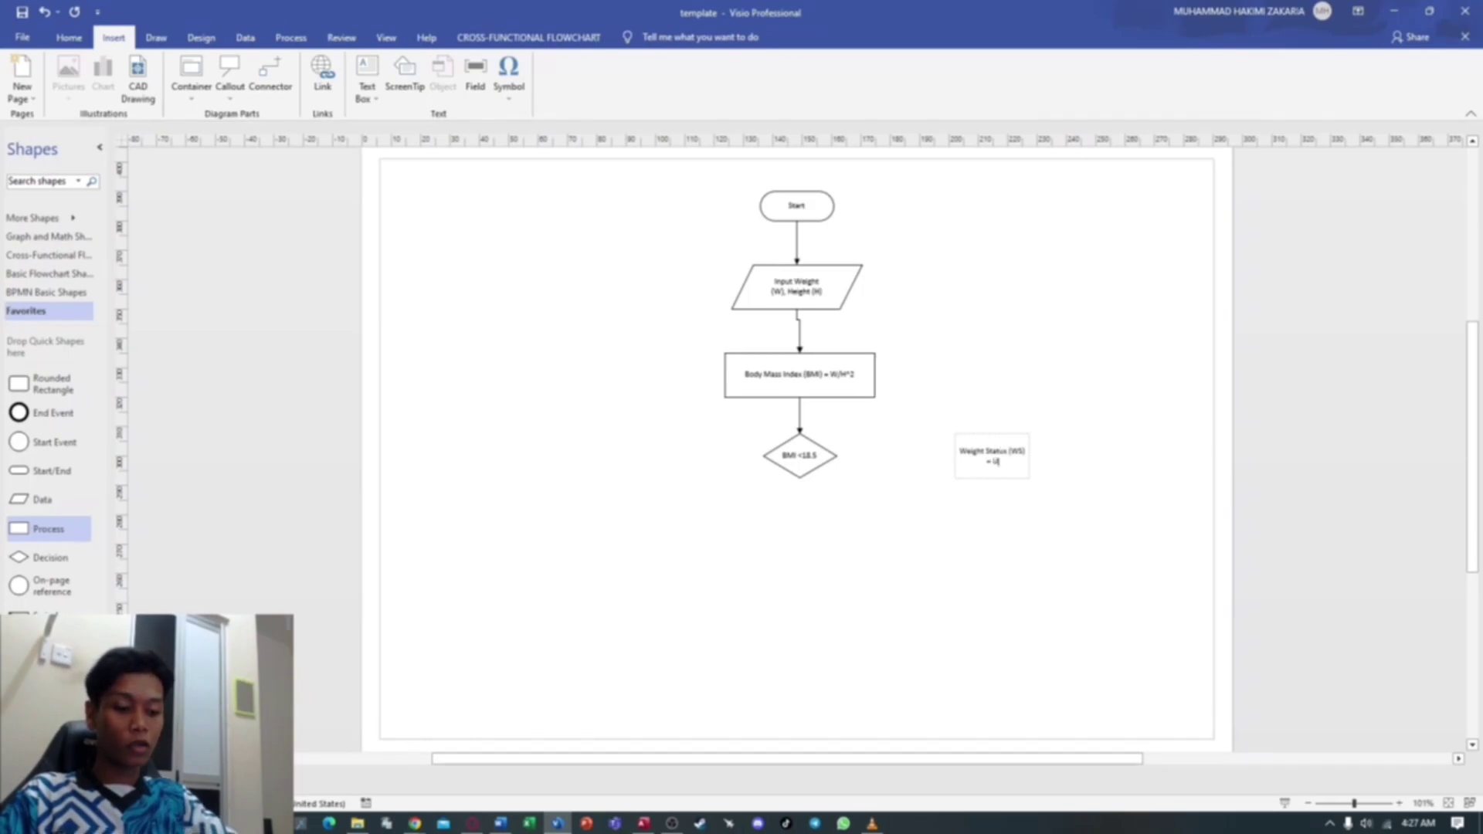
type("= Underwe")
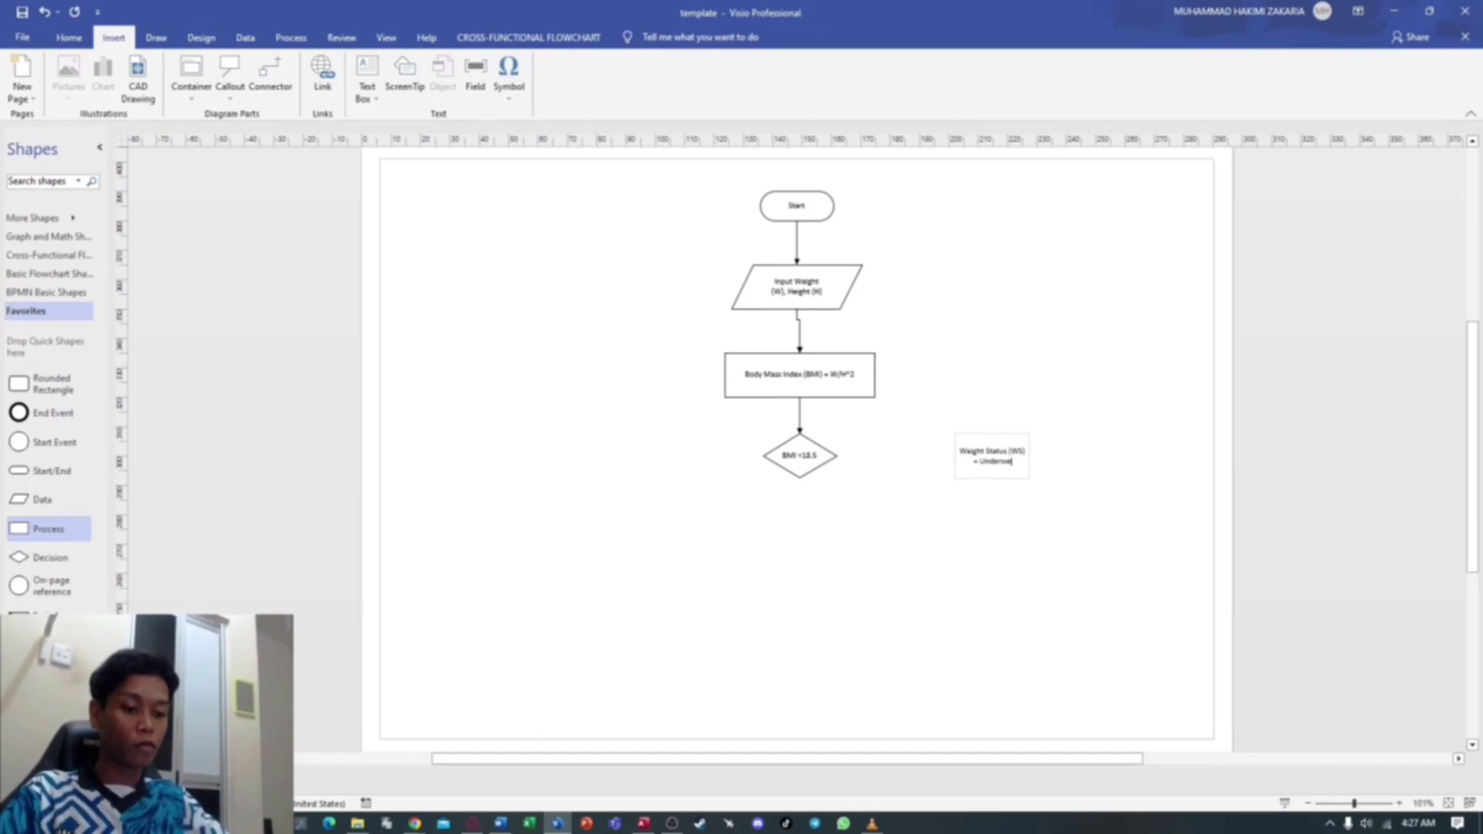